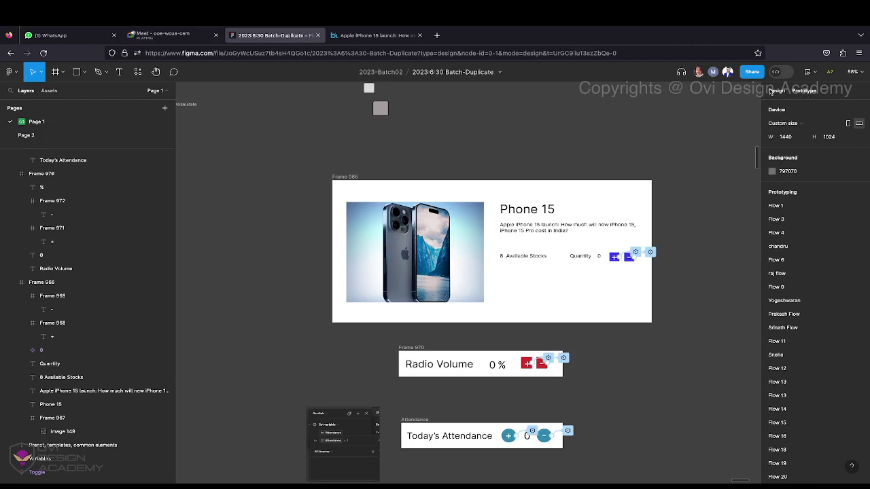
- Draw a new frame of about 2928 × 5043 on the empty canvas to the right of Section 510
click(775, 90)
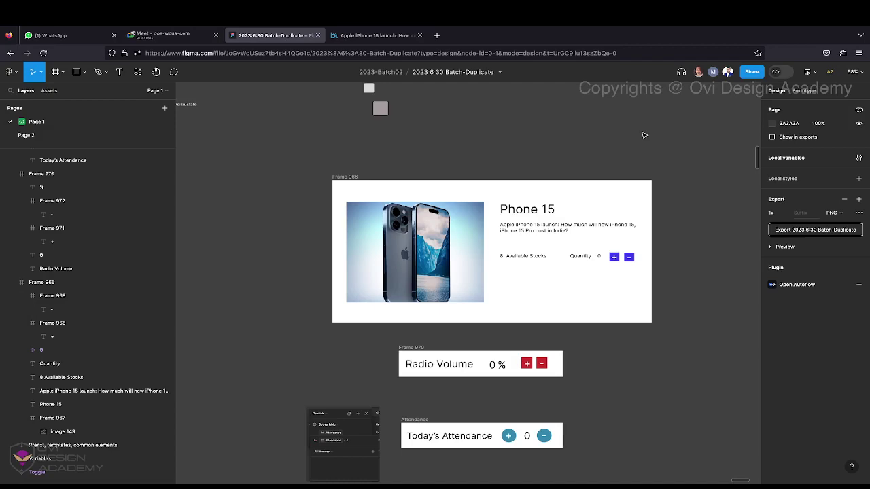
scroll(608, 154, down, 5)
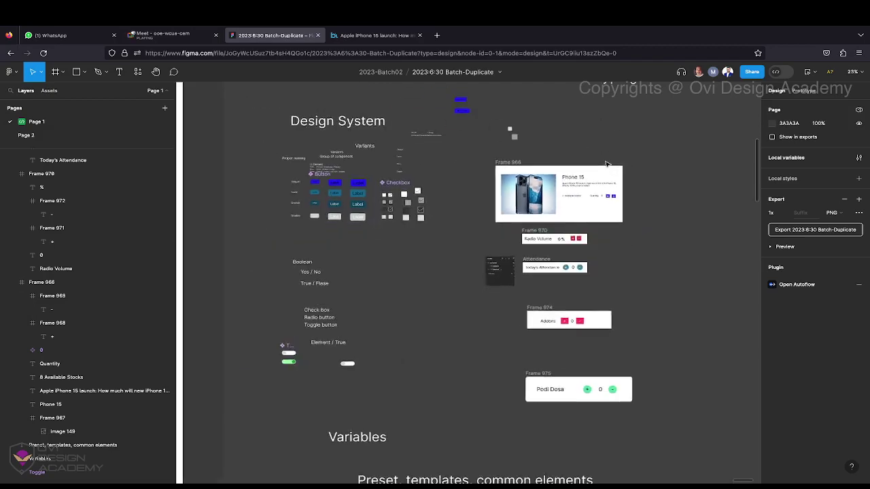
click(62, 72)
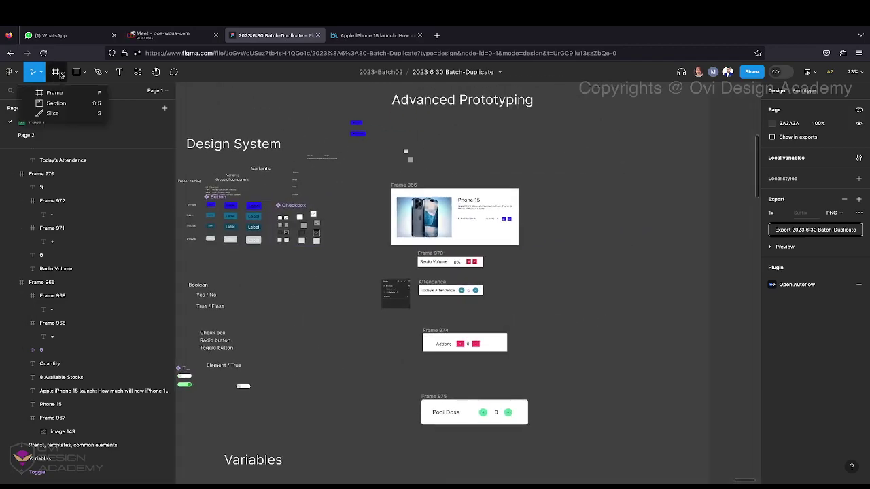
click(60, 92)
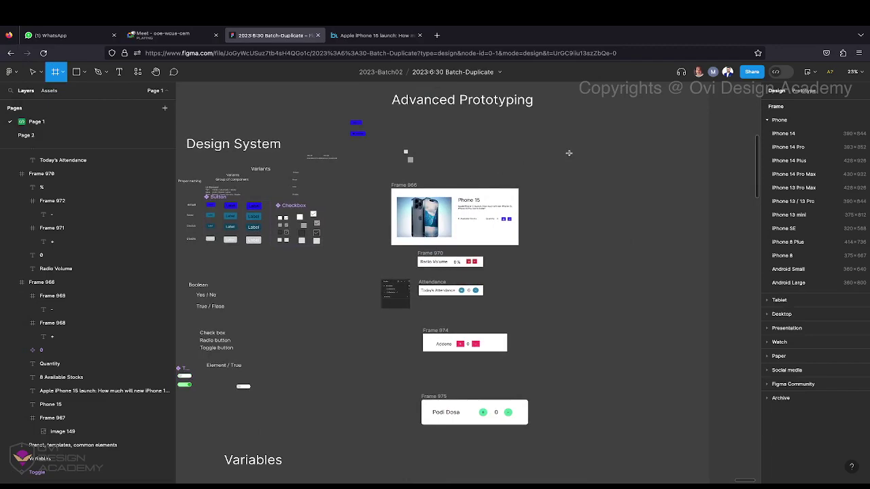
scroll(569, 153, down, 4)
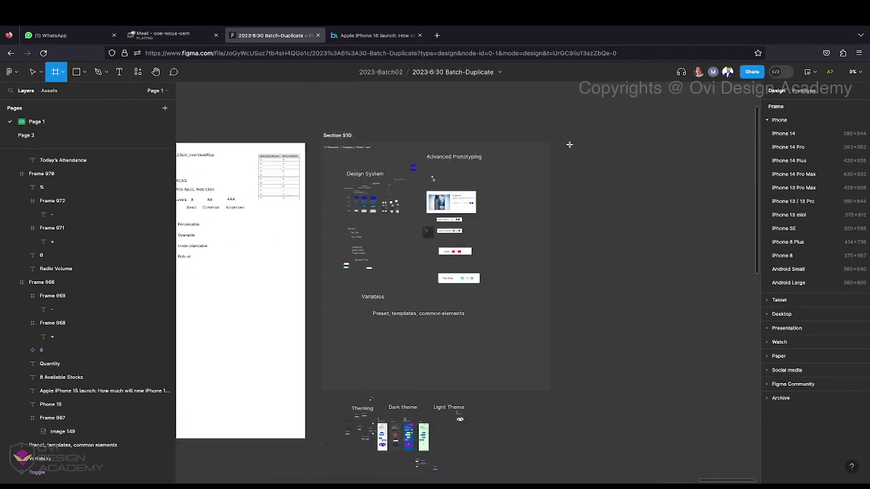
mouse_move(569, 143)
mouse_down()
mouse_move(666, 316)
mouse_move(691, 335)
mouse_up()
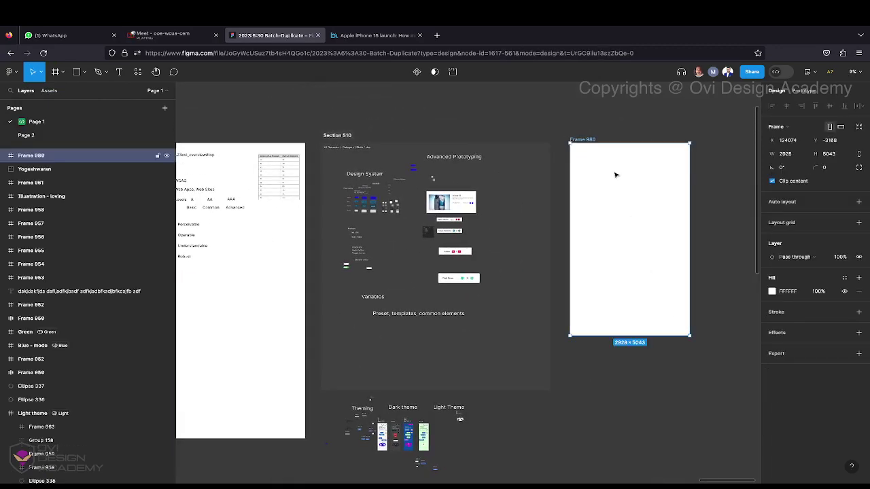
- Rename the new frame as Handoff
scroll(614, 174, up, 3)
scroll(615, 175, up, 2)
scroll(614, 175, right, 3)
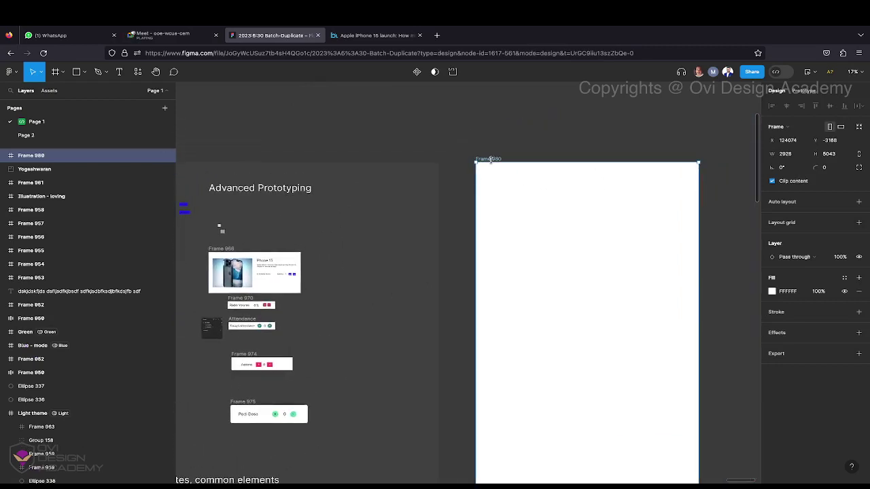
text(Hariofff)
click(542, 151)
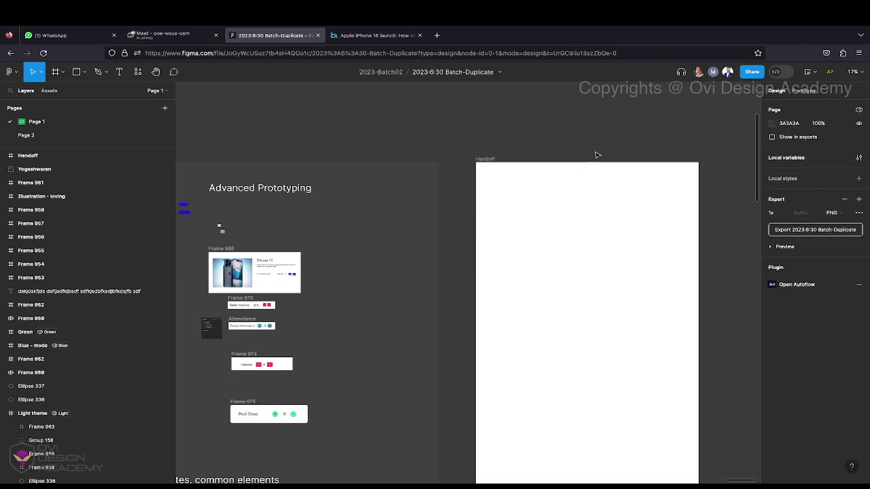
- Change the Handoff frame's fill to dark grey 323232
click(514, 208)
scroll(515, 208, right, 2)
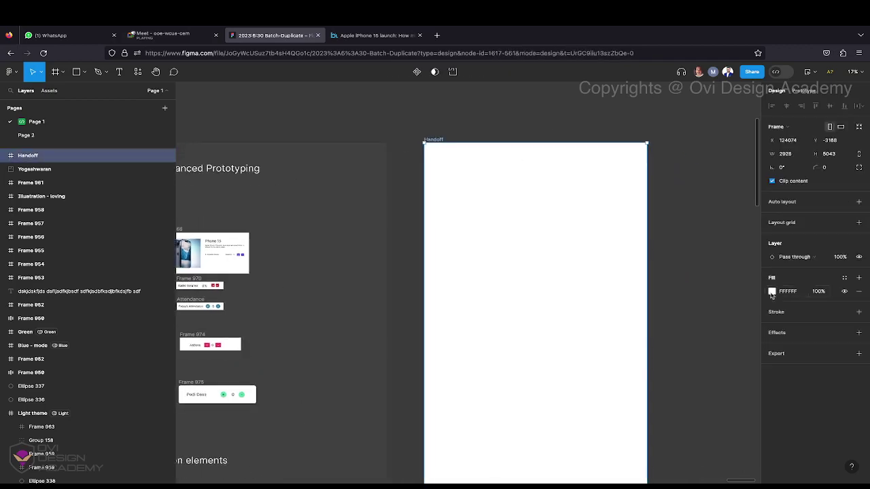
click(771, 292)
drag(699, 307, 646, 350)
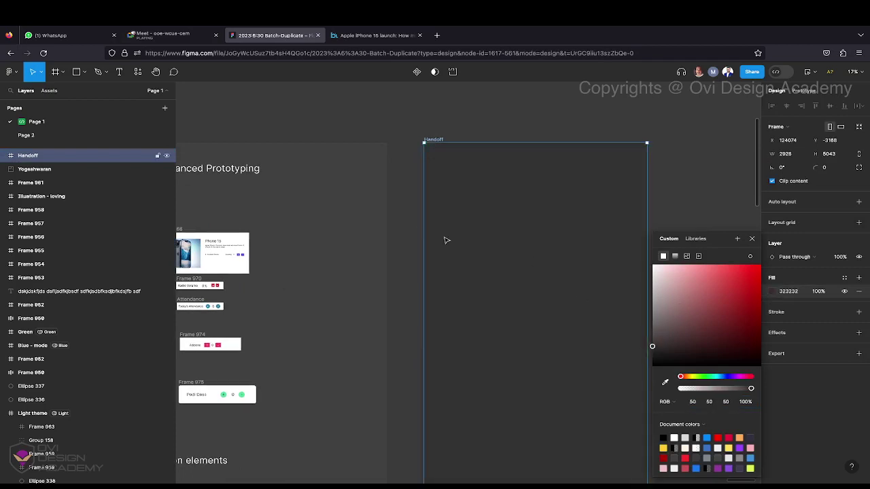
click(411, 229)
- Add the text "Dev Handoff" near the upper-left corner of the Handoff frame
scroll(481, 218, up, 3)
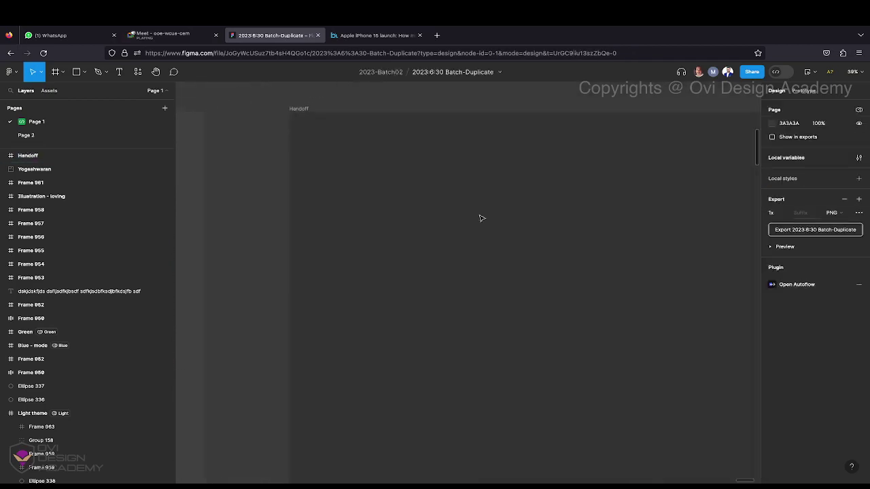
click(119, 71)
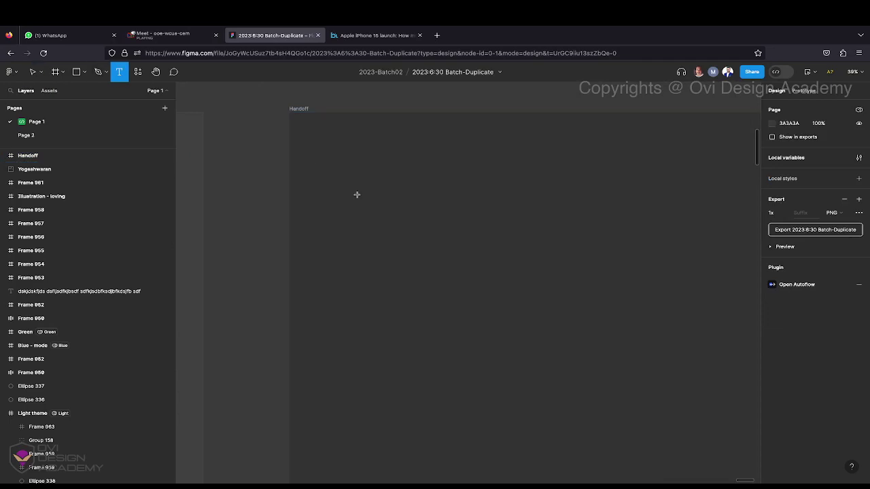
click(336, 167)
text(Dev)
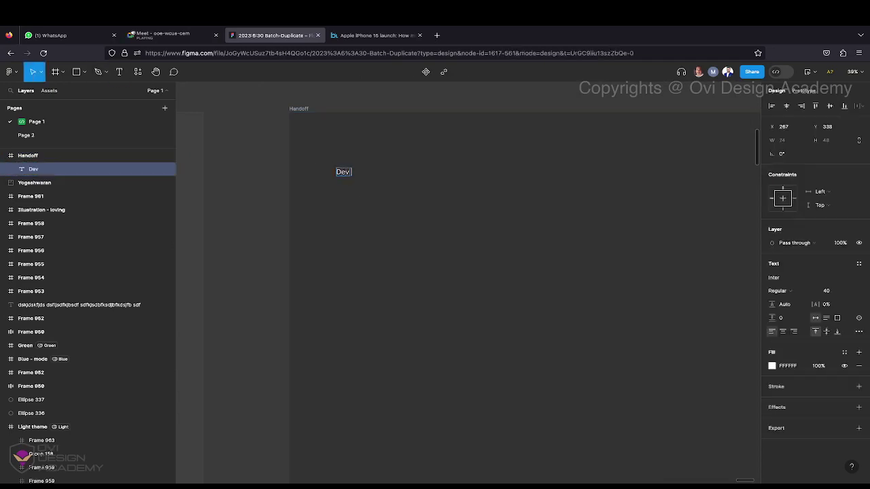
text( Handoff)
key(Escape)
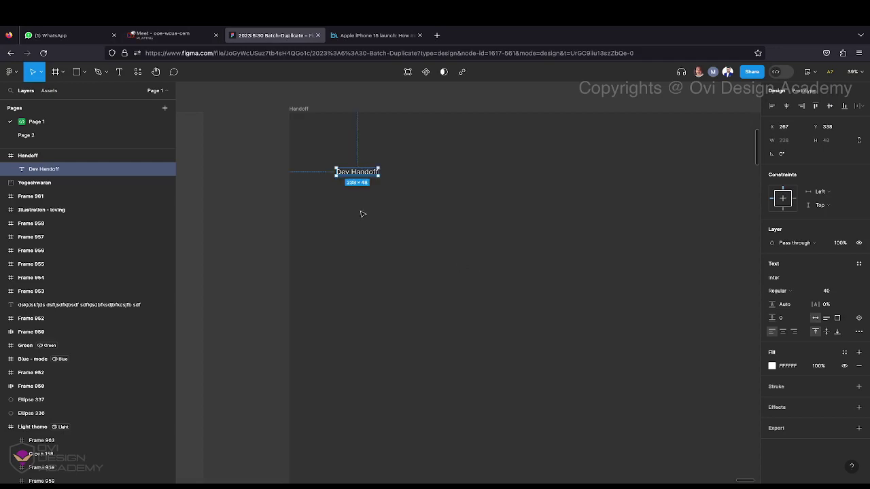
click(265, 194)
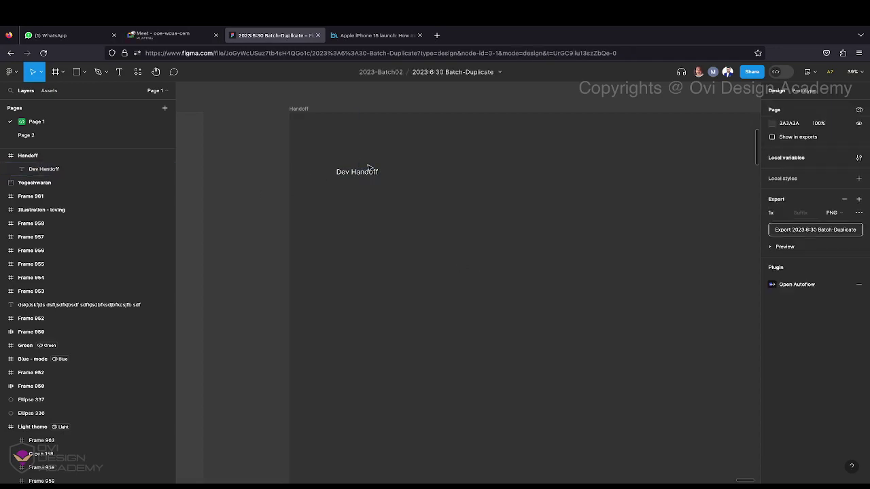
- Move the Dev Handoff text up and slightly left, closer to the frame's upper-left corner
click(368, 173)
drag(368, 172, 360, 148)
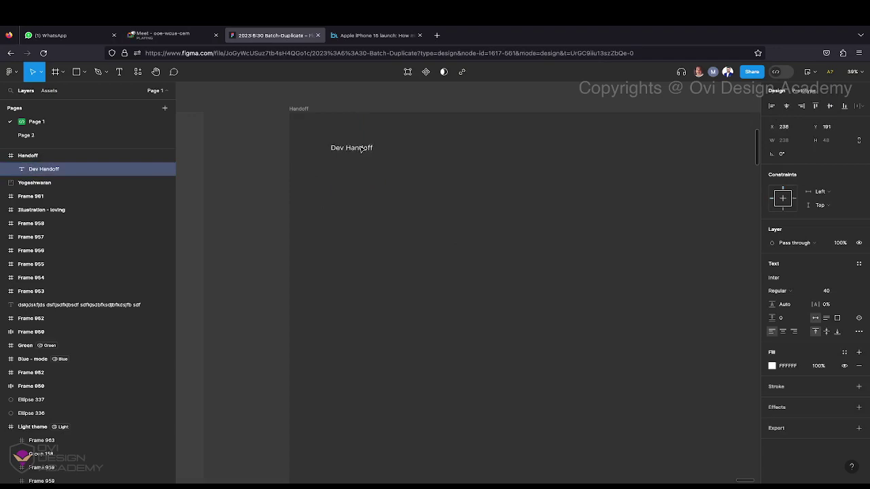
click(400, 197)
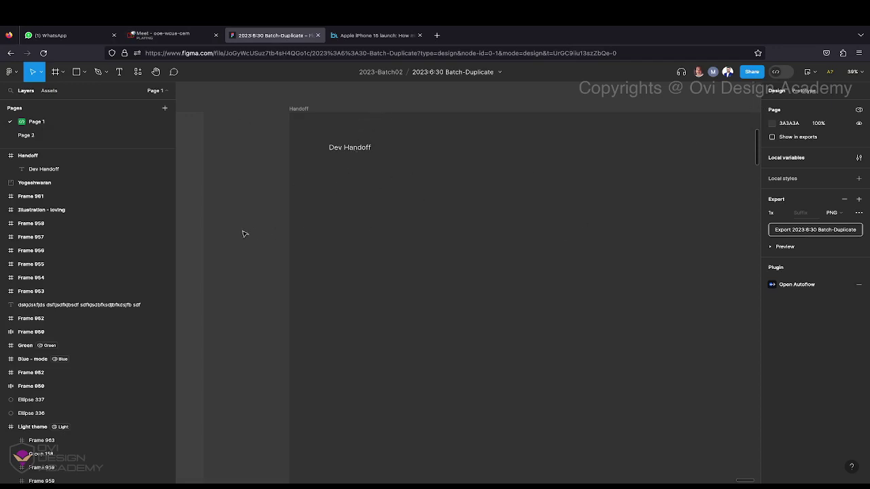
- Review the Advanced Prototyping examples, the accessibility notes, the design system and the theming screens on the canvas
scroll(246, 234, down, 3)
scroll(246, 234, left, 5)
scroll(244, 235, left, 3)
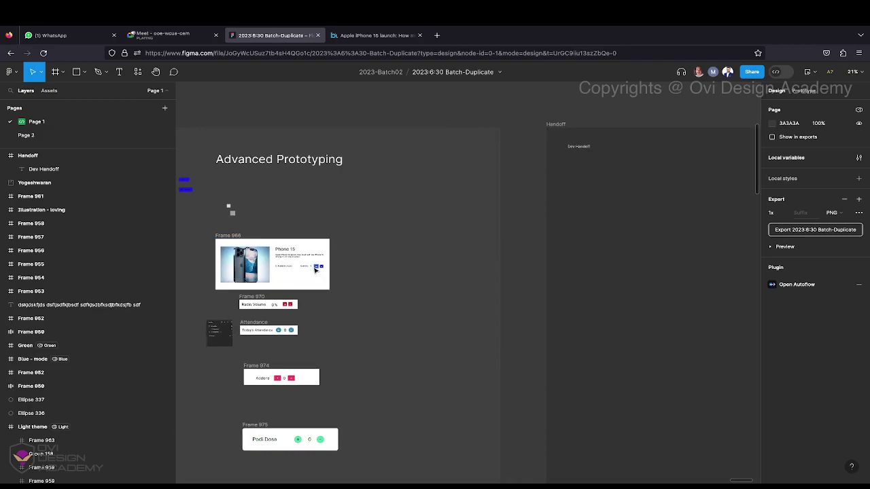
scroll(315, 271, up, 5)
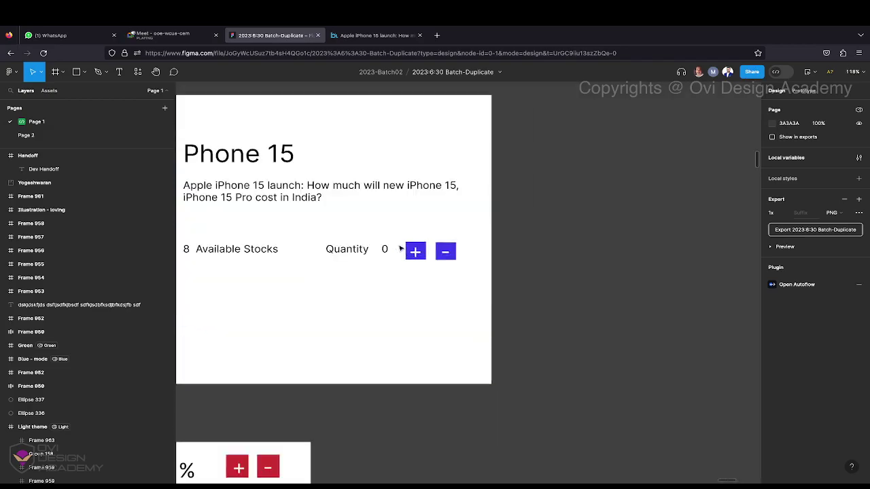
scroll(405, 248, up, 5)
scroll(420, 256, left, 2)
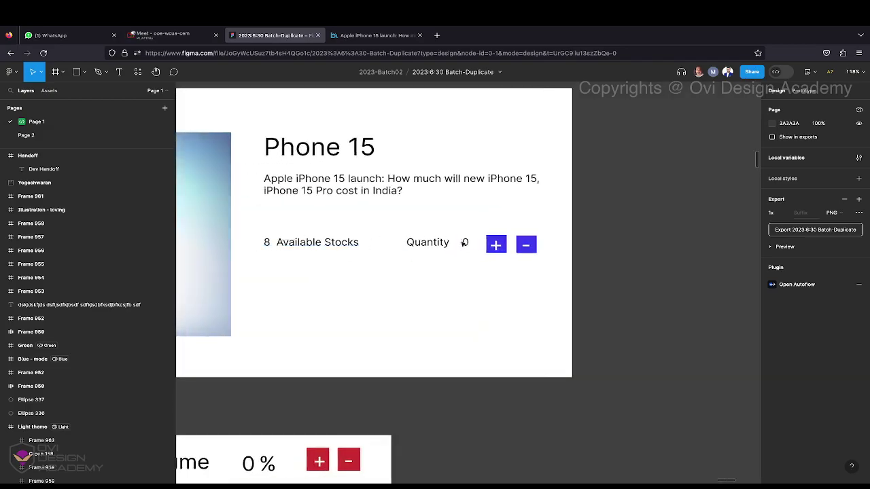
scroll(463, 247, down, 4)
scroll(463, 248, down, 5)
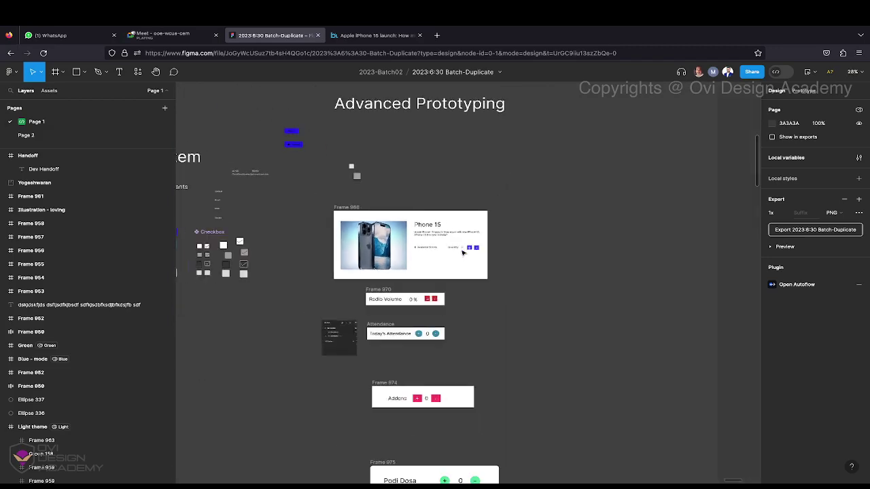
scroll(428, 354, down, 7)
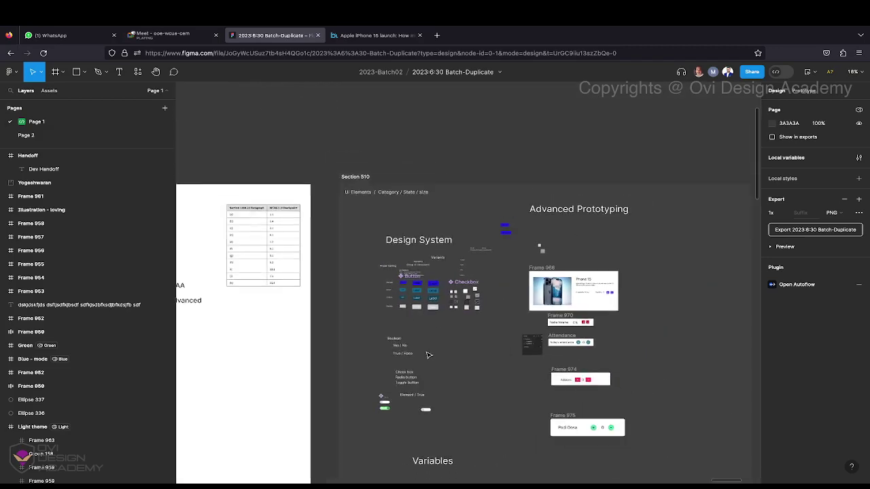
scroll(428, 354, up, 5)
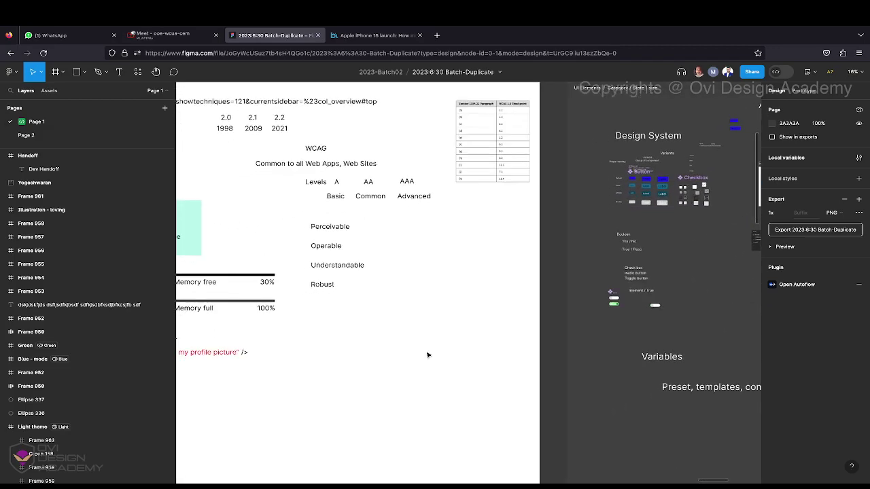
scroll(415, 363, down, 5)
scroll(410, 367, down, 3)
scroll(410, 367, left, 3)
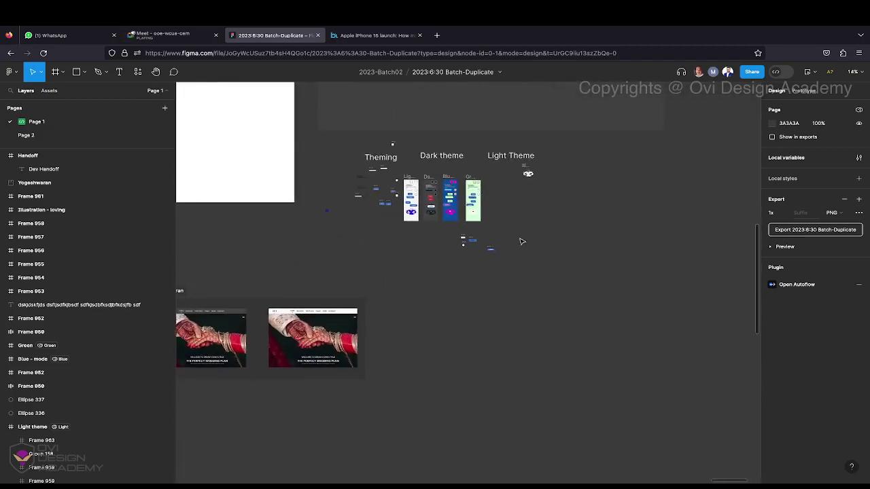
scroll(521, 241, up, 5)
scroll(521, 241, right, 3)
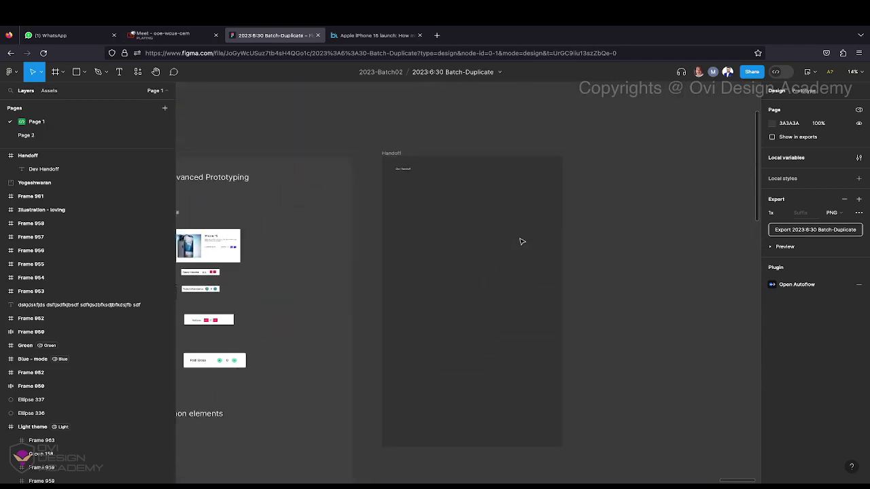
- Add the text "Annotation" below the Dev Handoff heading in the Handoff frame
scroll(410, 168, up, 5)
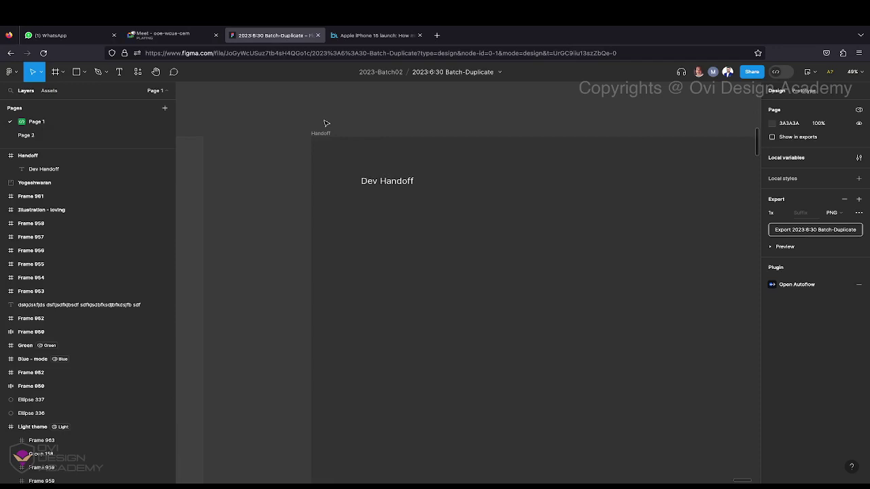
click(370, 182)
click(266, 112)
click(118, 73)
click(362, 224)
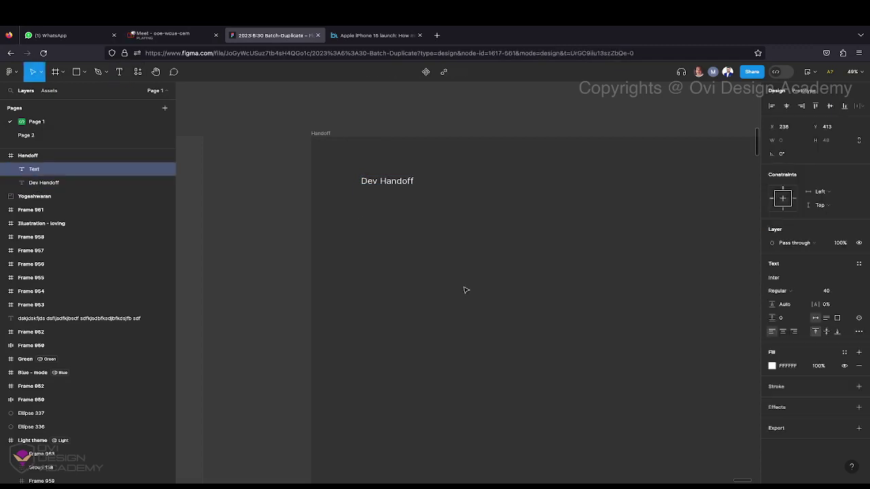
text(Annotation)
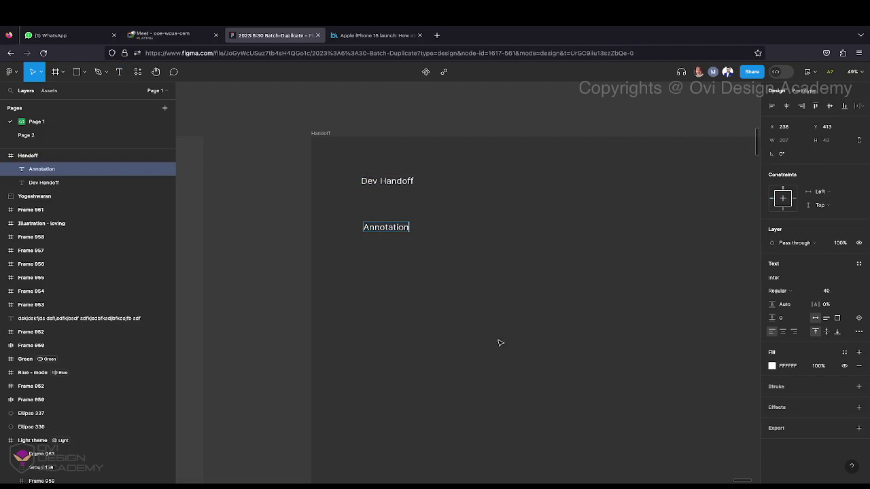
key(Escape)
click(499, 343)
- Browse the other sections of the page and examine the mobile wireframes with the Get Started and Login screens
scroll(485, 339, left, 5)
scroll(485, 340, down, 5)
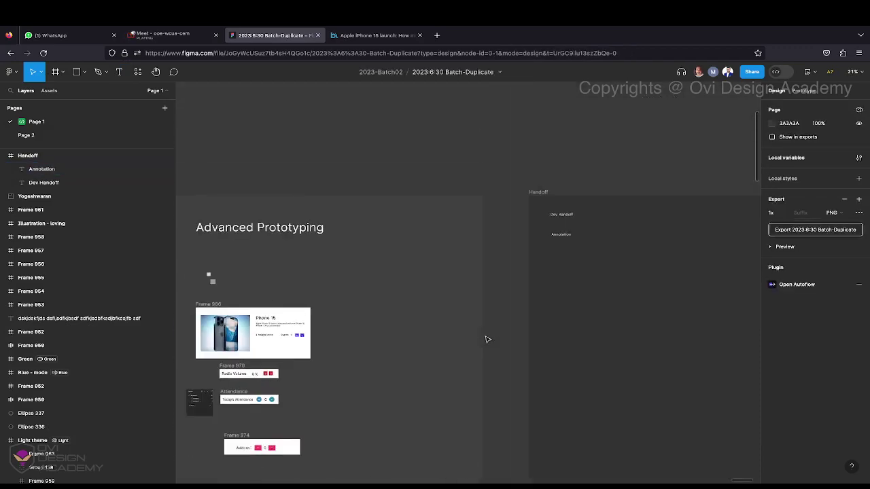
scroll(485, 339, down, 3)
scroll(485, 340, down, 10)
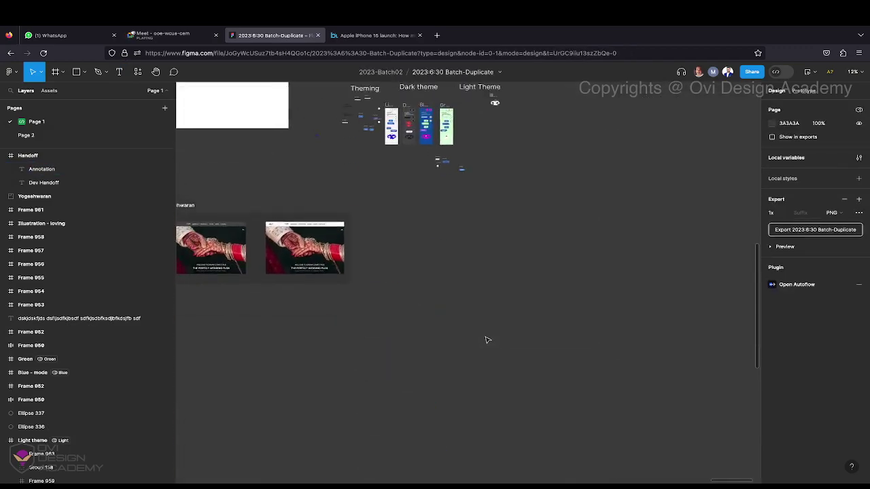
scroll(454, 285, left, 8)
scroll(454, 285, down, 4)
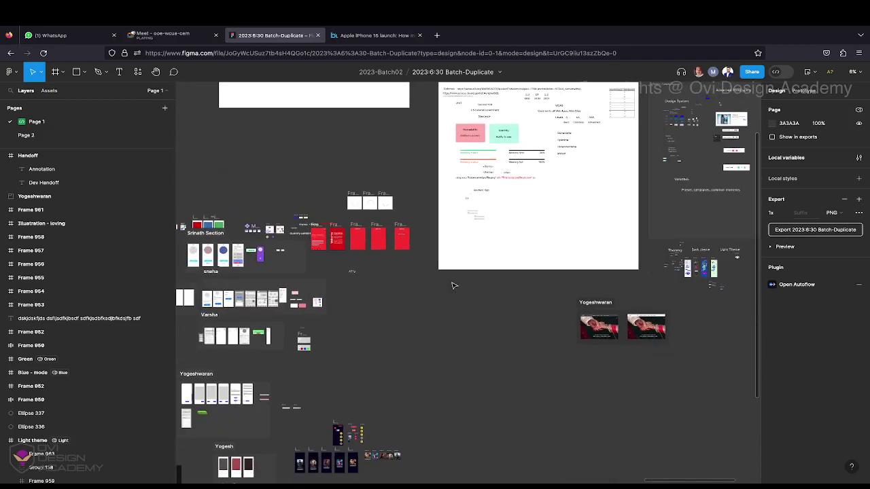
scroll(454, 286, left, 2)
scroll(407, 326, down, 5)
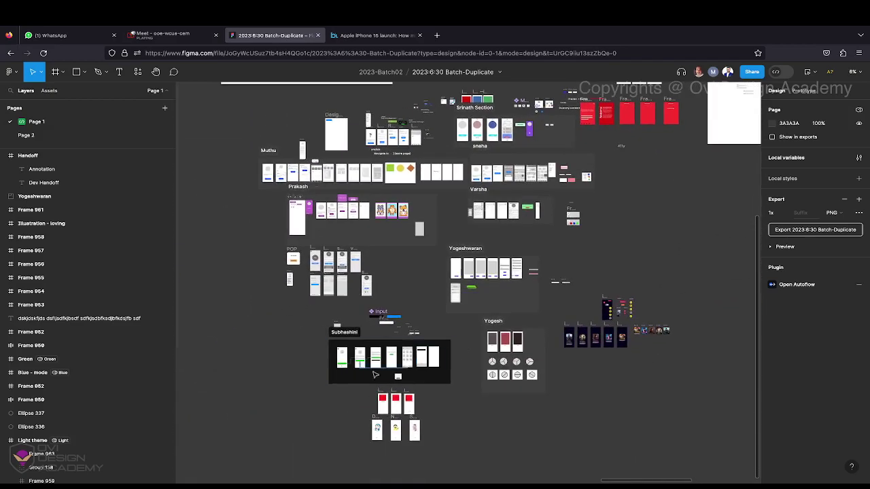
scroll(363, 373, up, 2)
scroll(364, 373, up, 6)
scroll(351, 248, up, 4)
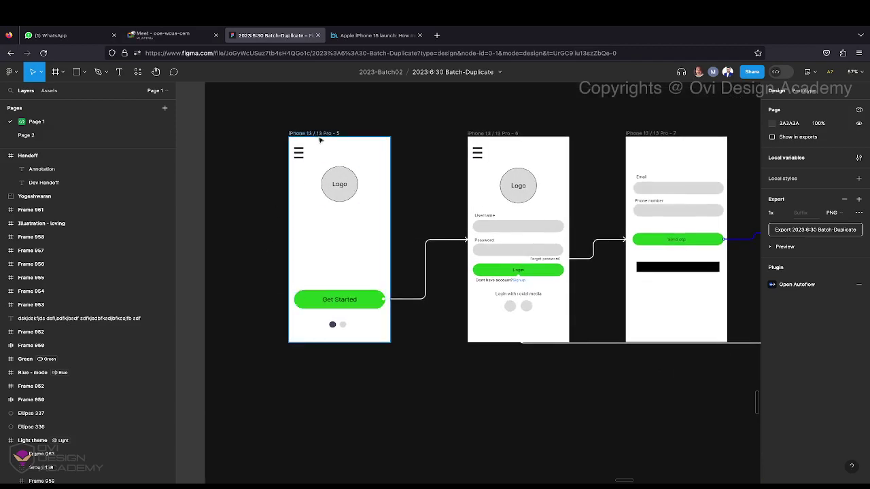
scroll(530, 249, right, 3)
scroll(529, 248, down, 1)
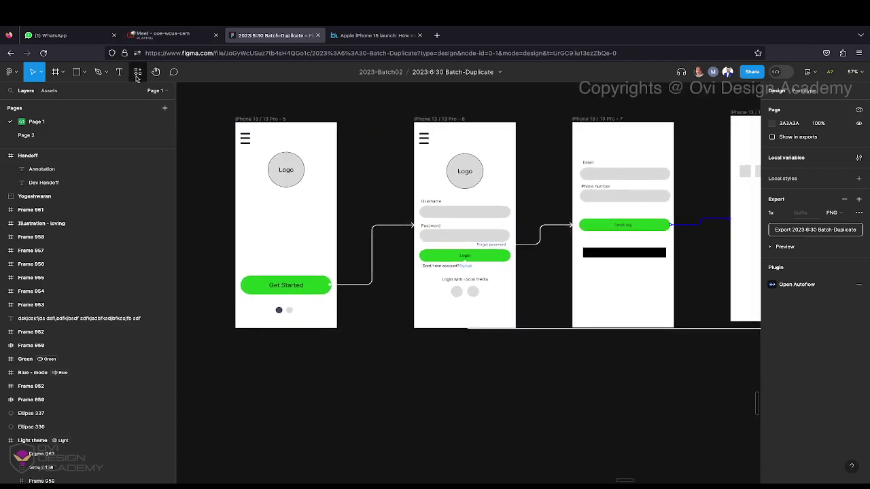
- Draw a frame of about 380 × 199 below the Get Started screen and name it "Note"
click(62, 73)
click(61, 92)
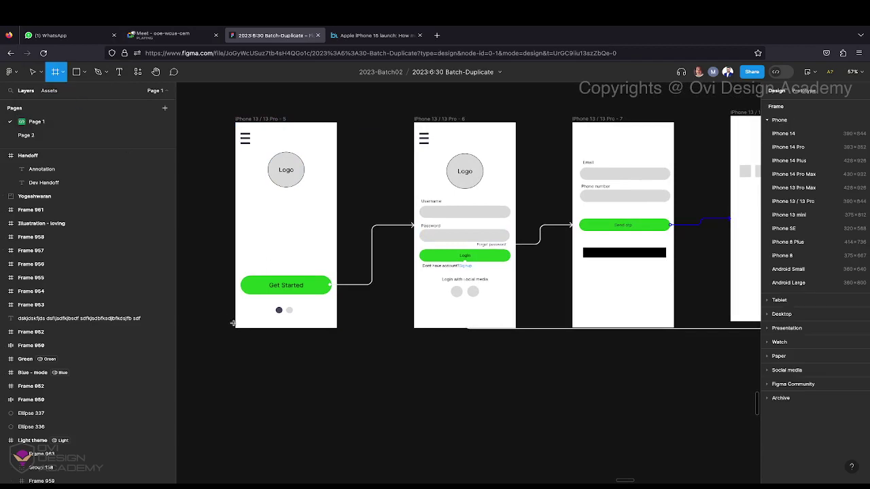
drag(238, 346, 336, 397)
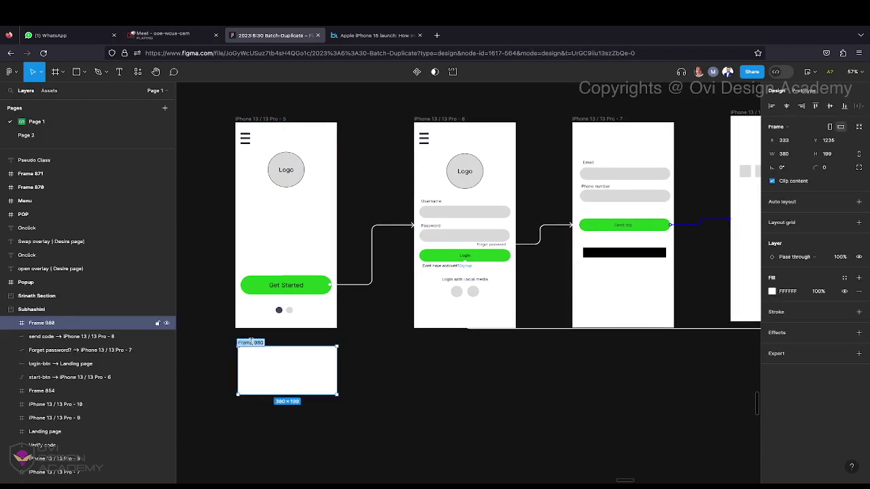
double_click(251, 342)
text(Note)
click(317, 404)
- Fill the Note frame with the yellow document color FFDD55
click(245, 344)
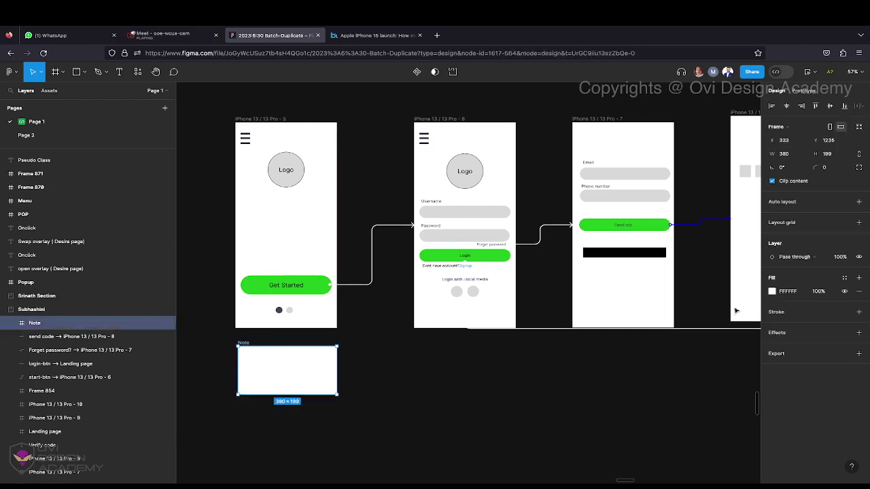
click(771, 291)
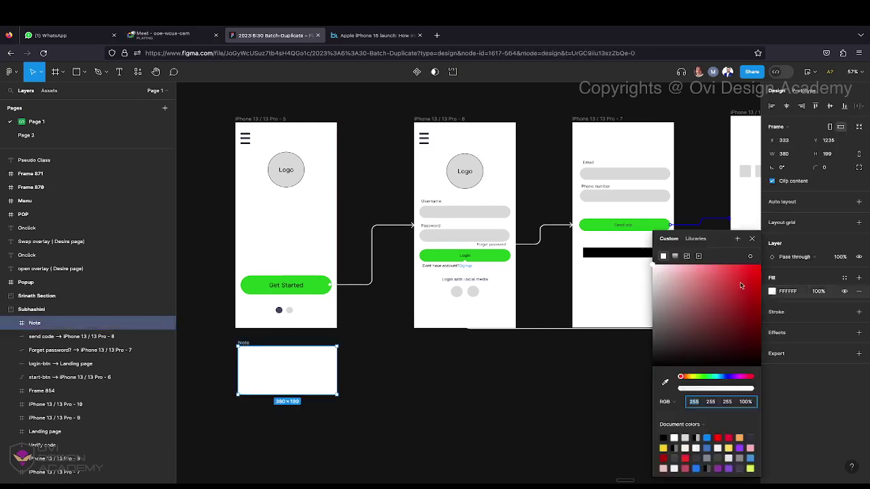
click(731, 449)
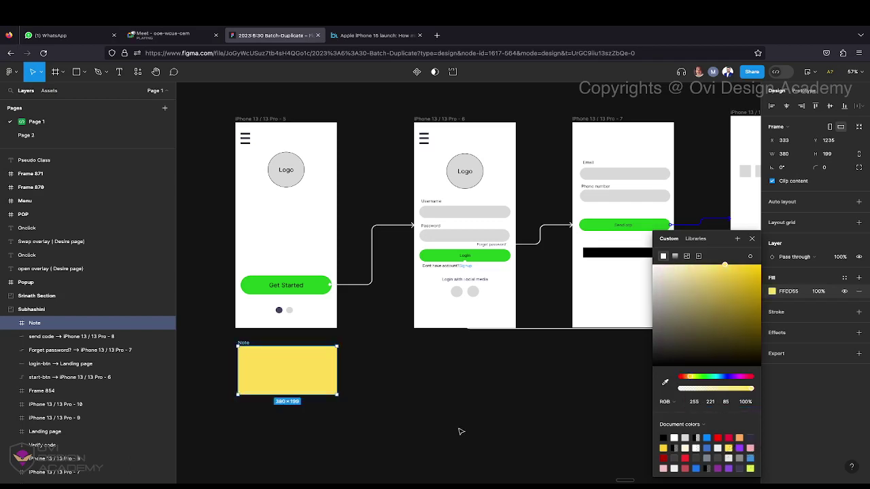
click(460, 429)
- Add the text "This is a login page" inside the upper part of the yellow Note frame
scroll(313, 394, up, 3)
scroll(311, 392, down, 3)
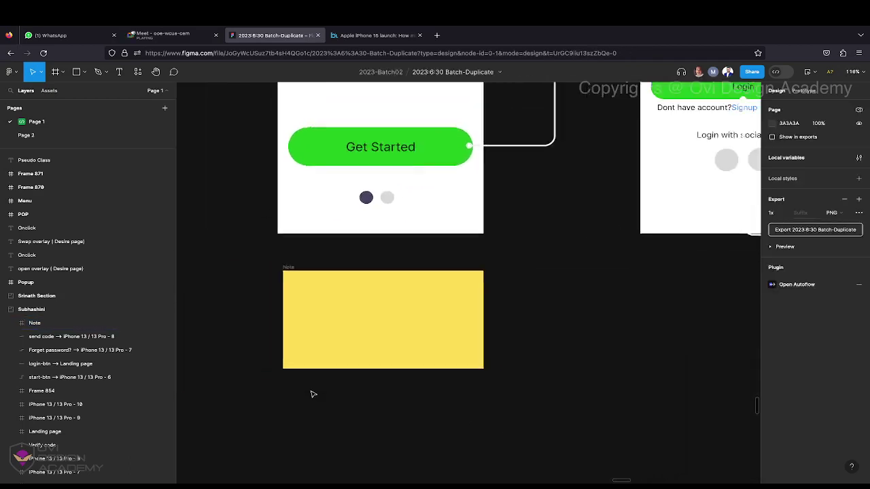
click(118, 73)
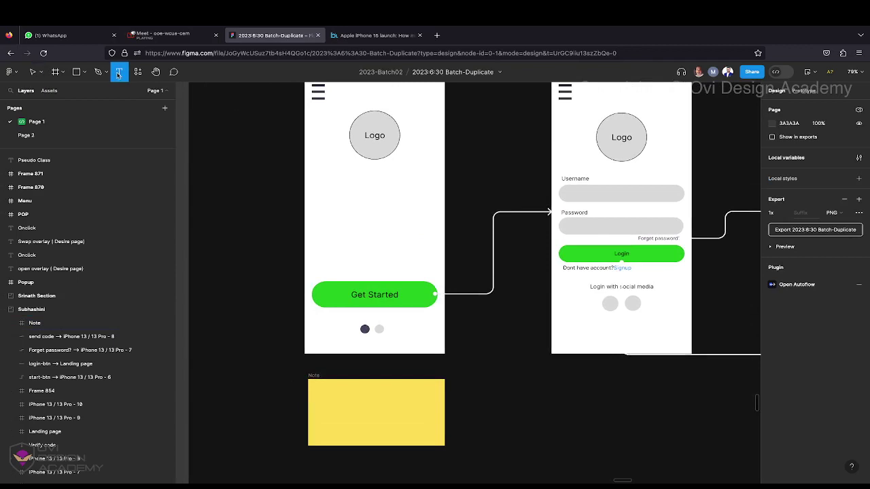
scroll(384, 261, up, 2)
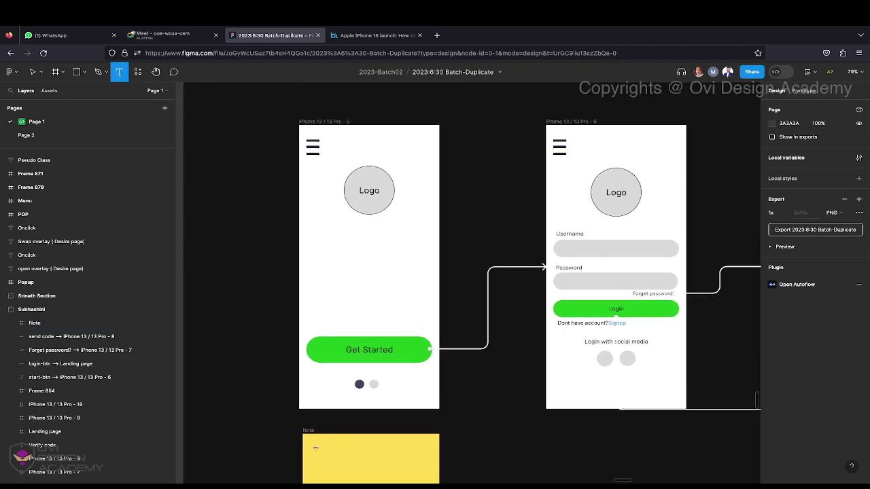
click(311, 440)
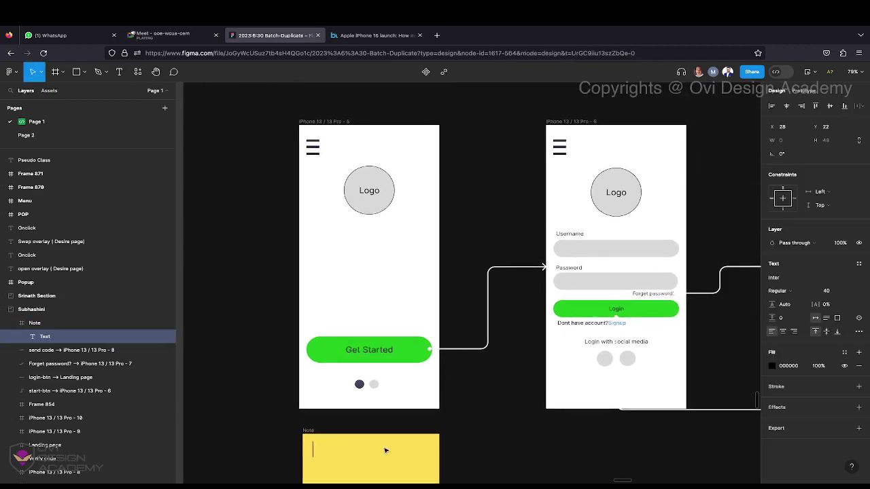
text(Ths)
key(BackSpace)
text(is a)
key(BackSpace)
key(BackSpace)
key(BackSpace)
text(is a login page)
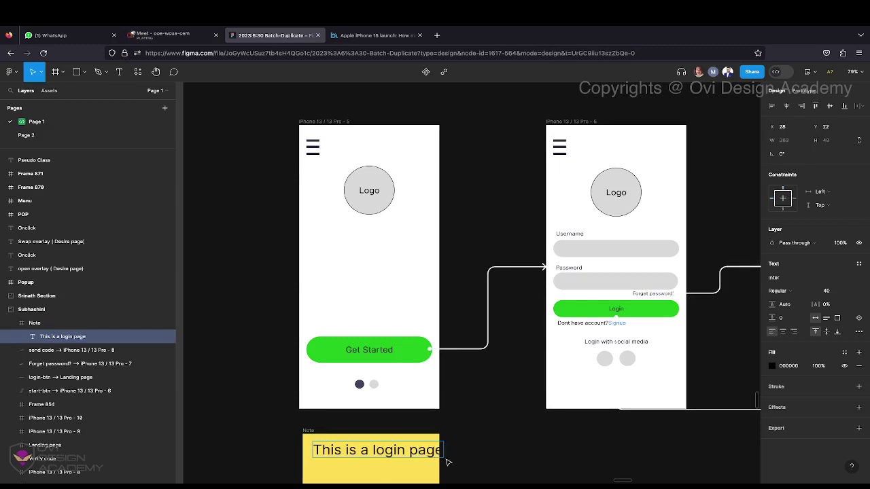
key(Escape)
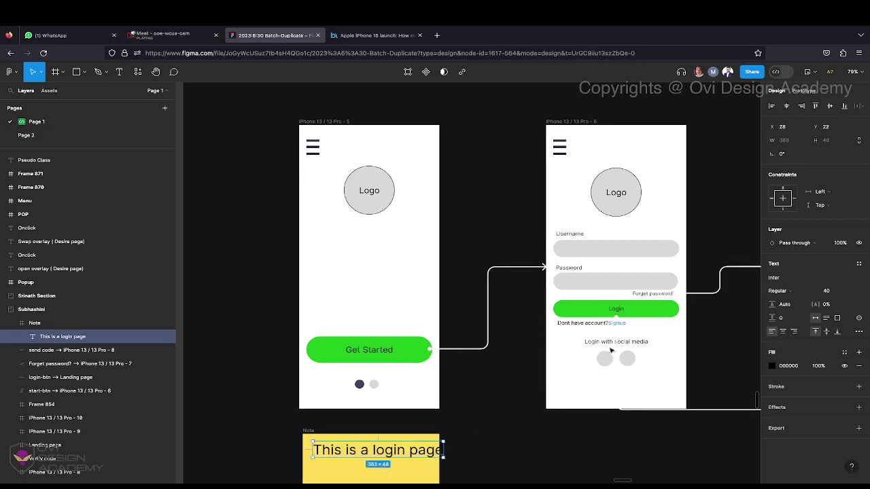
- Set the note text's font size to 24 and nudge it closer to the Note frame's upper-left corner
click(849, 290)
click(837, 261)
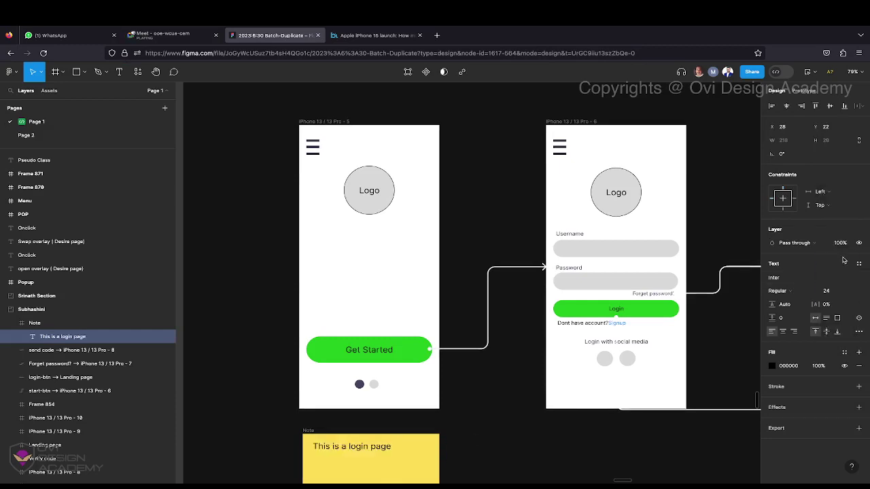
drag(373, 446, 370, 445)
click(380, 423)
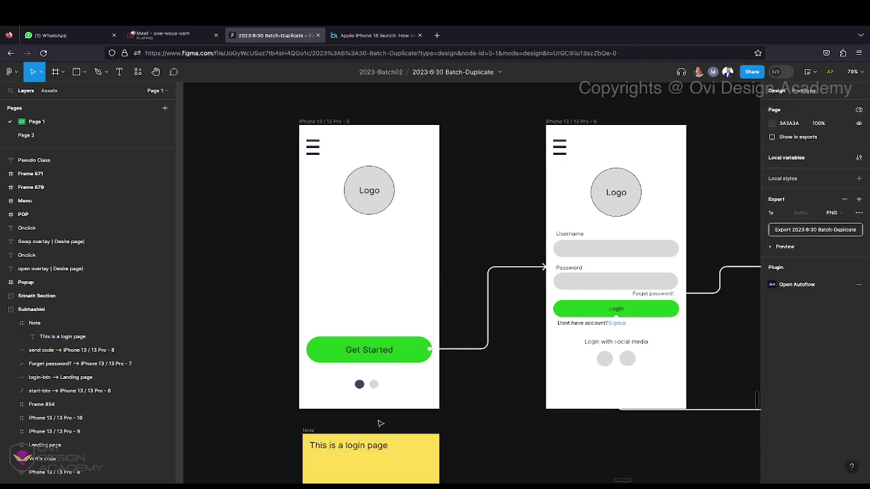
- Move the Note frame from below the Get Started screen to directly below the Login screen
scroll(380, 418, down, 4)
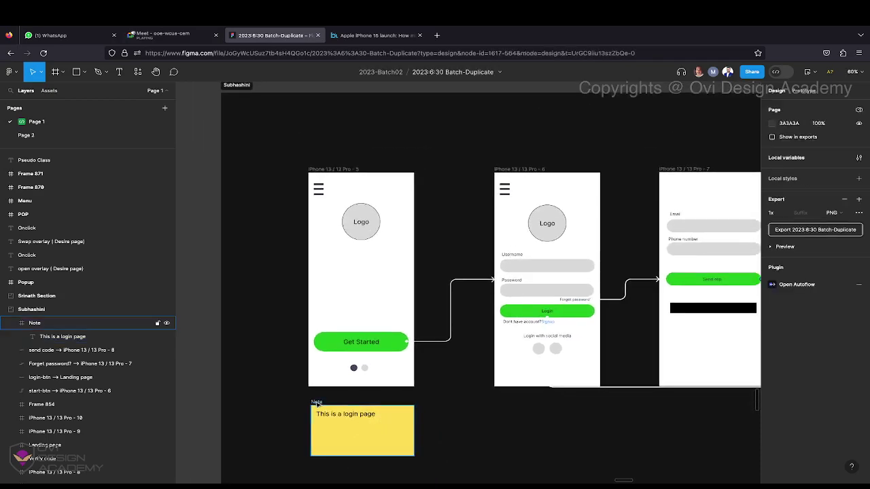
drag(317, 403, 503, 402)
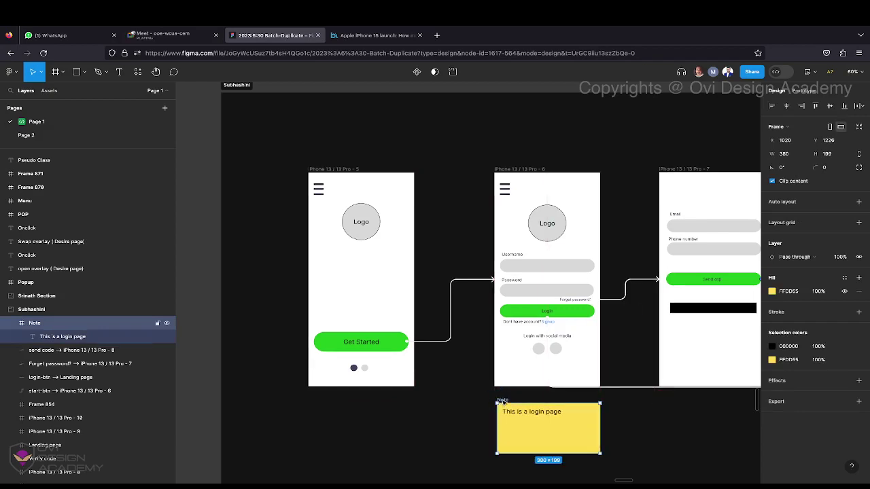
click(462, 437)
- Examine the wireframe flow from the Get Started and Login screens through the Verify code screen to the Landing page
scroll(461, 437, down, 3)
scroll(462, 437, right, 3)
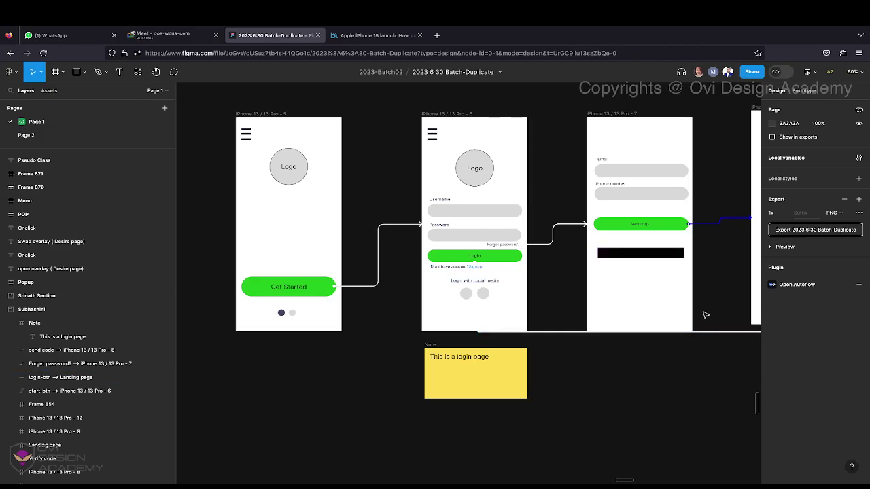
scroll(602, 396, down, 5)
scroll(601, 395, right, 4)
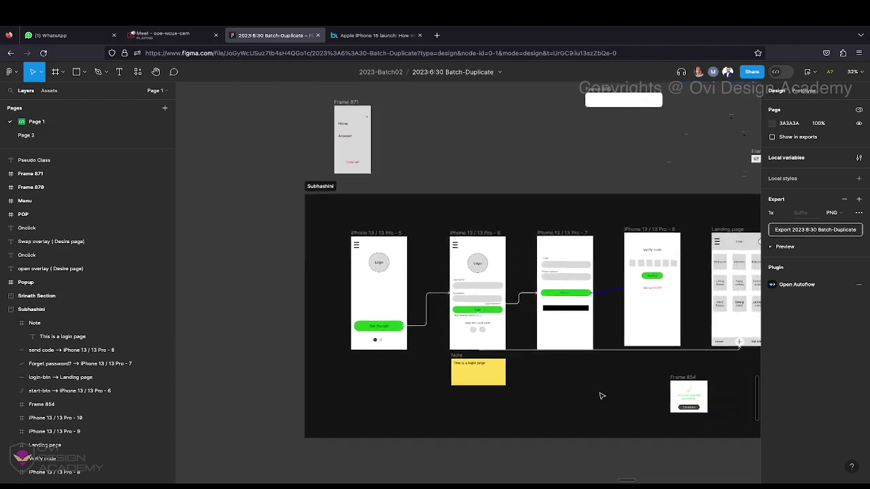
scroll(601, 396, right, 2)
scroll(601, 395, up, 1)
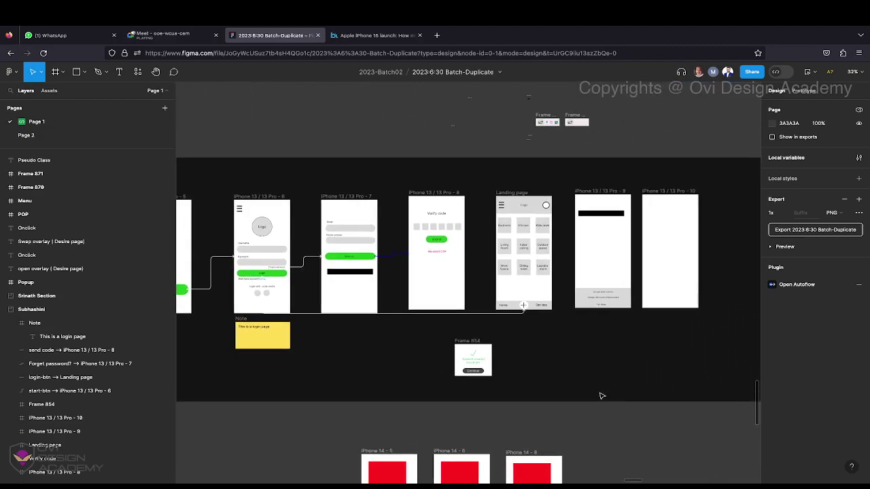
click(269, 197)
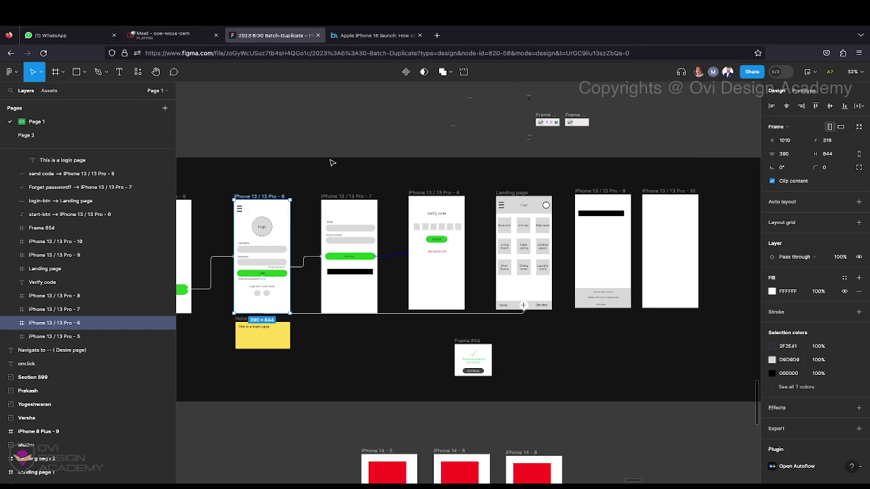
click(335, 134)
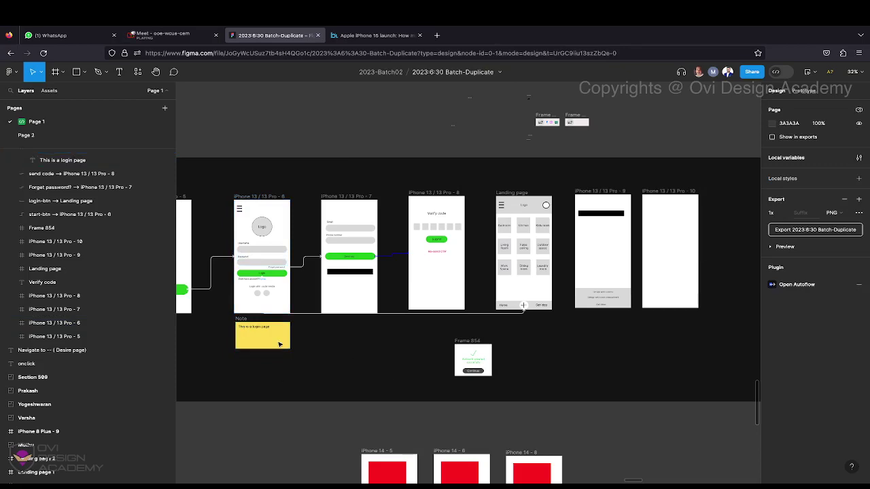
scroll(281, 343, up, 5)
scroll(282, 343, left, 5)
scroll(284, 343, down, 3)
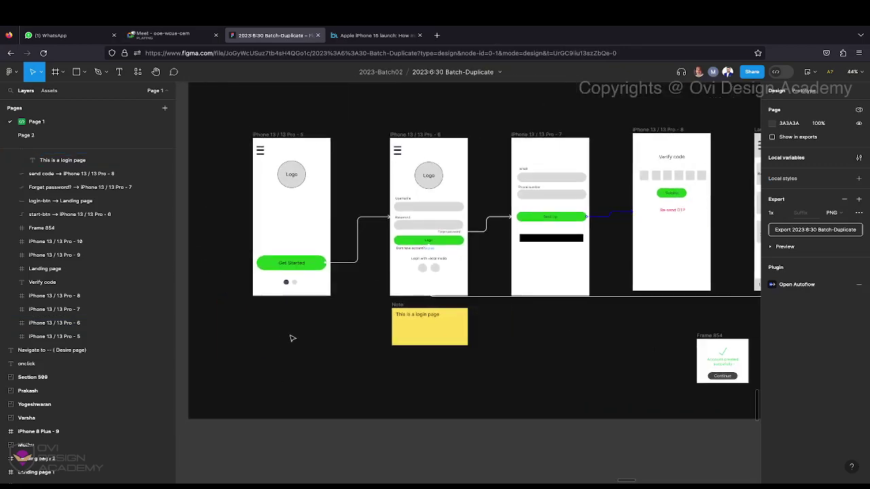
- Open the Autoflow plugin for drawing flow arrows between the wireframe screens
click(360, 240)
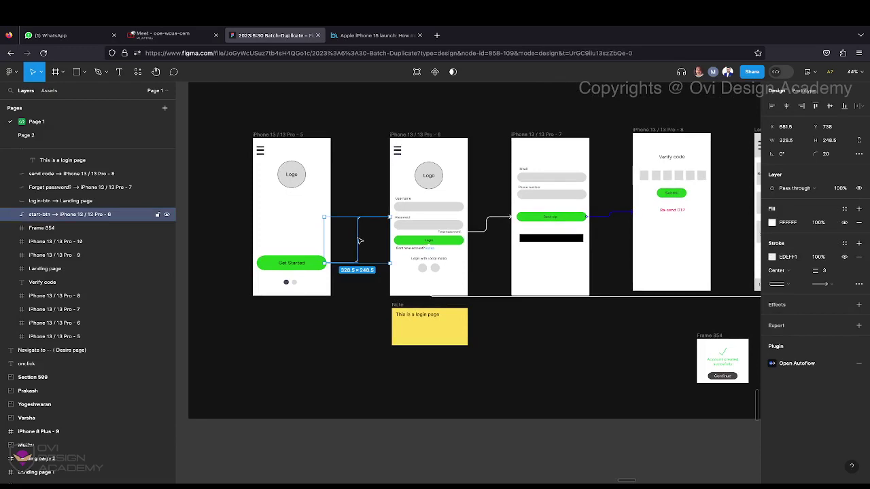
click(363, 449)
right_click(363, 449)
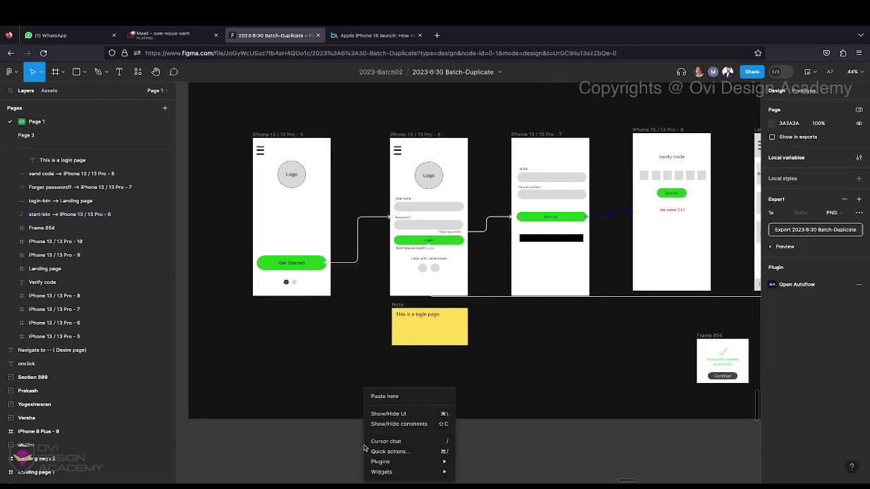
mouse_move(411, 462)
click(487, 396)
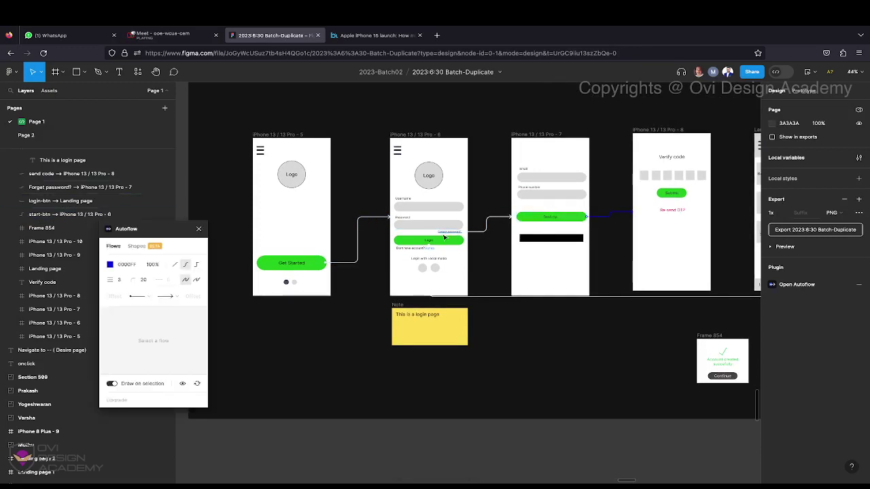
click(315, 265)
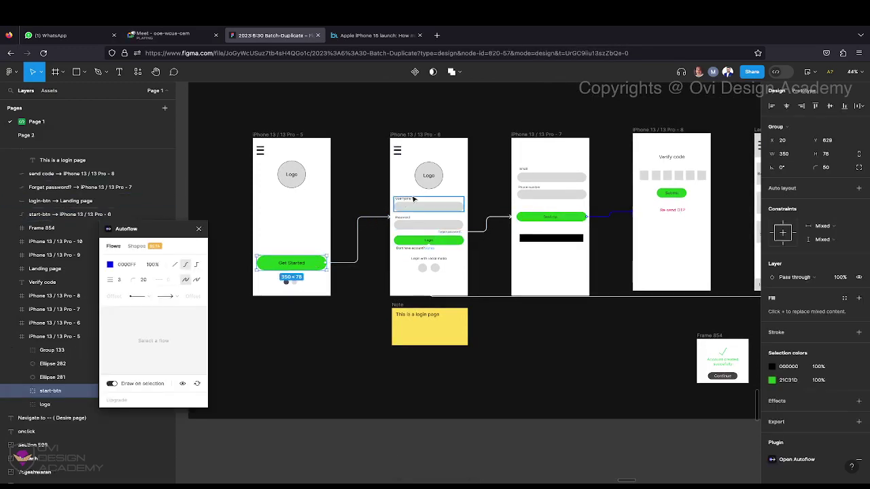
key(Escape)
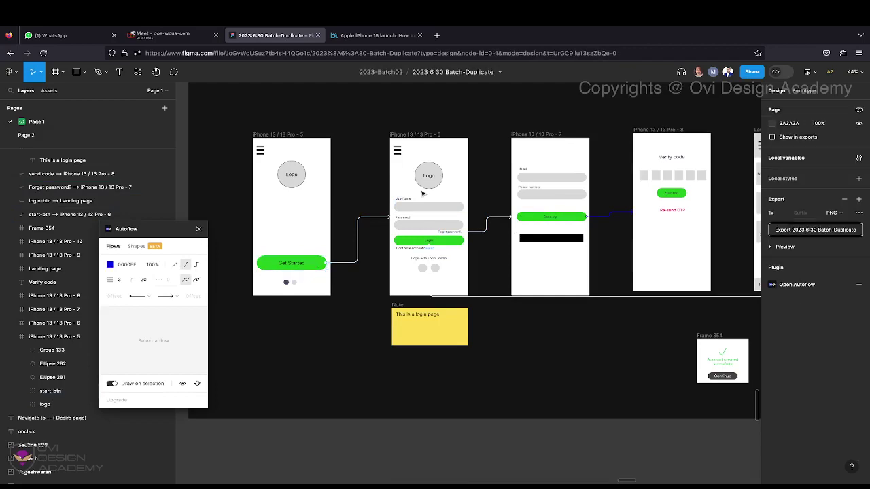
- Draw an Autoflow connector from the Signup link on the Login screen to the iPhone 13 / 13 Pro - 7 screen
click(434, 250)
scroll(433, 250, up, 5)
click(437, 253)
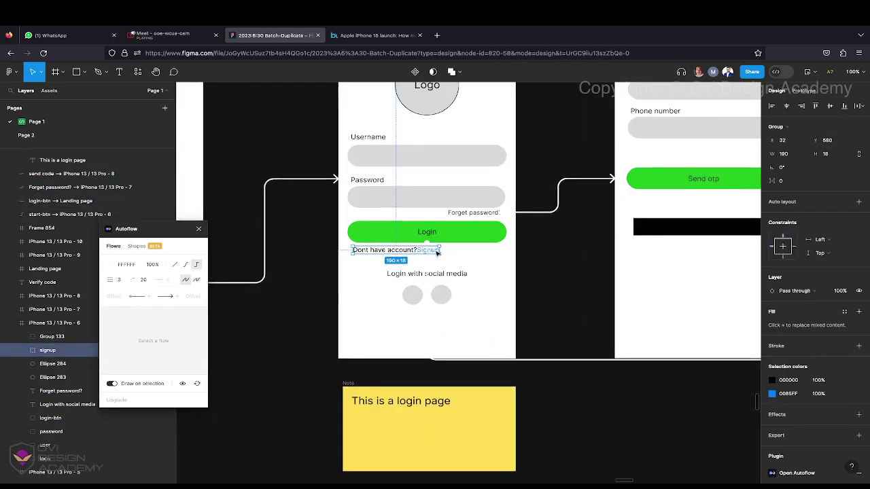
scroll(437, 253, down, 4)
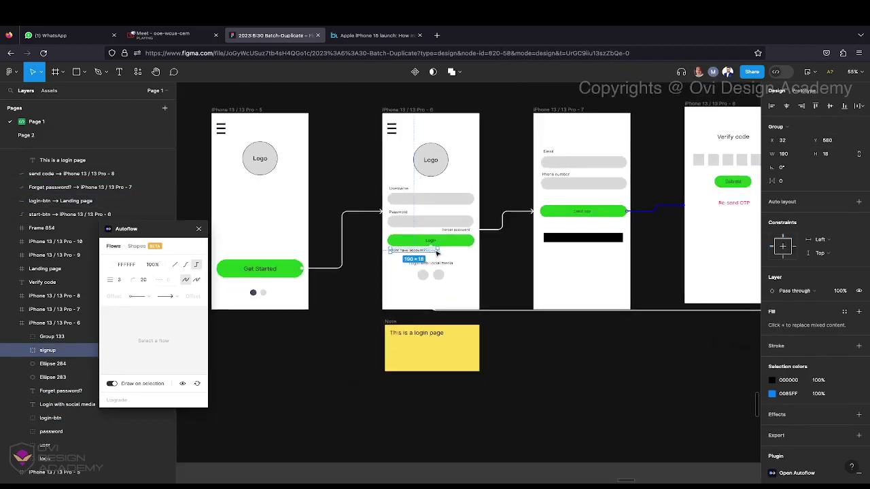
shift+click(559, 111)
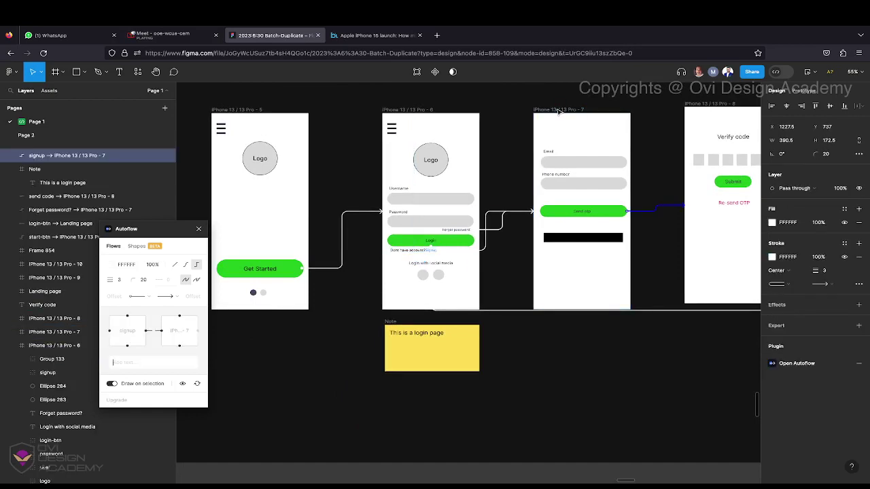
click(515, 295)
click(531, 358)
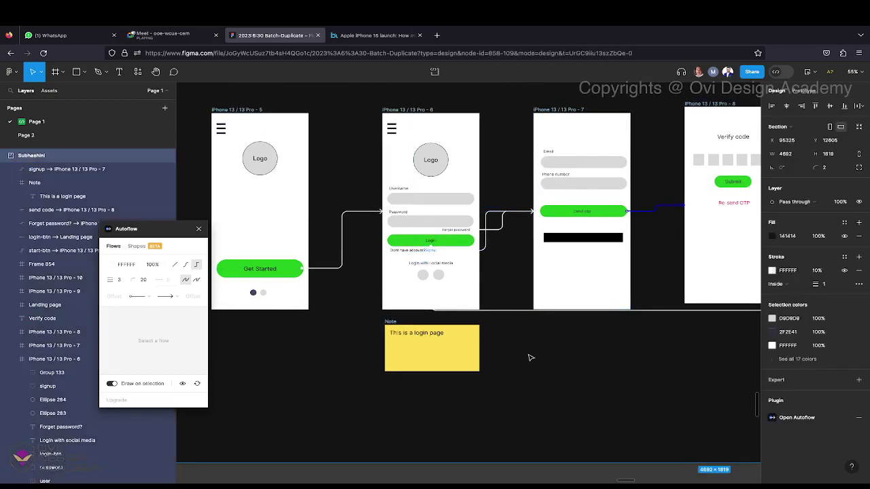
click(466, 232)
scroll(467, 232, right, 5)
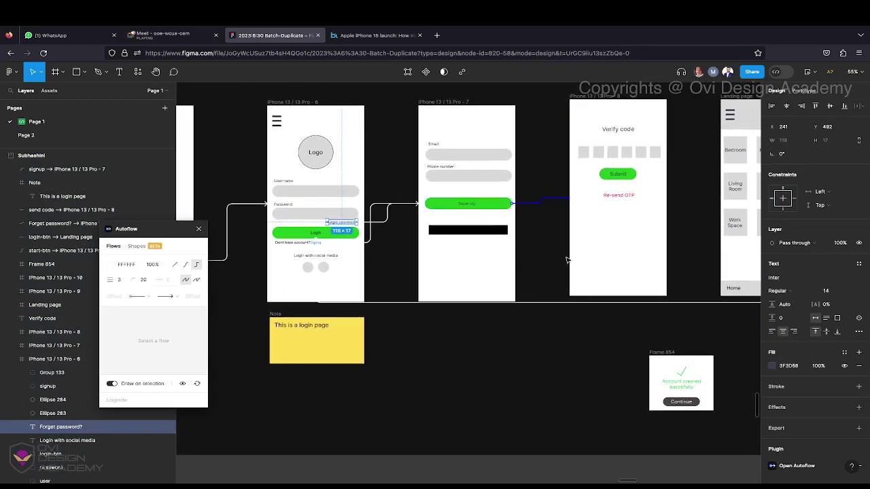
click(544, 357)
click(544, 351)
scroll(543, 351, right, 2)
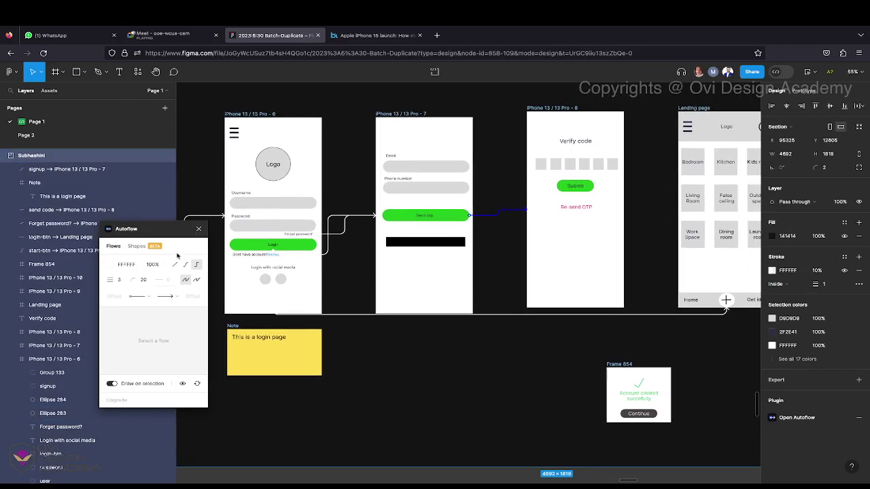
- Draw an Autoflow connector from the Submit button on the Verify code screen to the Landing page
click(582, 192)
scroll(581, 192, right, 3)
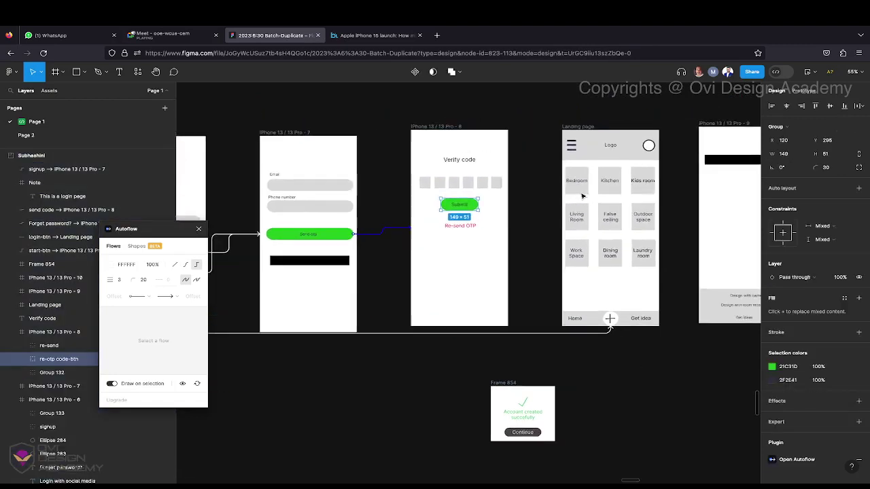
shift+click(581, 127)
click(584, 373)
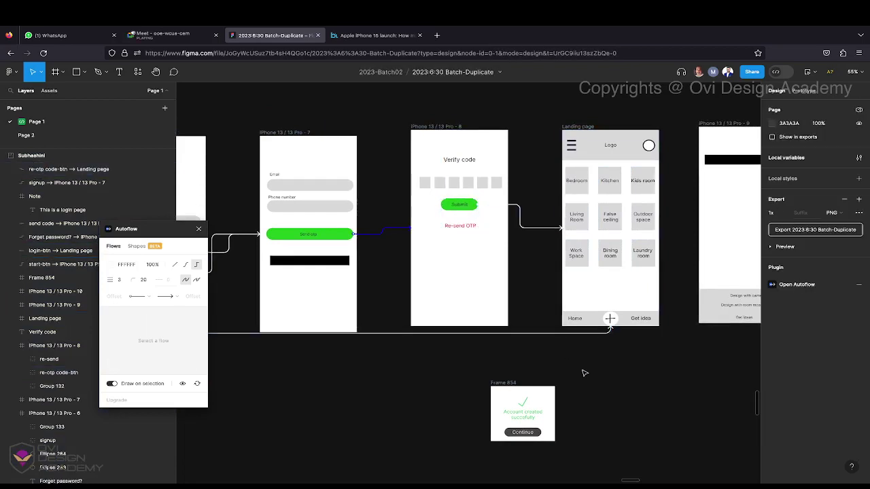
scroll(587, 380, down, 5)
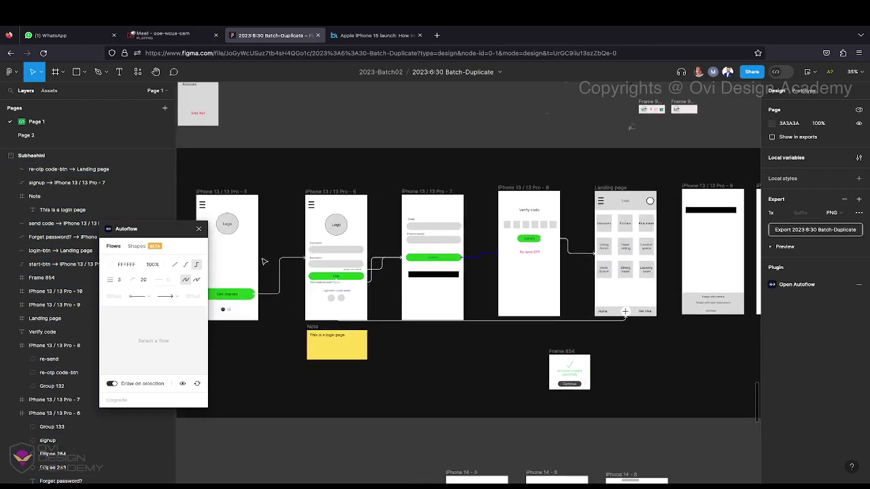
- Examine the Autoflow connectors running from the Get Started screen through the Landing page and on to the last screens
scroll(286, 310, left, 3)
scroll(286, 310, down, 1)
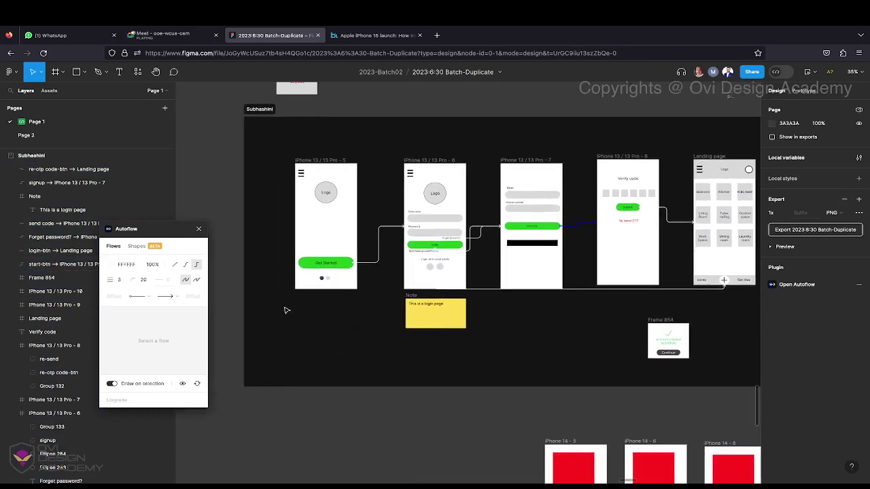
scroll(400, 219, up, 5)
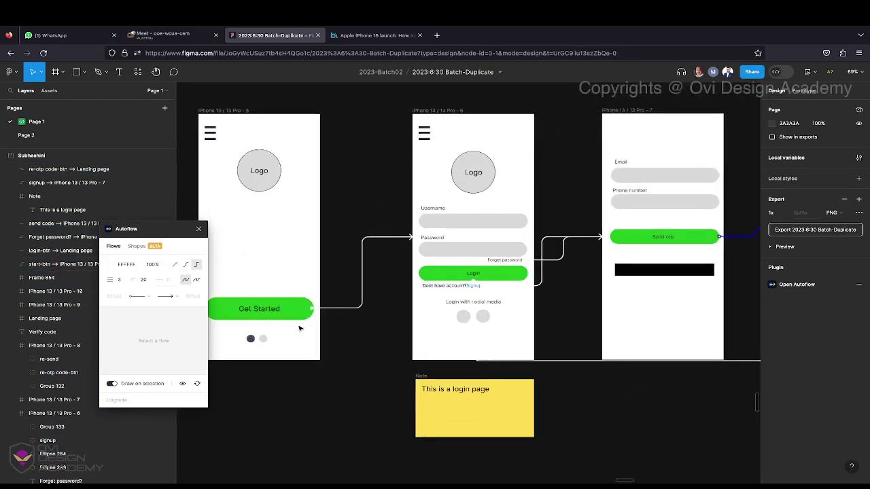
scroll(451, 251, right, 4)
scroll(583, 245, right, 4)
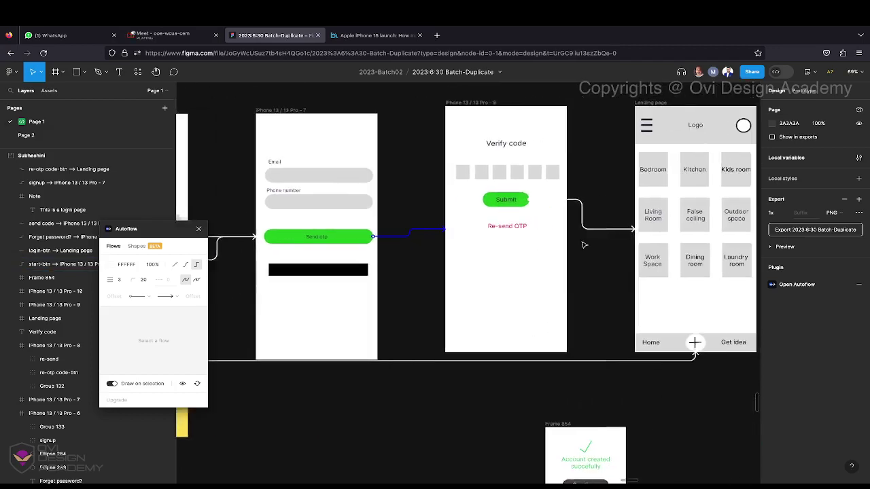
scroll(611, 239, right, 5)
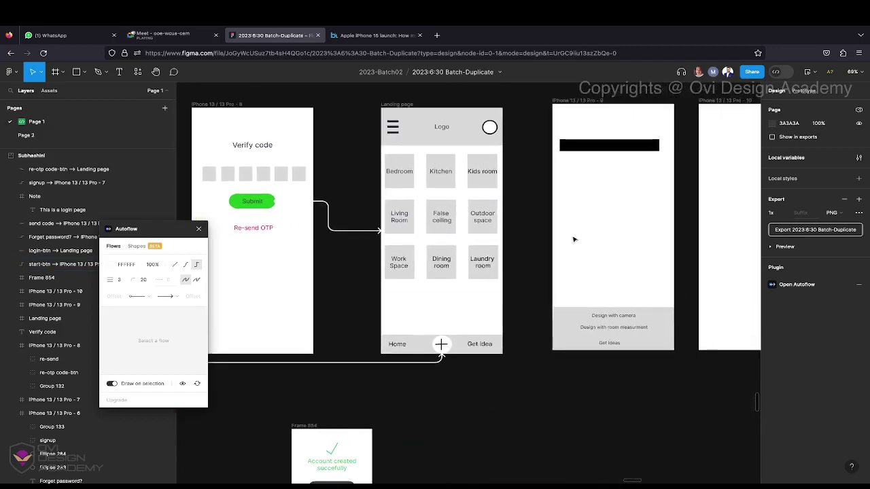
scroll(509, 231, left, 4)
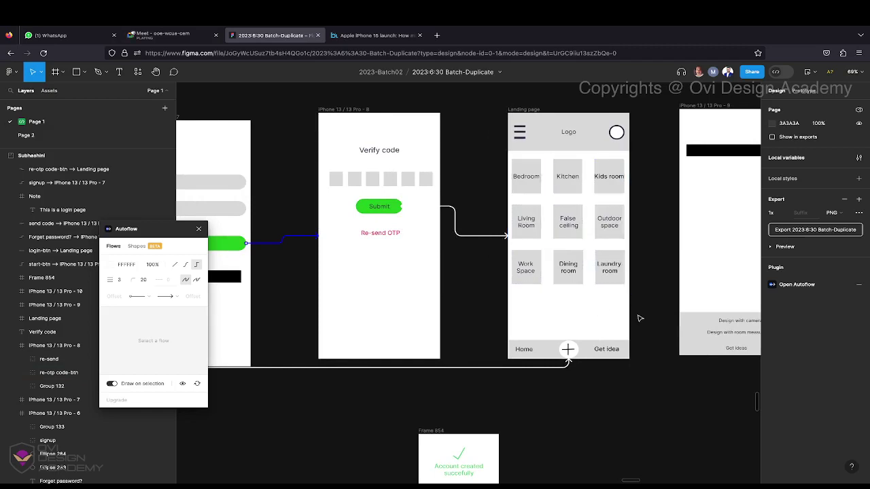
scroll(640, 318, down, 3)
scroll(635, 319, right, 5)
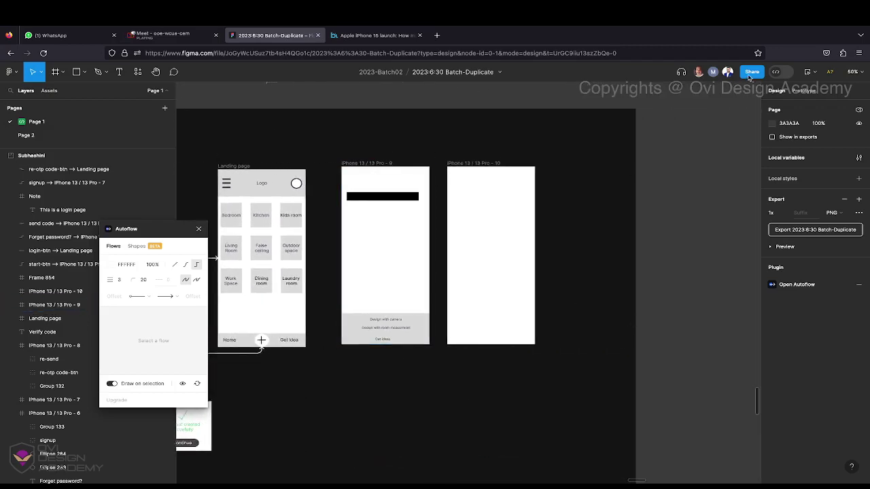
- Review the file's sharing settings and the access levels of invited members
click(750, 73)
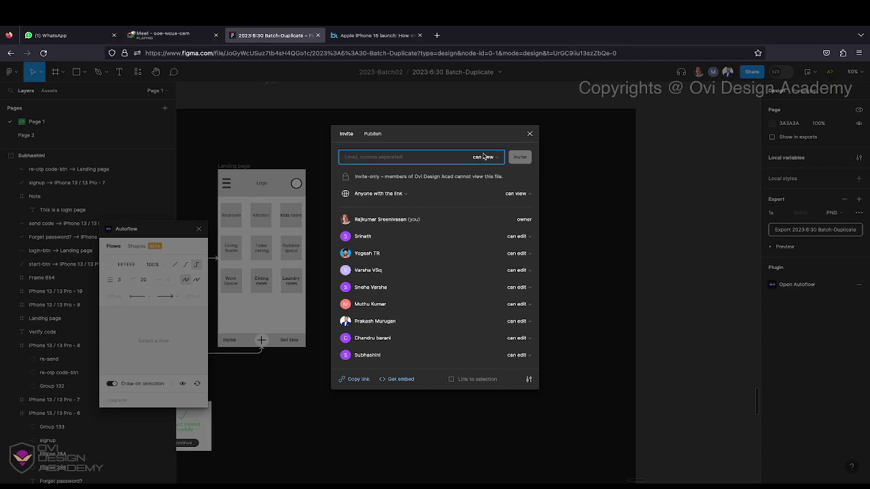
click(573, 178)
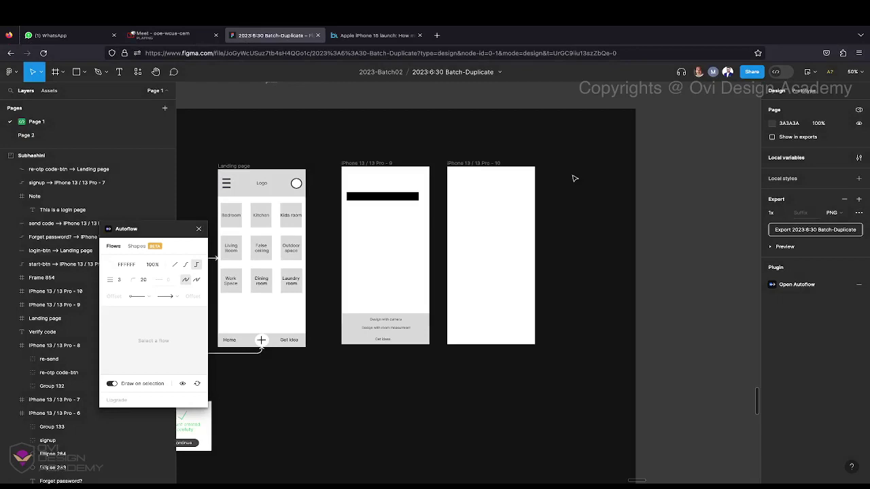
drag(252, 252, 340, 267)
click(339, 255)
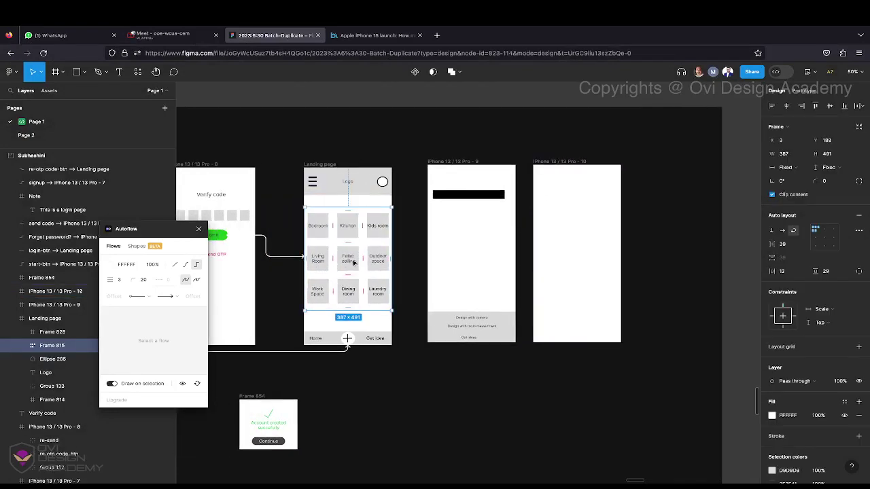
click(440, 375)
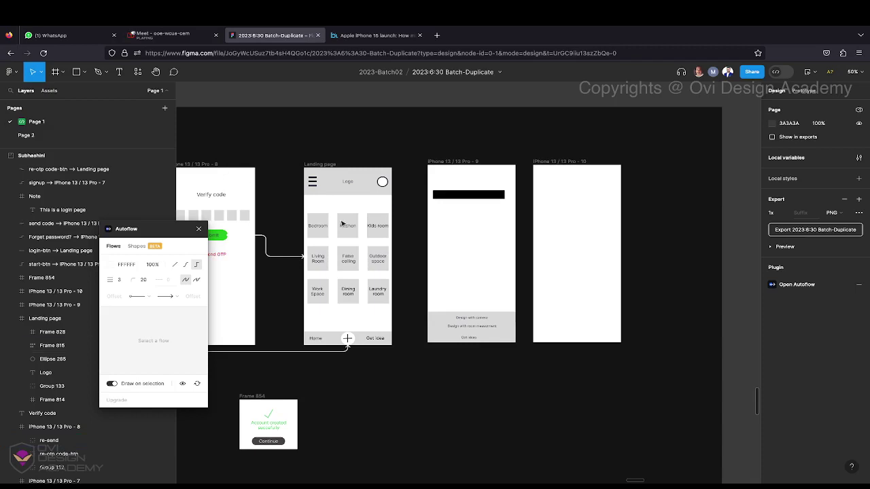
- Add the text line PLugin "AutoFLow" -- Navigate below Annotation in the Handoff frame
scroll(517, 368, right, 4)
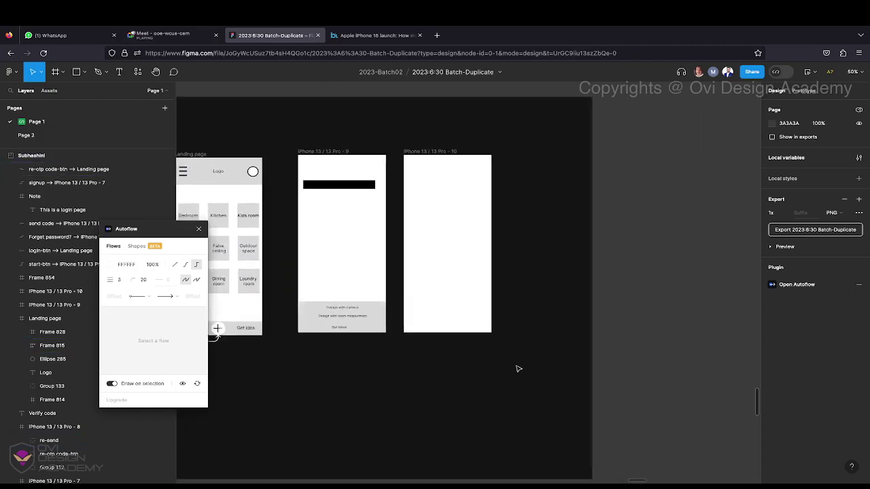
scroll(518, 369, down, 4)
scroll(517, 368, down, 10)
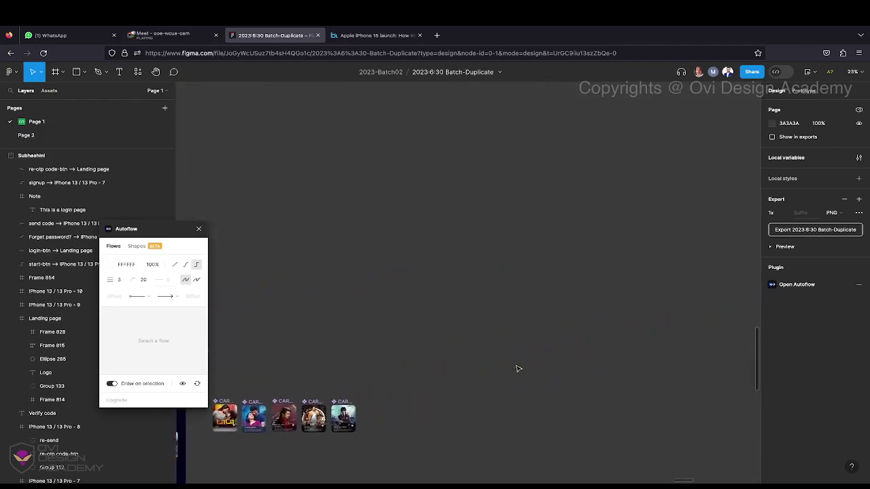
scroll(518, 369, down, 3)
scroll(517, 369, up, 10)
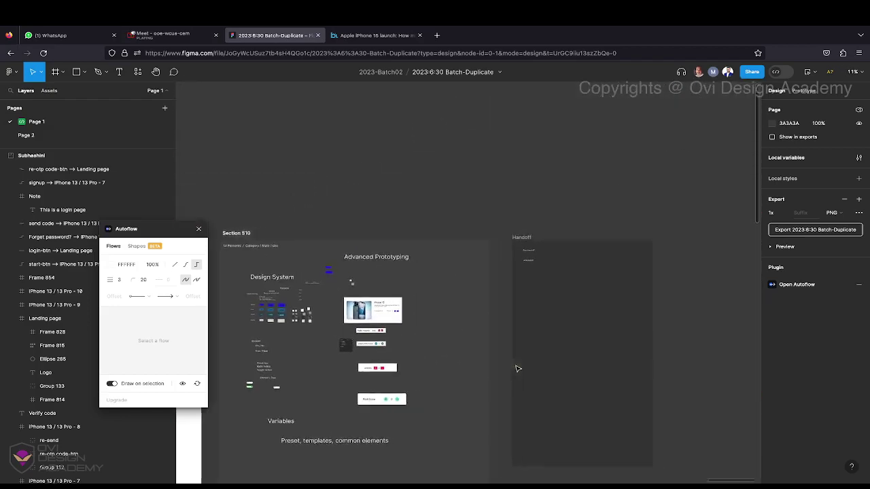
scroll(516, 369, right, 2)
scroll(499, 266, up, 5)
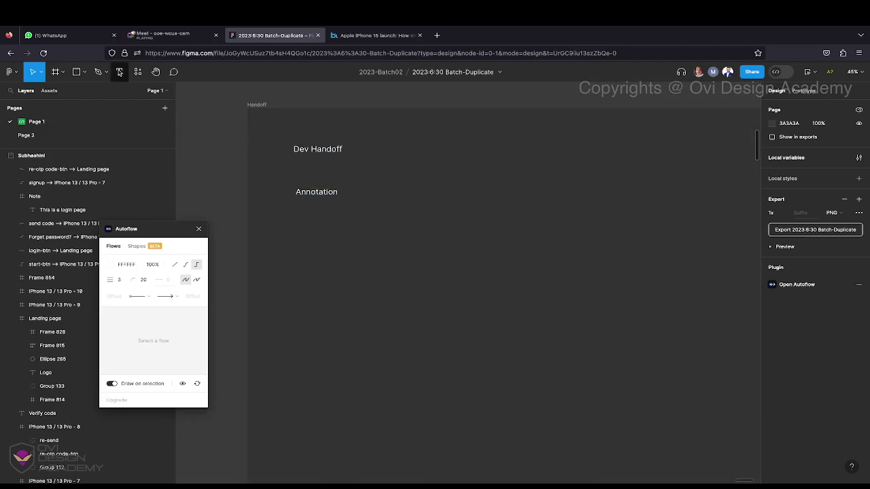
click(119, 72)
click(297, 230)
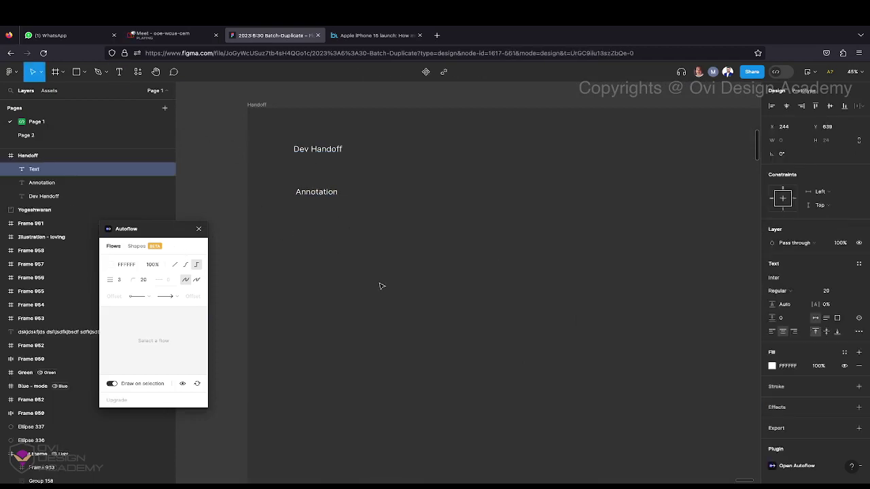
text(PLugin "AutoFLow")
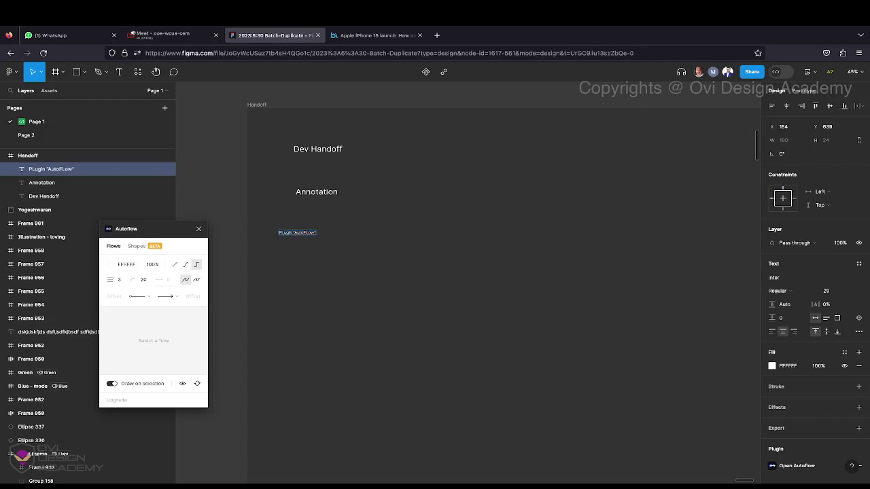
text( --)
text( Naviata)
text(gate)
key(Escape)
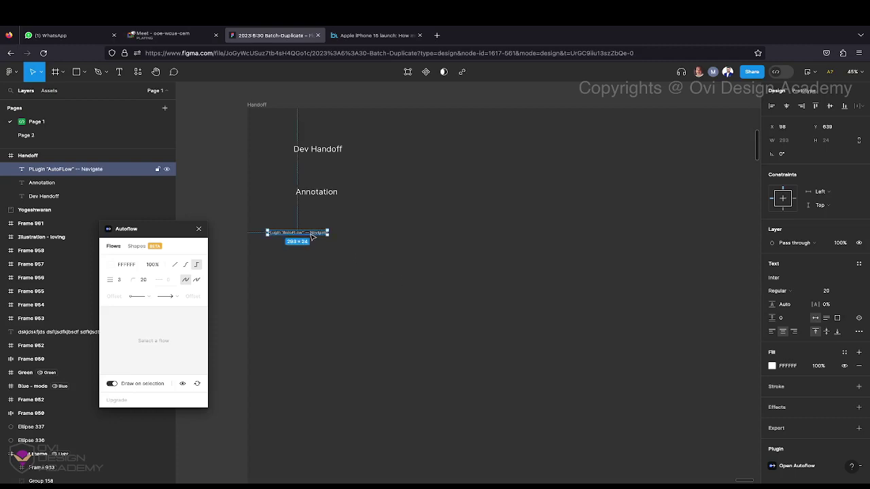
- Set the plugin line's font size to 36 and place it directly under the Annotation text, aligned with its left edge
mouse_move(313, 233)
mouse_down()
mouse_move(342, 223)
mouse_move(335, 219)
mouse_up()
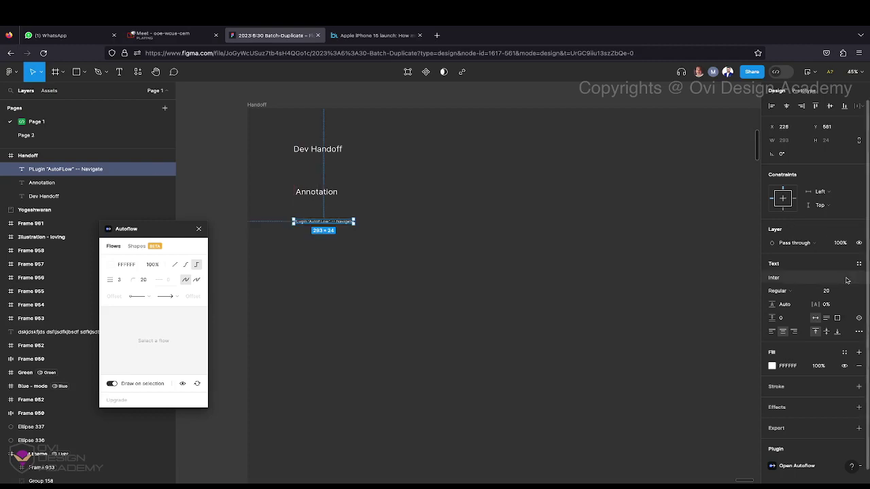
click(849, 291)
click(837, 321)
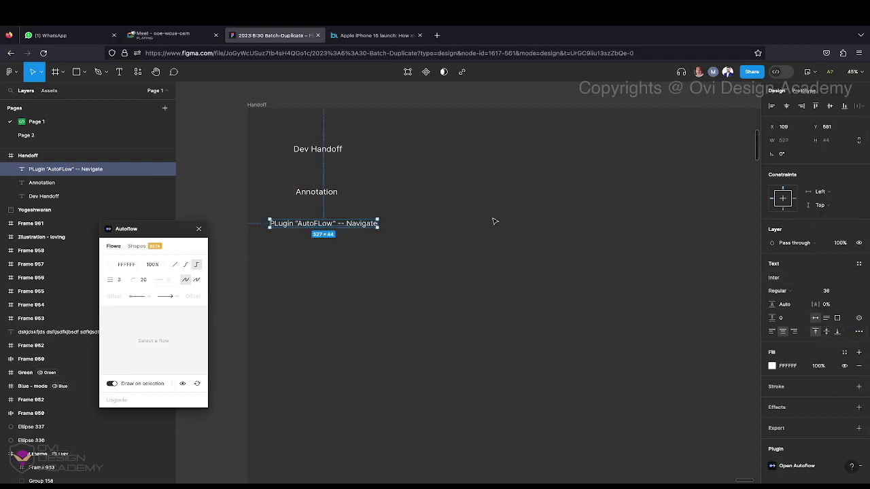
drag(370, 221, 374, 217)
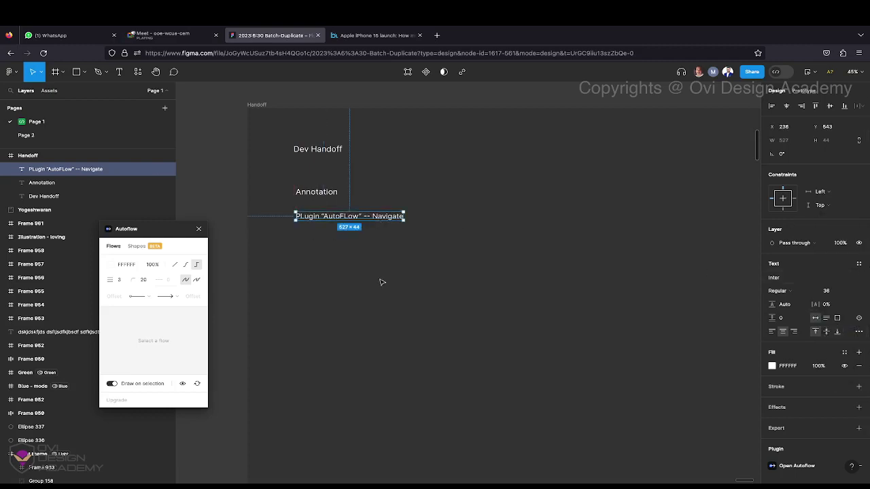
click(380, 284)
- Add a text line below the plugin line reading Share with Developer - with "View Only "
click(120, 72)
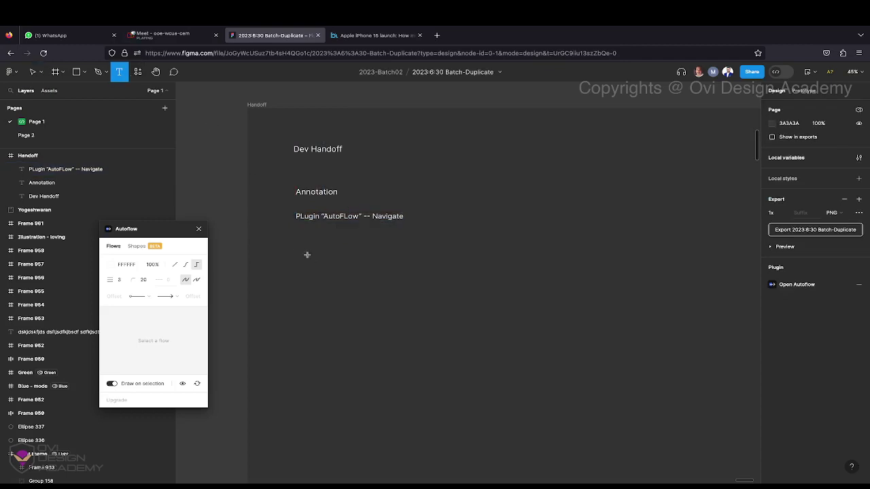
click(295, 247)
text(Share)
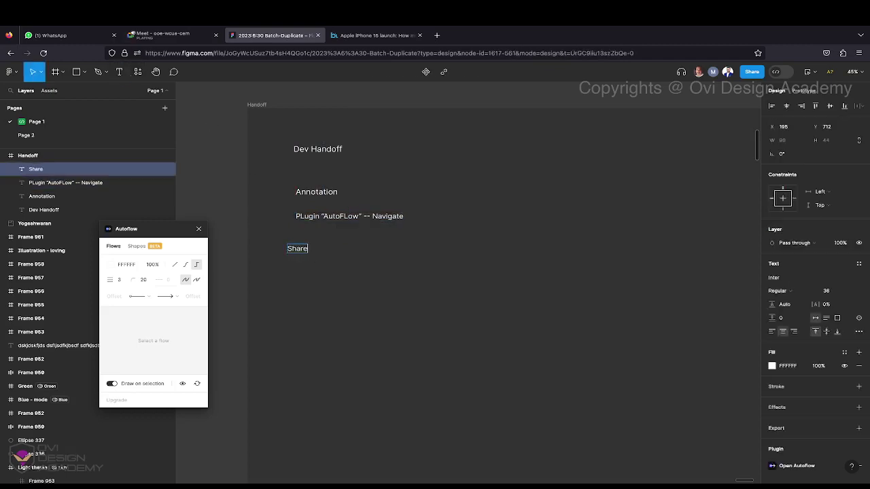
text( with Deve)
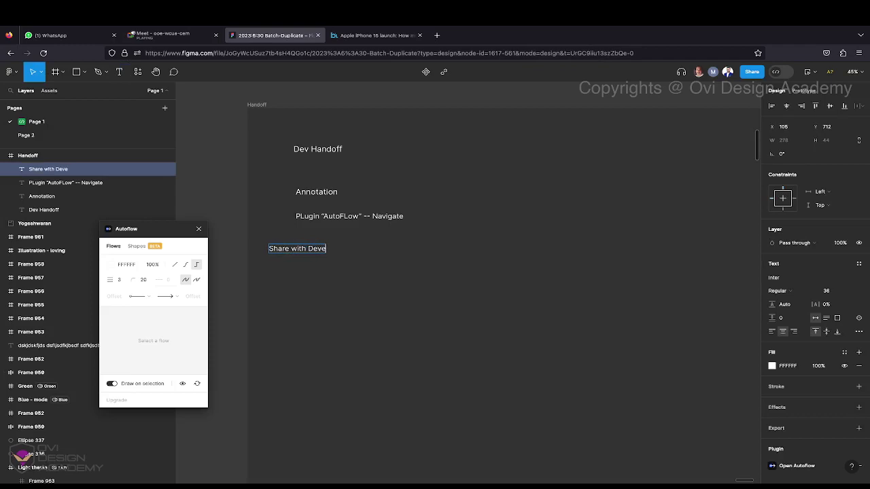
text(oper -)
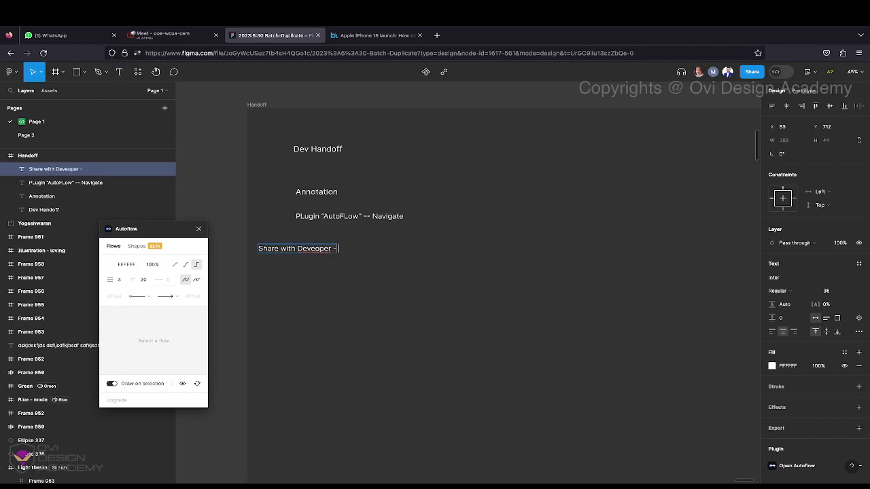
text( with)
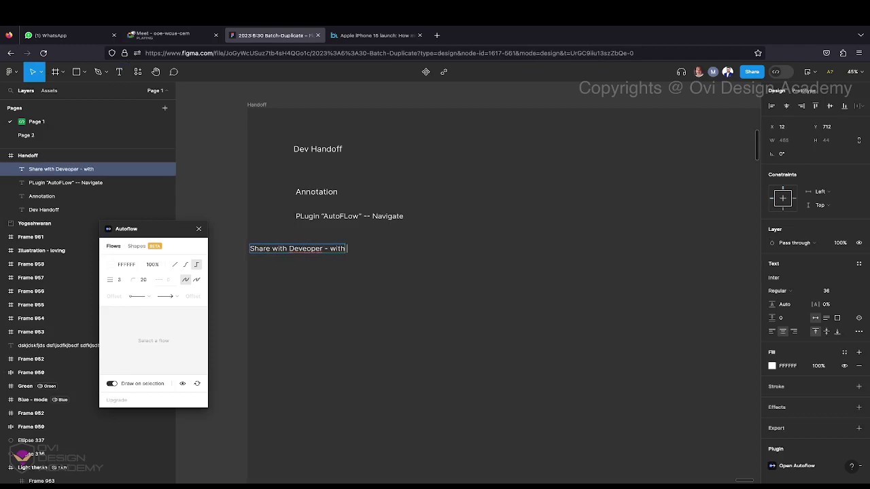
text( "View Only)
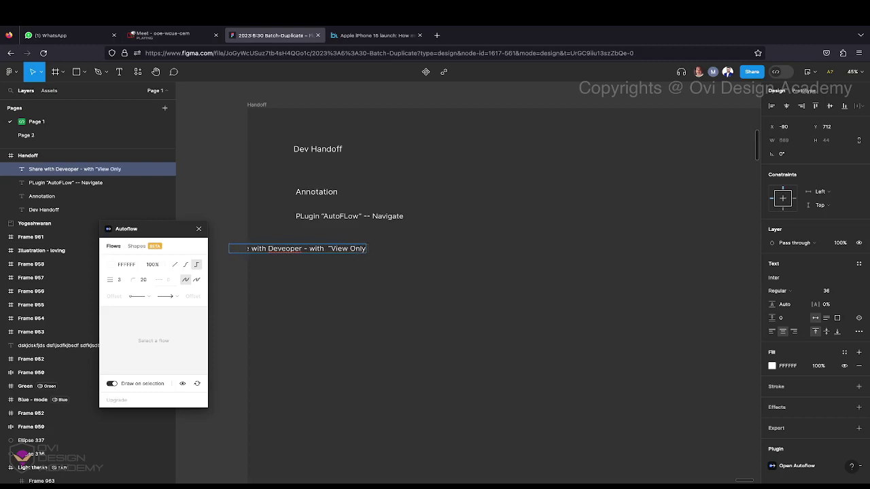
text( ")
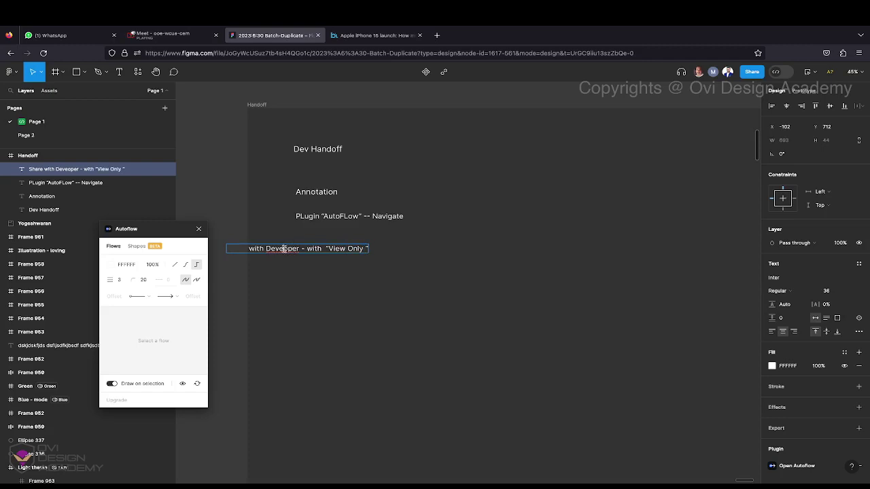
click(284, 248)
text(l)
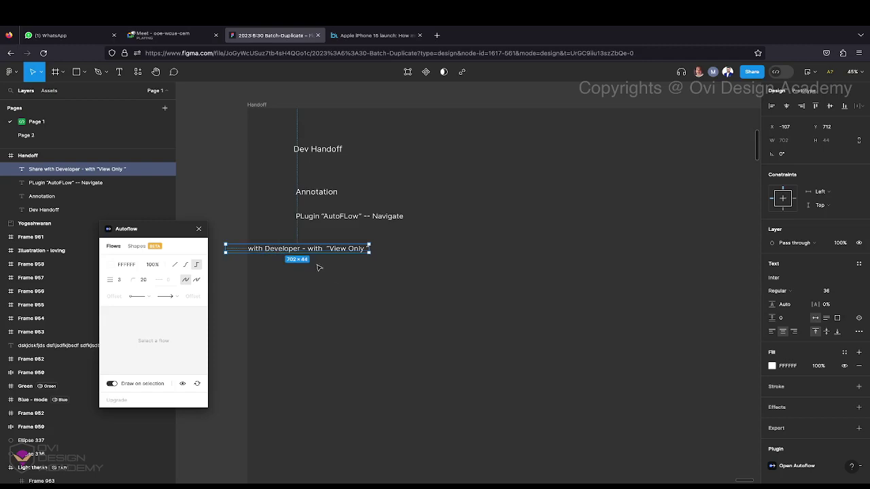
- Move the Share with Developer line directly beneath the plugin line, roughly aligned with the left edge of the other notes
drag(307, 253, 380, 242)
click(383, 288)
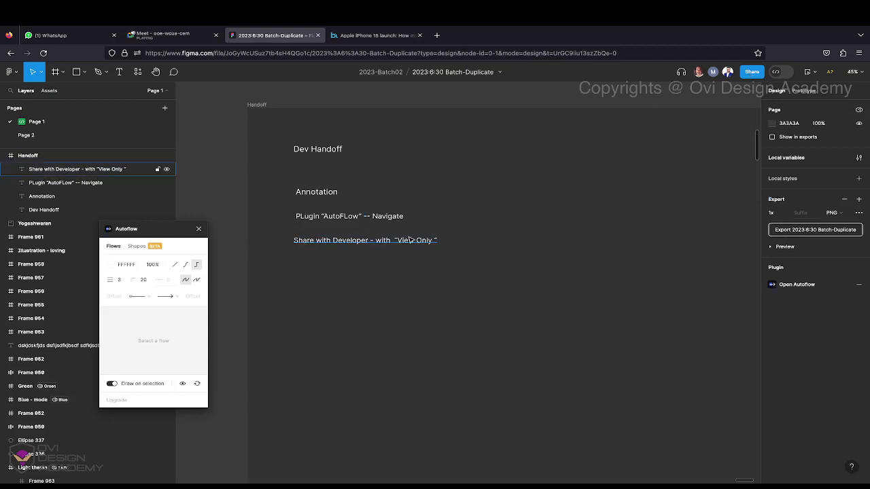
click(393, 246)
click(313, 284)
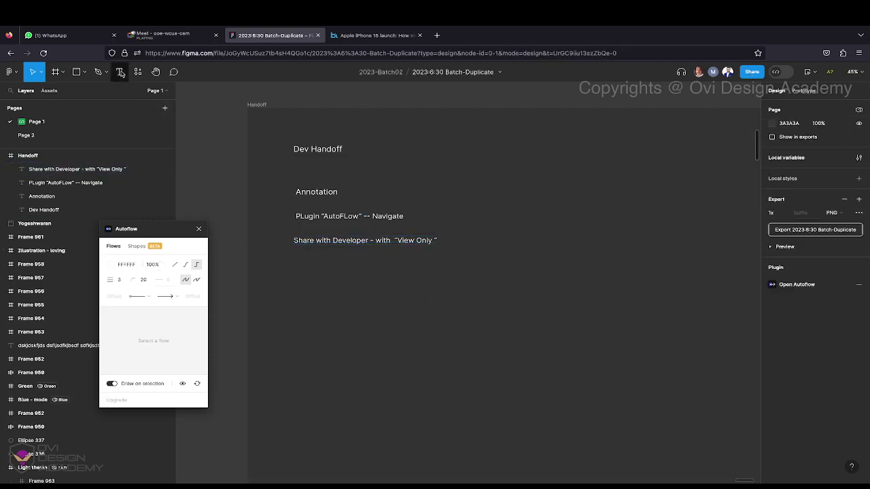
- Add a text line below the Share with Developer line reading Share them the design system / Design guide line document
click(119, 71)
click(295, 275)
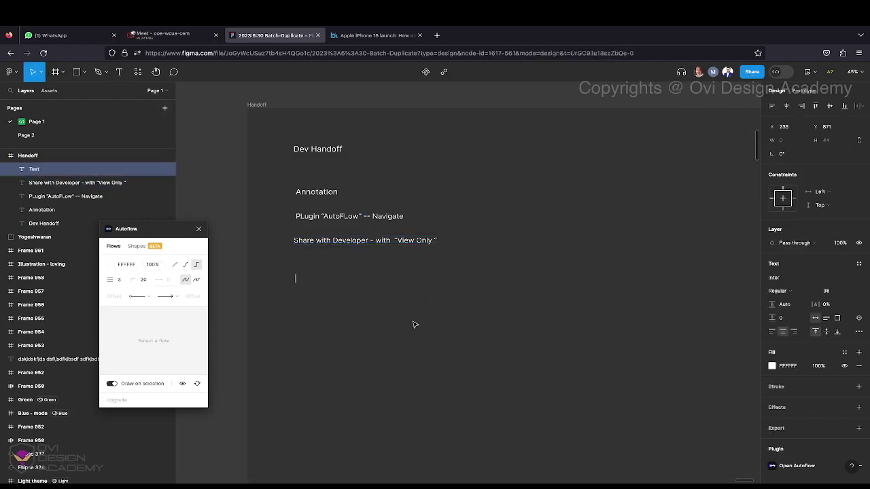
text(Share them)
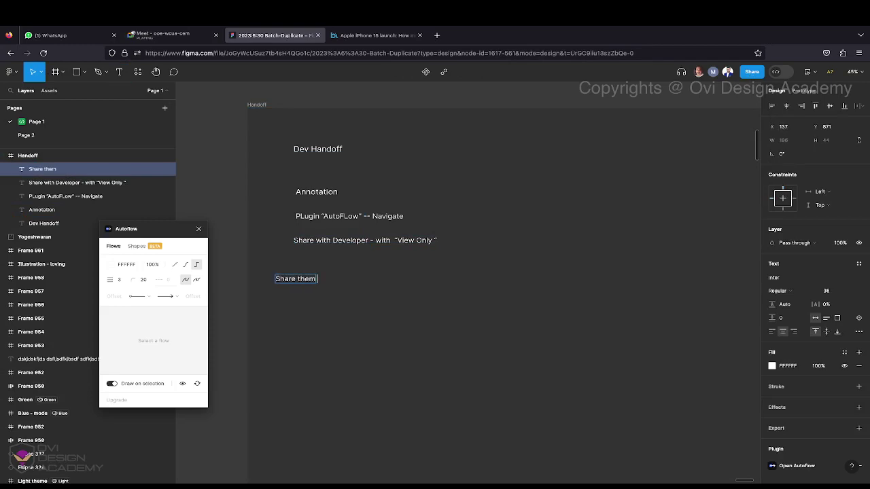
text( the design)
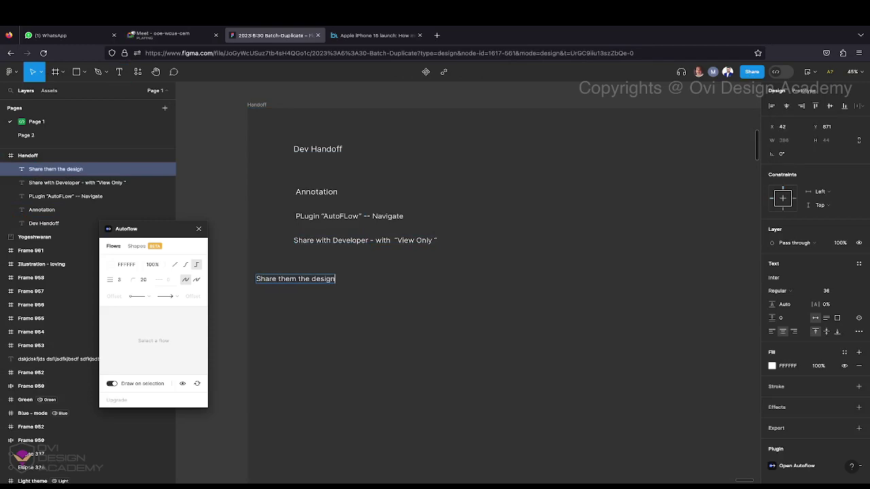
text( system)
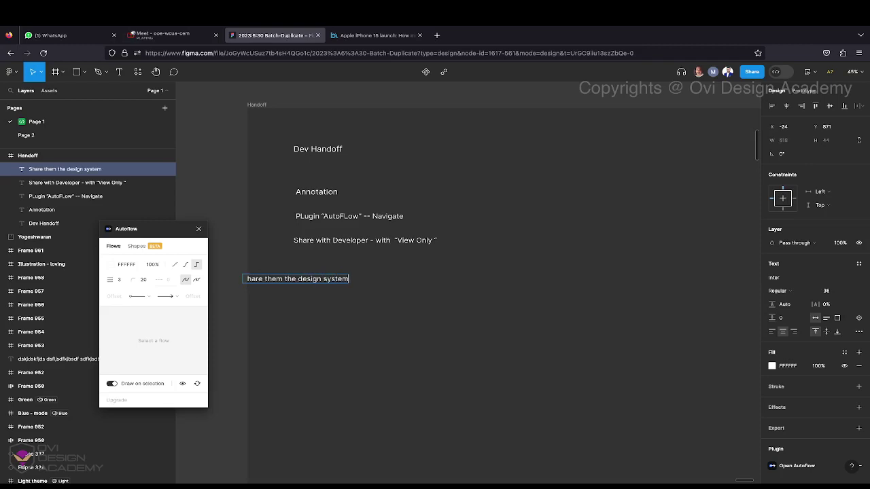
text( /)
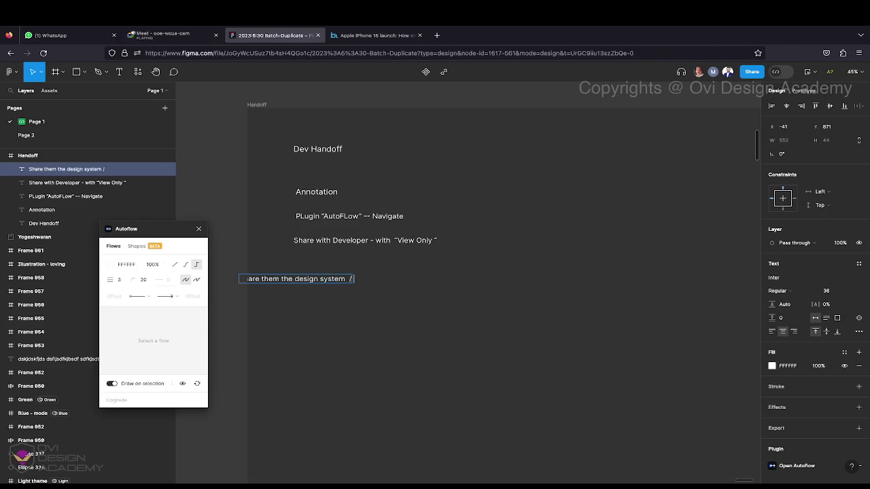
text( Design gu)
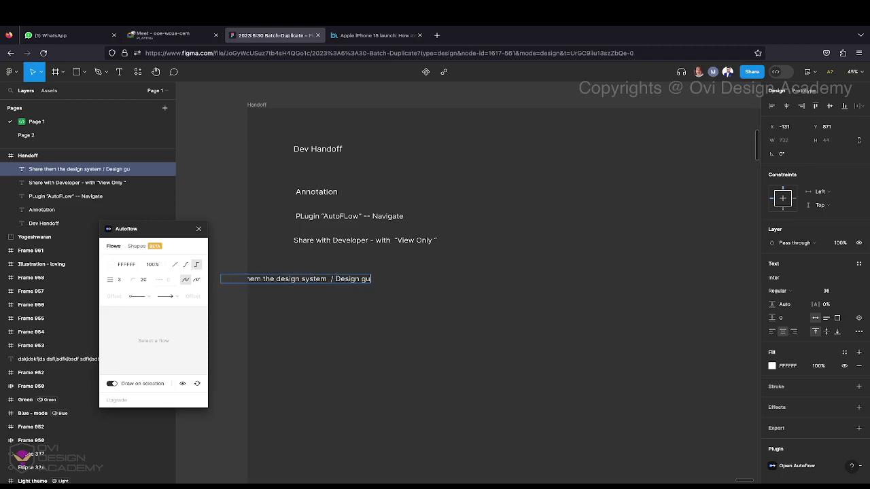
text(ide line)
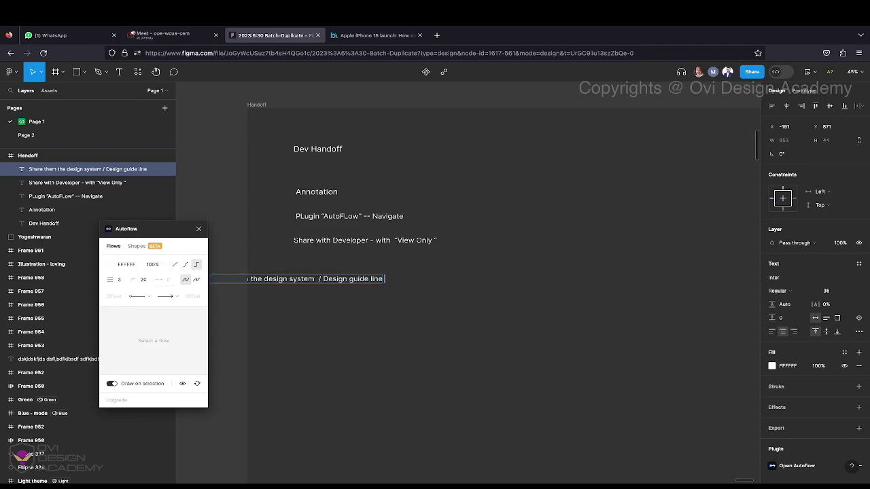
text( document)
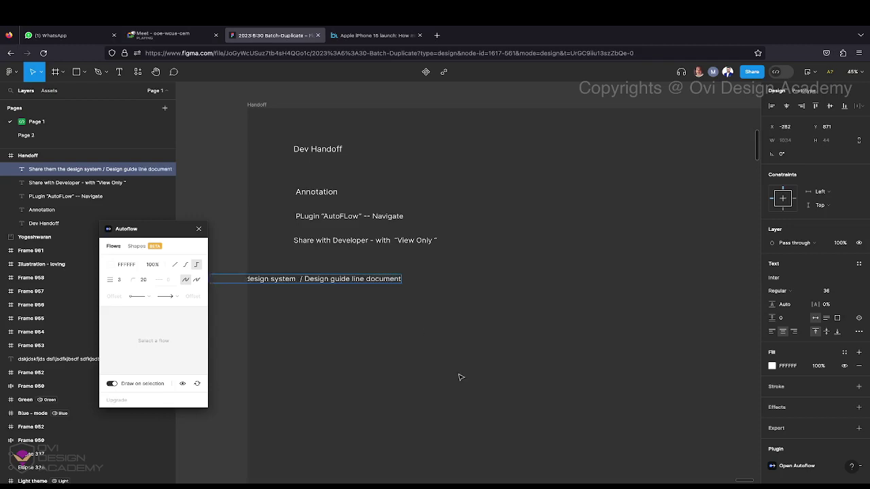
- Move the design system line directly under the Share with Developer line, aligned with its left edge
key(Escape)
drag(359, 280, 462, 267)
click(466, 320)
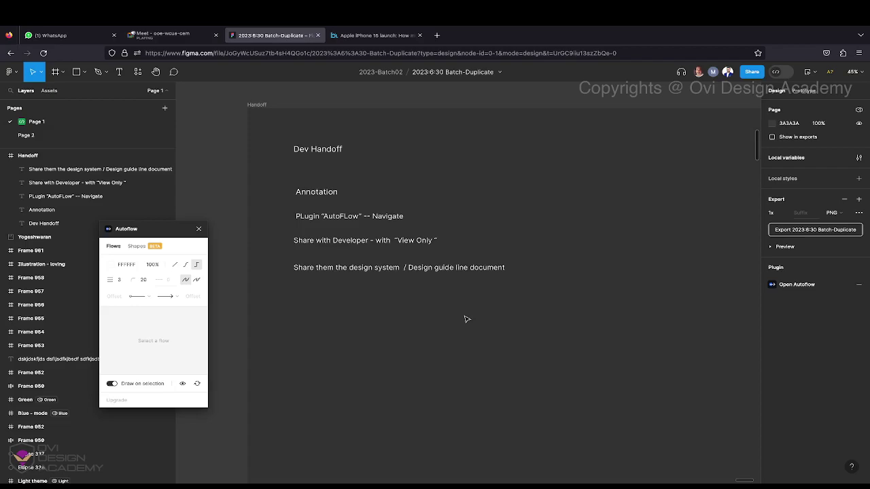
- Examine the H1 to H6 and paragraph font sizes listed under Best Practise in the Typography section
scroll(489, 311, down, 6)
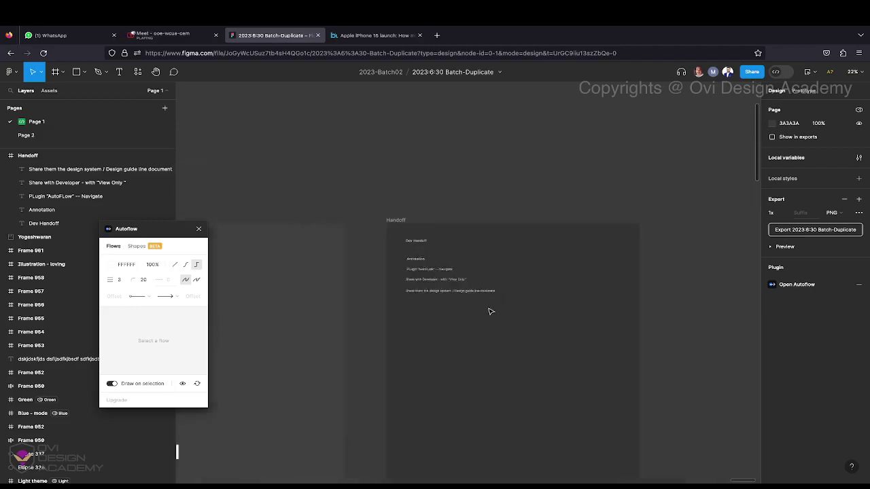
scroll(489, 312, down, 5)
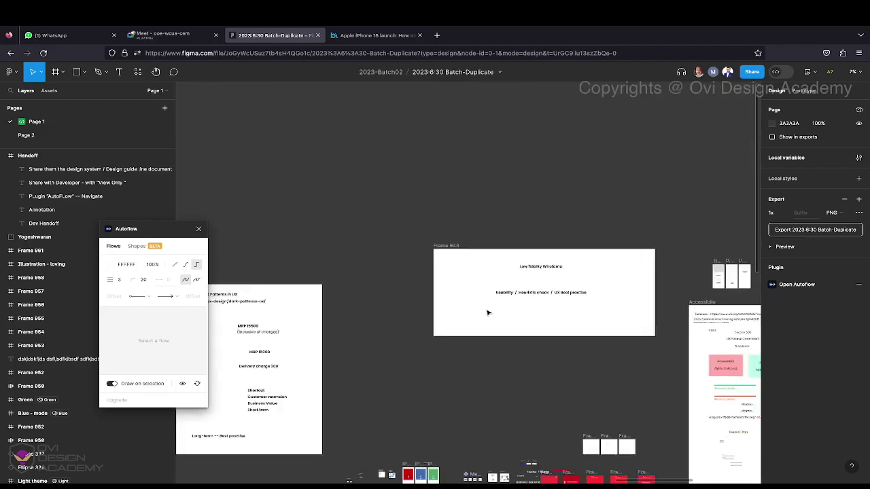
scroll(485, 313, up, 6)
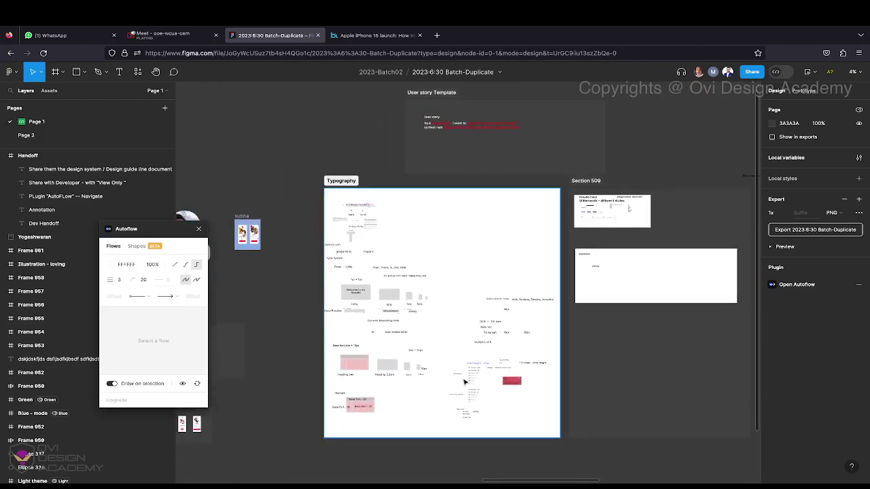
scroll(464, 382, up, 6)
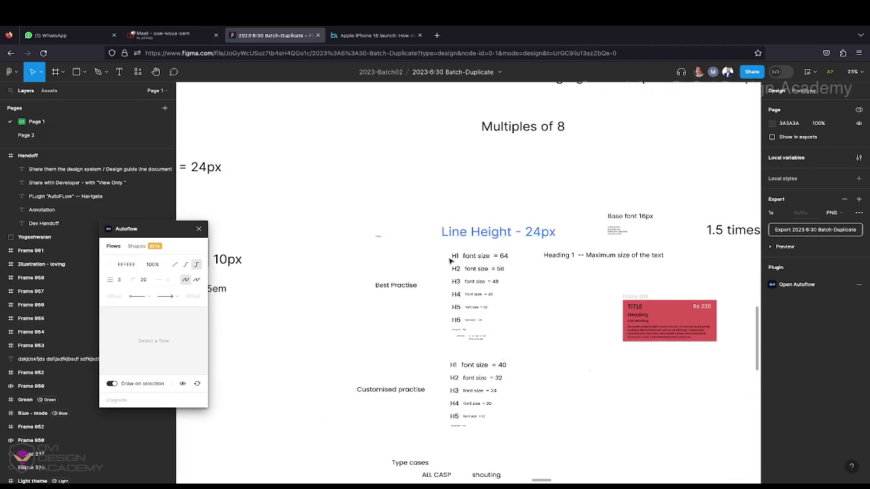
scroll(455, 262, up, 3)
click(534, 264)
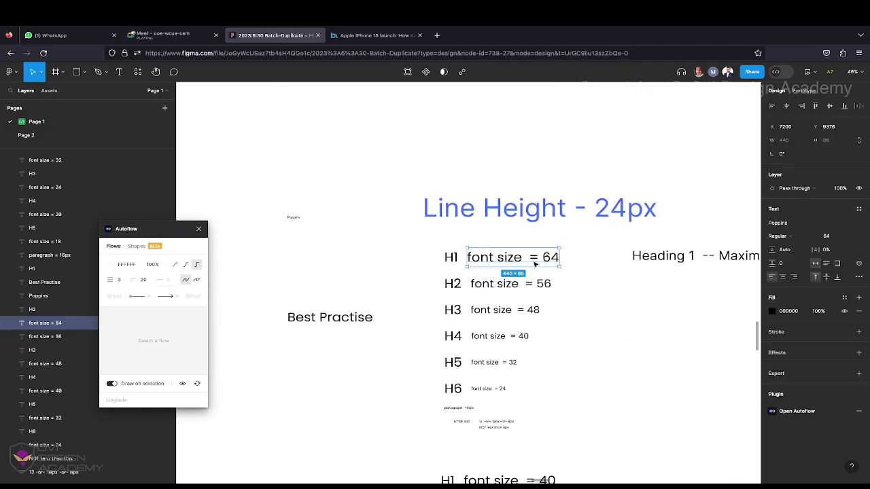
click(509, 316)
scroll(537, 408, down, 2)
scroll(538, 412, down, 2)
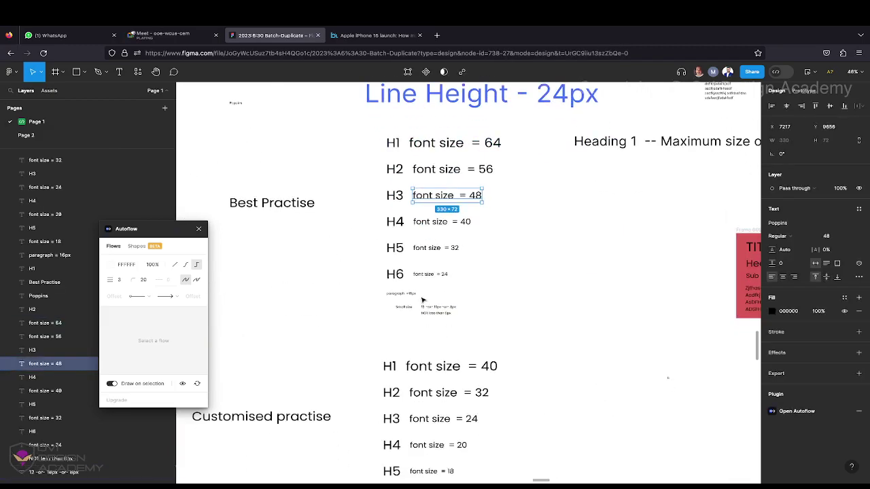
click(423, 298)
scroll(427, 295, left, 4)
scroll(495, 260, down, 5)
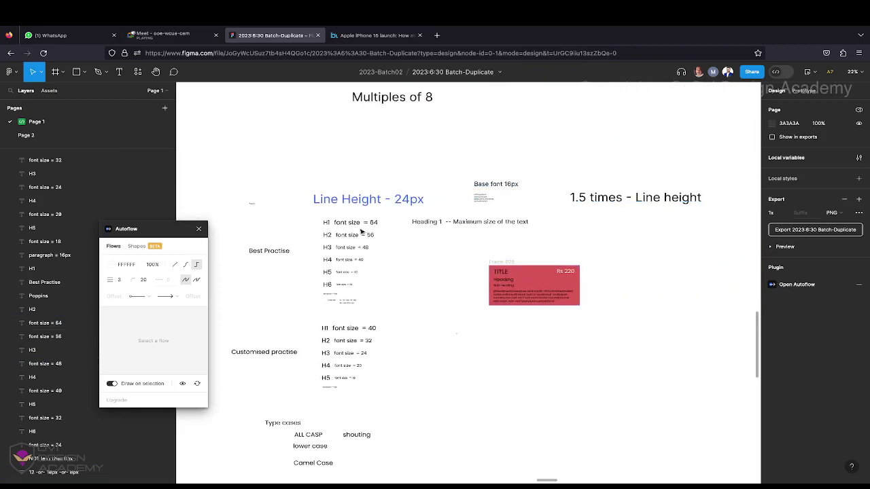
- Review the base font and Root em examples in the Typography section, and return to the notes in the Handoff frame
scroll(350, 221, left, 2)
scroll(350, 221, down, 10)
scroll(349, 222, right, 3)
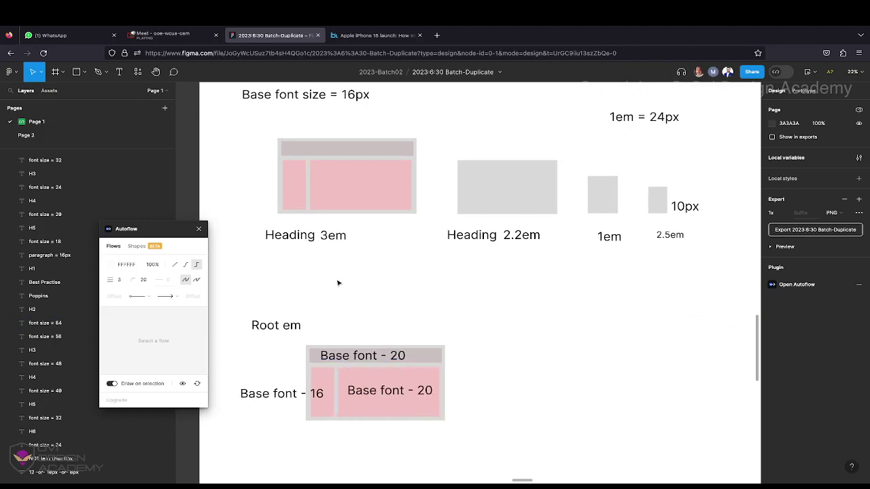
click(502, 285)
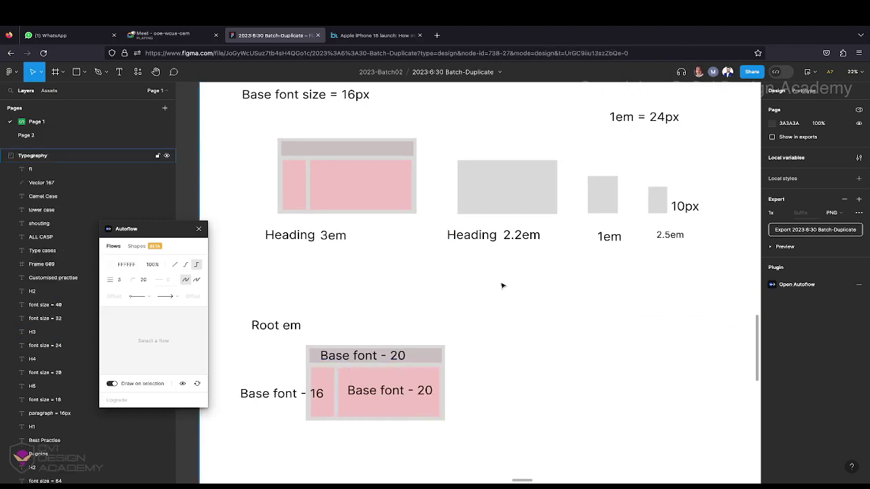
scroll(521, 289, down, 5)
scroll(514, 291, right, 5)
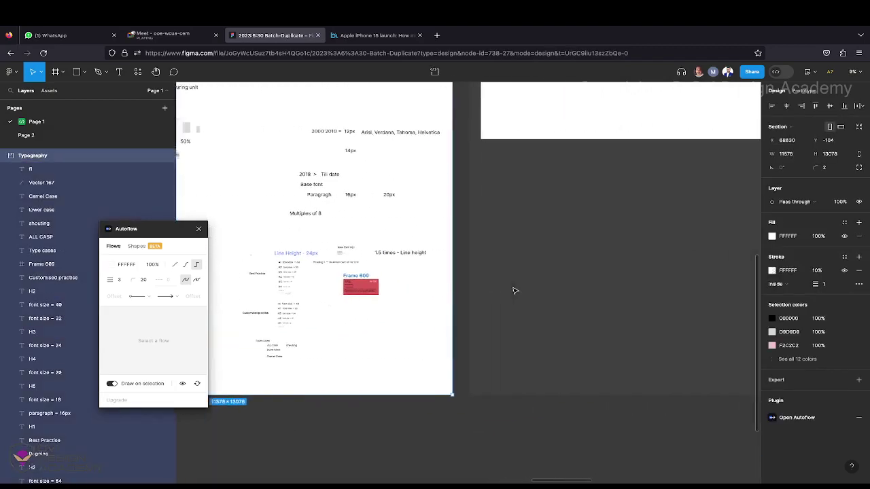
scroll(514, 290, down, 5)
scroll(514, 290, up, 3)
scroll(514, 289, down, 3)
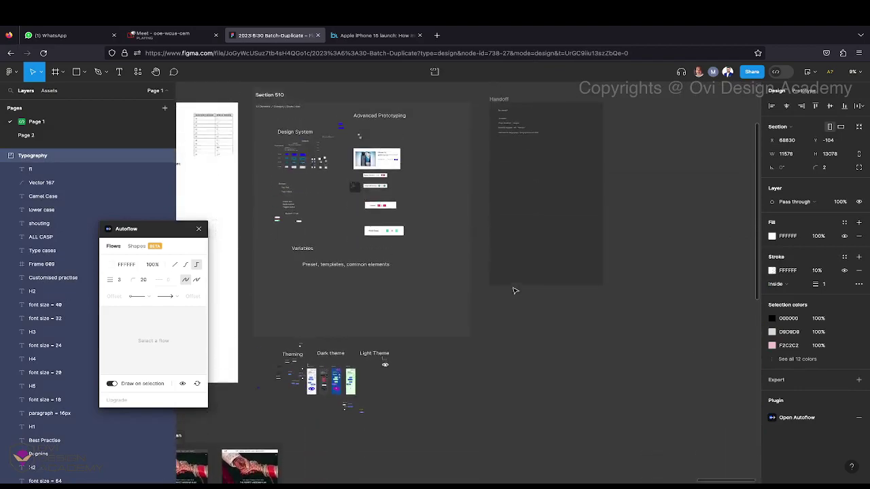
scroll(513, 272, up, 3)
scroll(537, 210, up, 5)
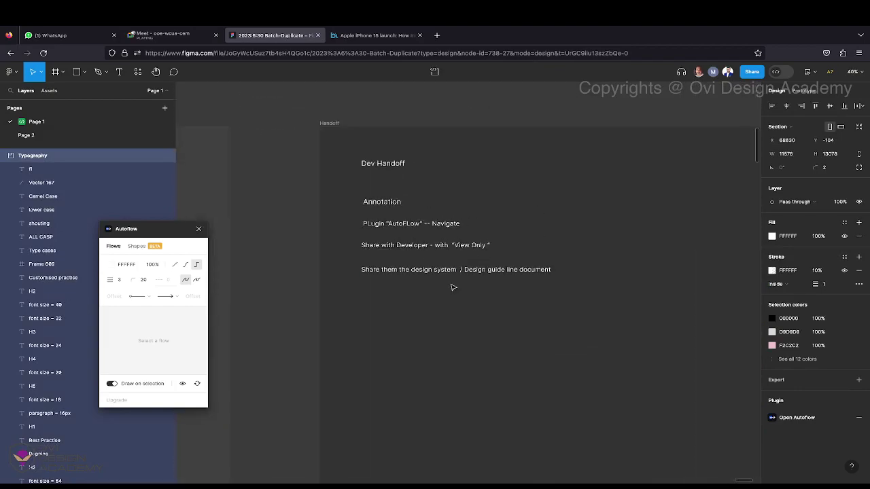
- Reword the start of the design system line to Share developer the design system
click(475, 270)
click(479, 343)
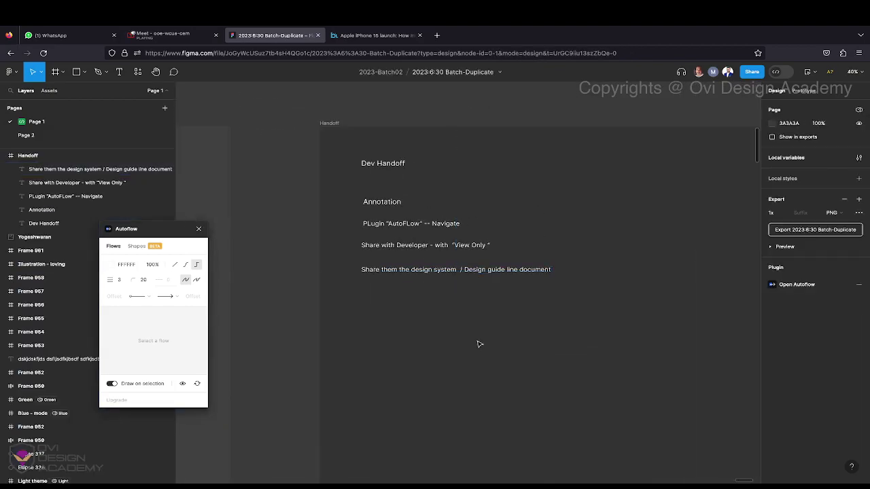
click(393, 271)
click(397, 270)
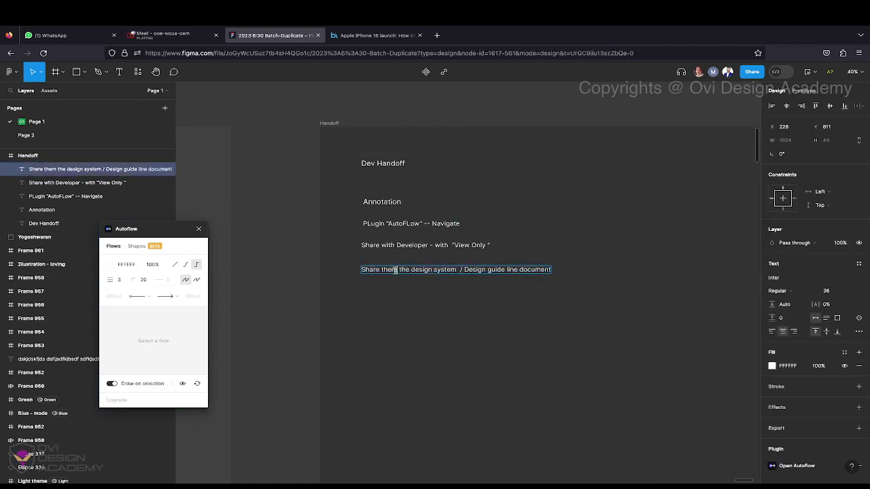
key(BackSpace)
text(develop)
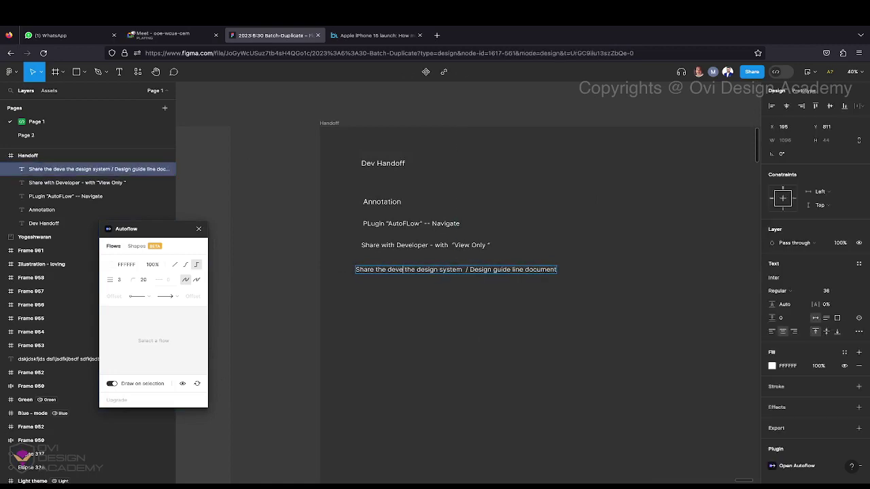
text(er)
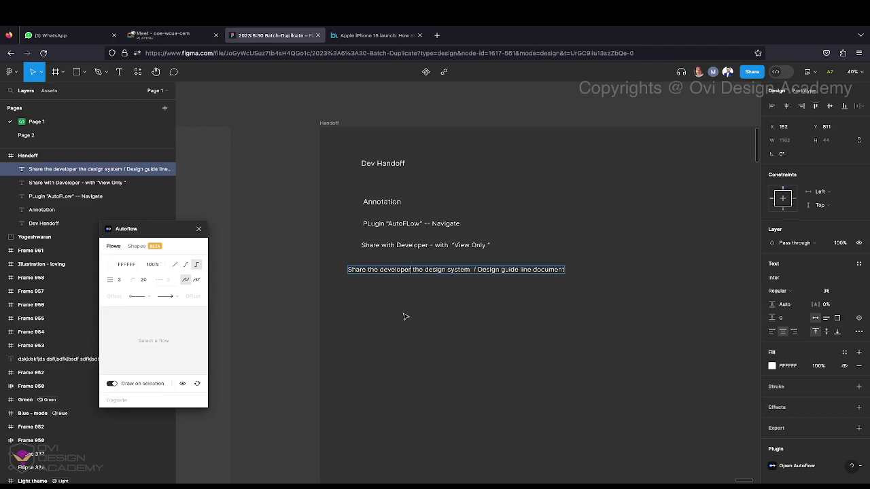
click(379, 270)
key(BackSpace)
key(BackSpace)
key(BackSpace)
key(BackSpace)
key(Escape)
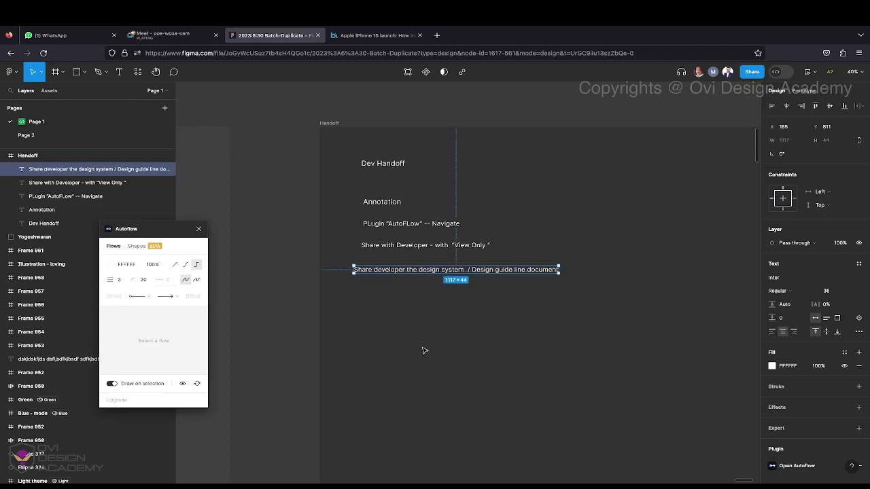
- Shift the design system line slightly up and inward to bring it closer to the notes above
click(443, 285)
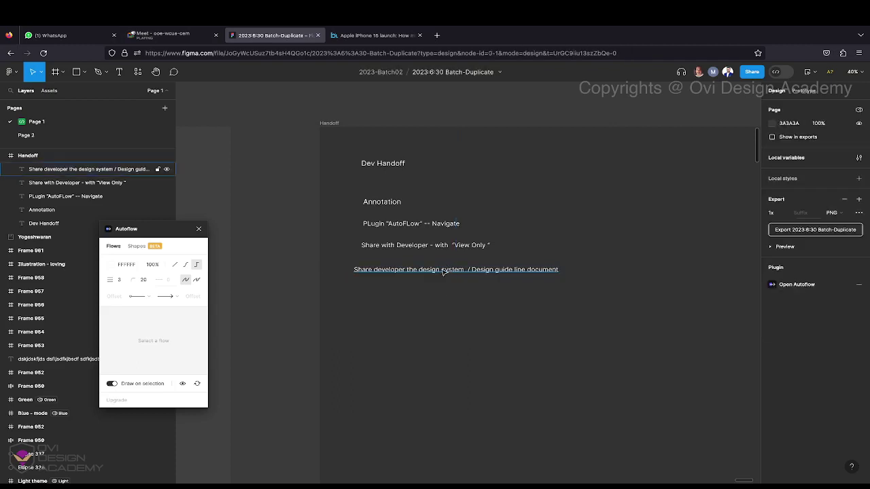
drag(443, 270, 446, 268)
click(467, 317)
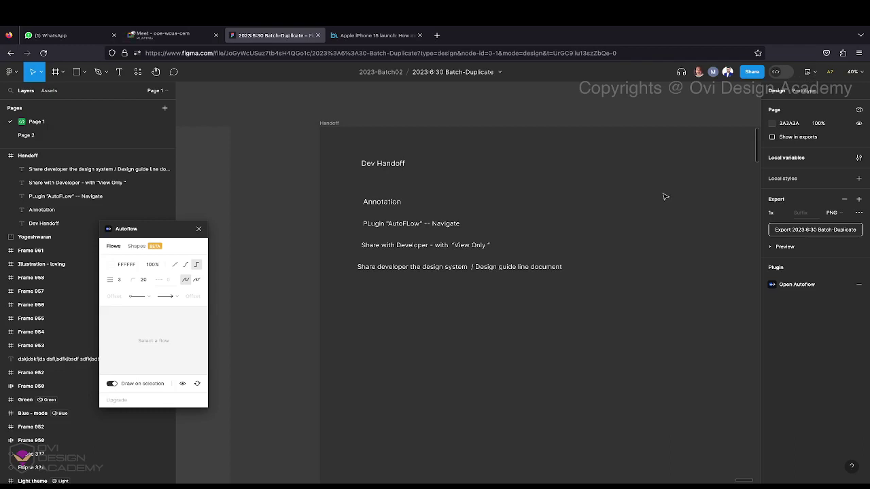
- Add a text line reading Guide them a walk through below the design system line in the Handoff frame
click(119, 72)
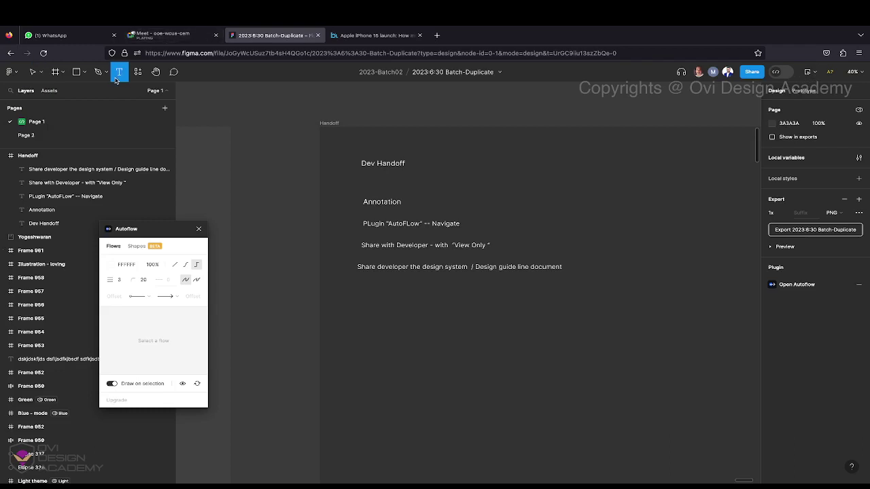
click(360, 294)
text(Guide t)
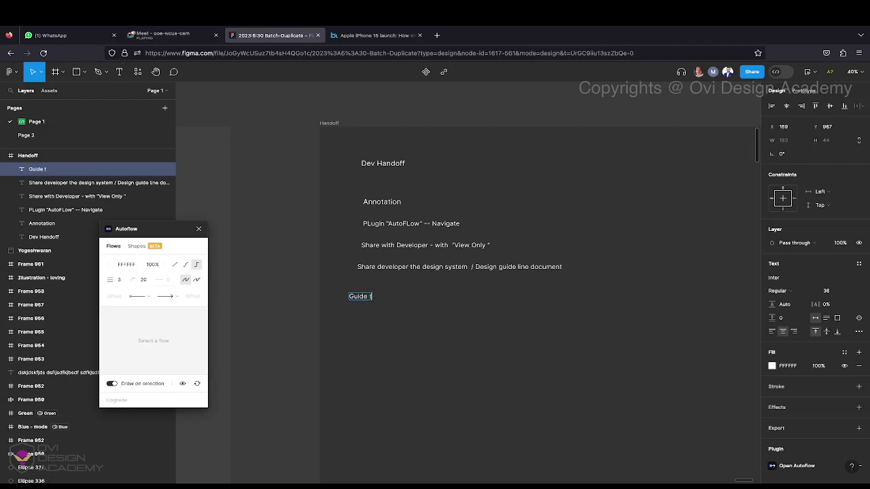
text(hem a walk through)
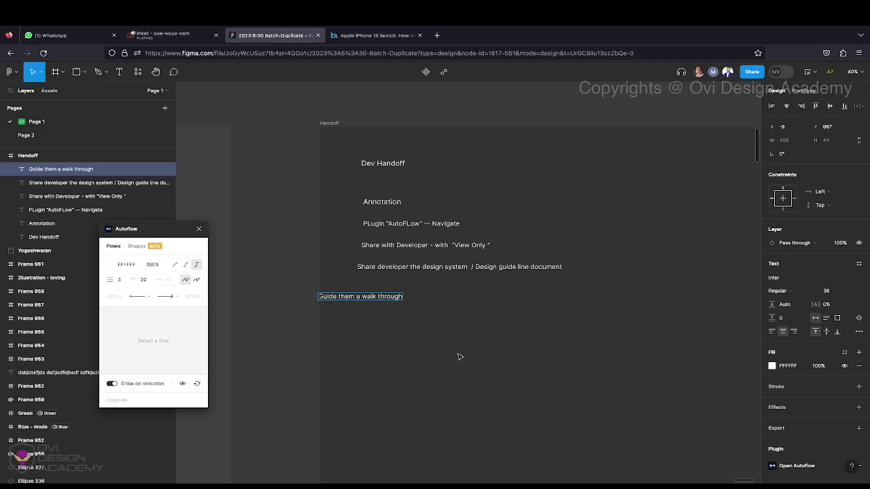
- Move the walk through line directly beneath the design system line, aligned with its left edge
key(Escape)
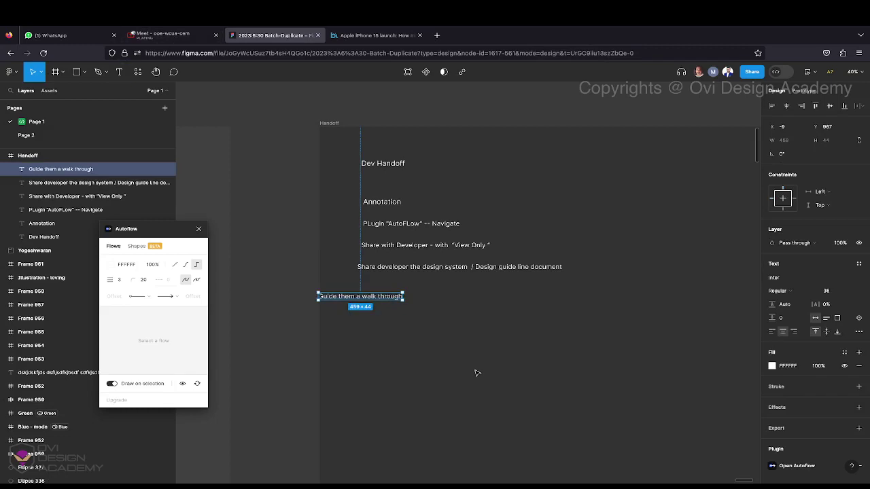
drag(386, 297, 416, 292)
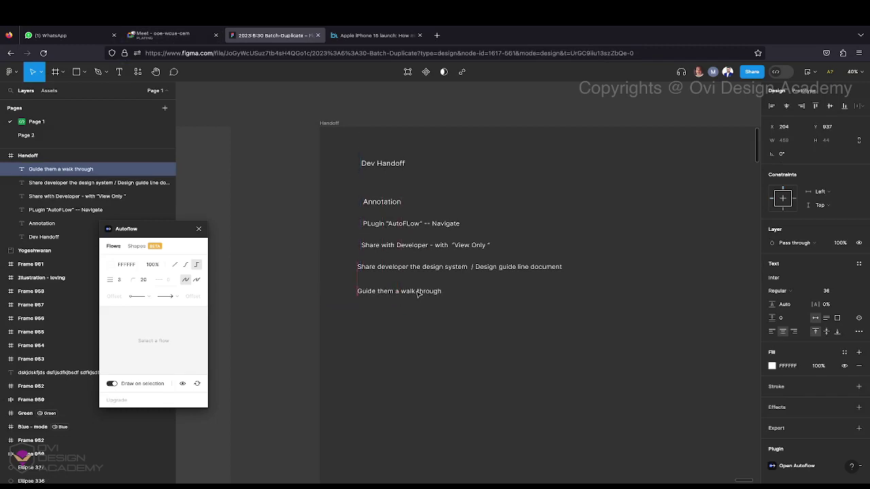
click(441, 319)
- Look over the page's design sections and review the developer handoff notes listed in the Handoff frame
scroll(442, 319, down, 3)
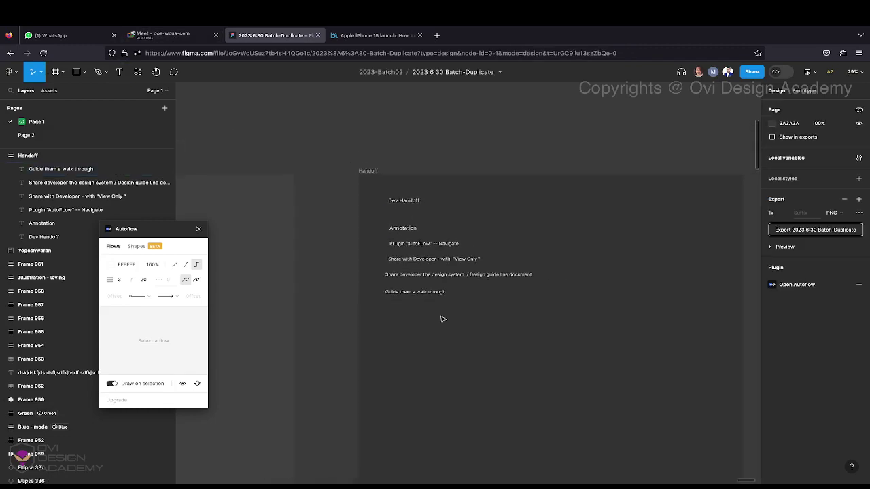
scroll(441, 318, up, 10)
scroll(441, 319, down, 3)
scroll(441, 318, left, 10)
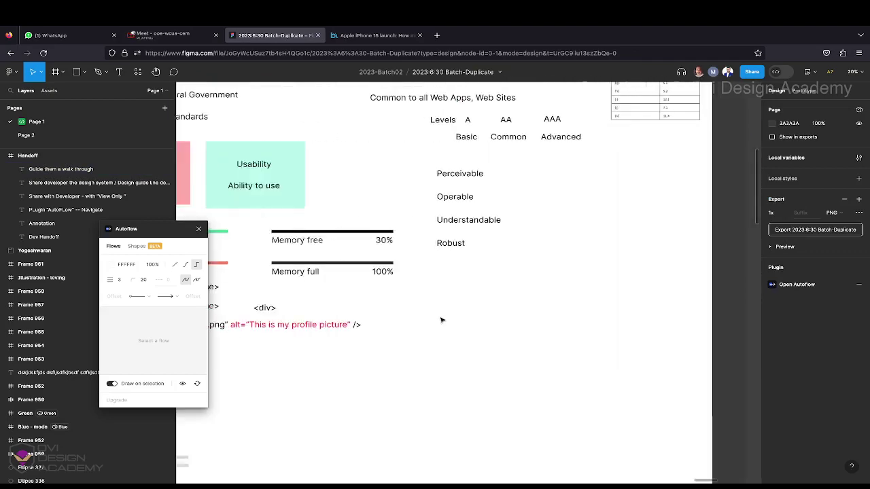
scroll(442, 319, down, 3)
scroll(440, 320, down, 2)
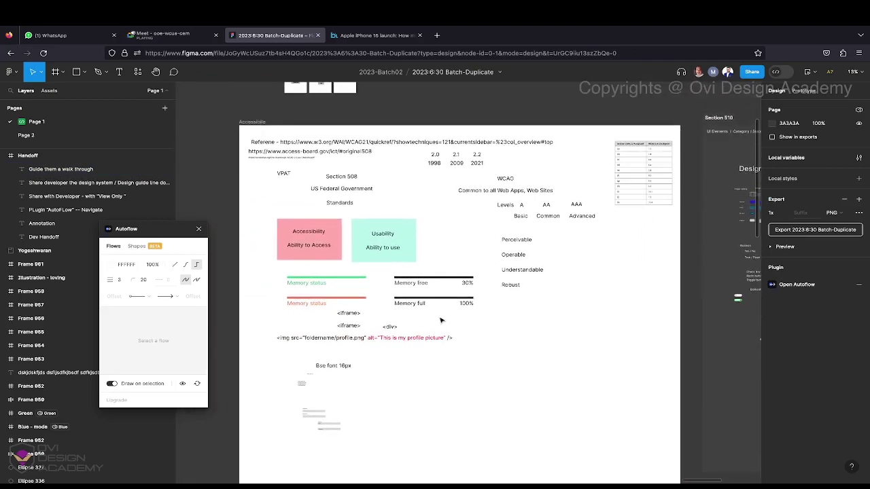
scroll(442, 320, left, 10)
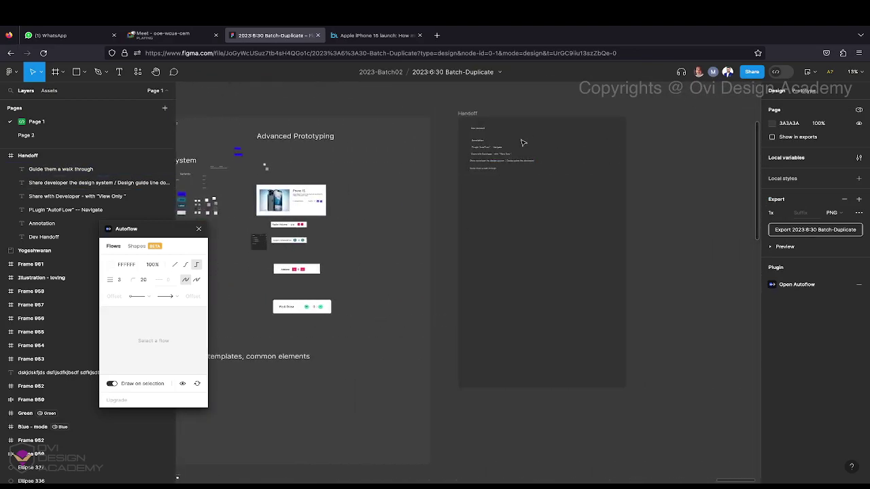
scroll(507, 149, up, 10)
scroll(507, 149, up, 2)
scroll(507, 150, right, 2)
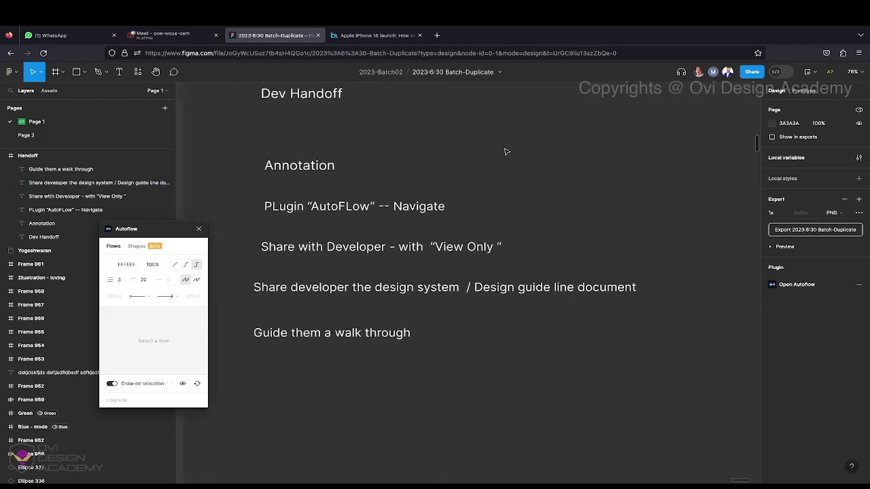
click(401, 214)
click(413, 267)
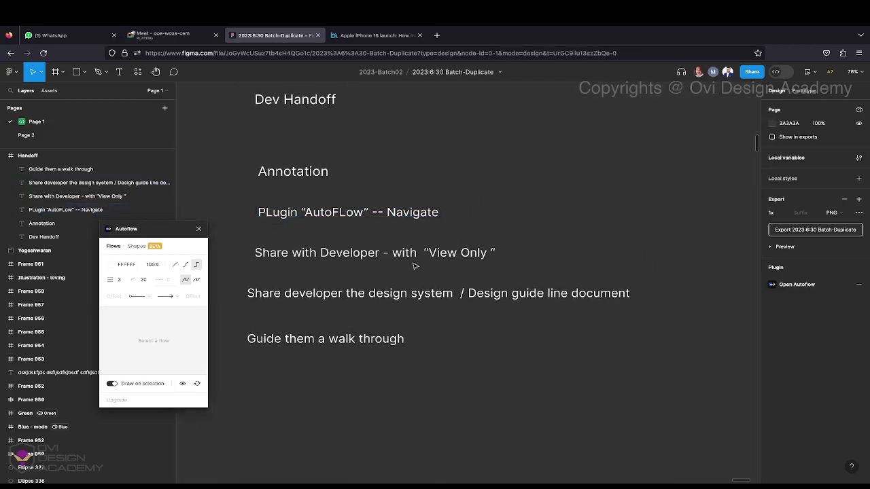
click(411, 298)
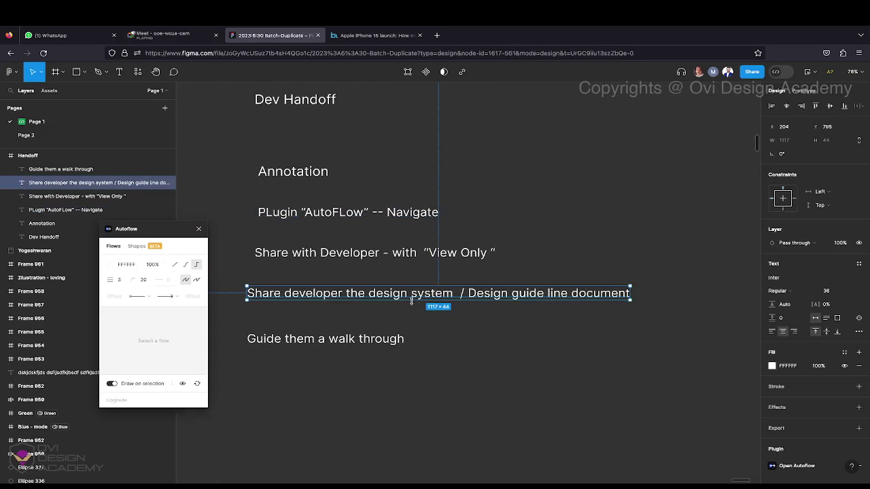
click(323, 174)
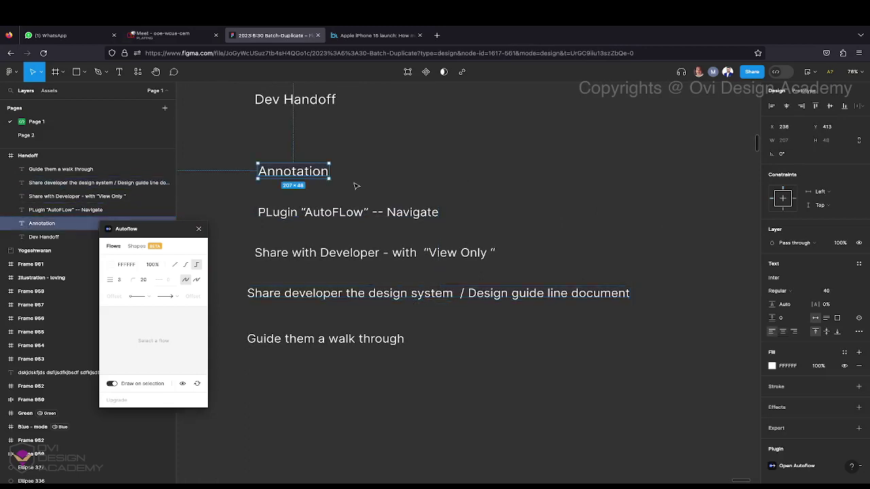
click(354, 184)
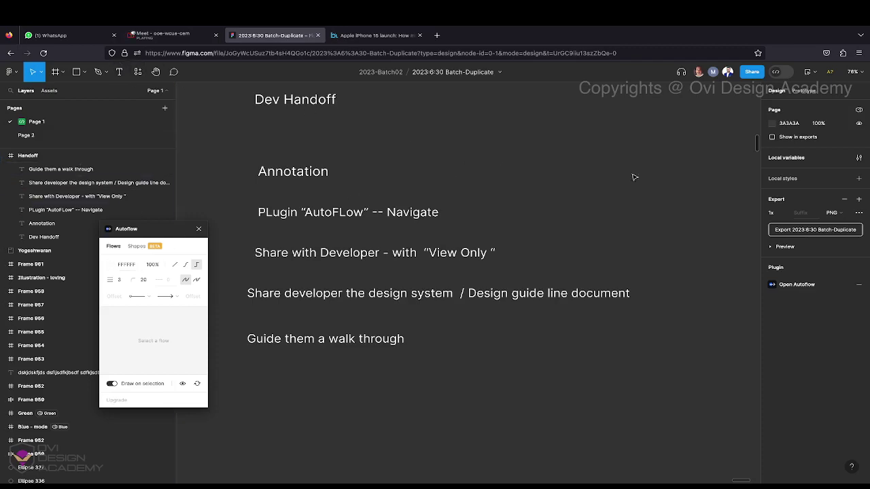
- Switch the file to Dev Mode and select the Phone 15 product card frame for inspection
click(776, 72)
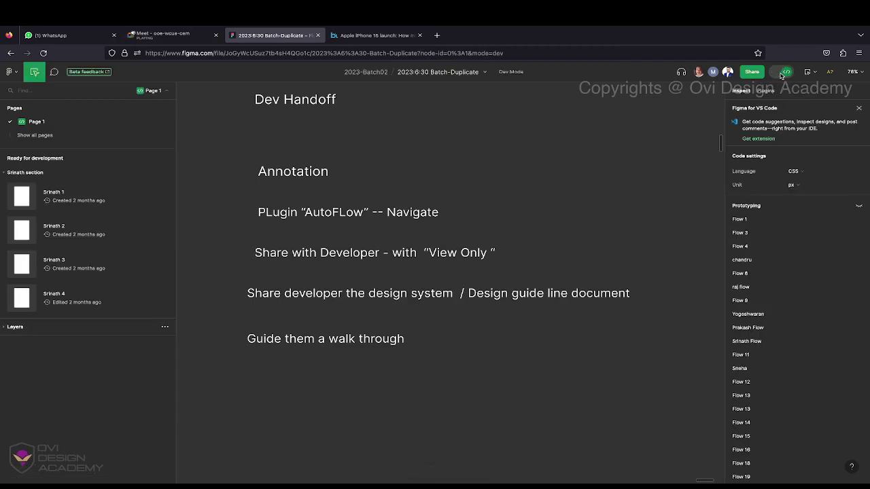
scroll(621, 221, down, 5)
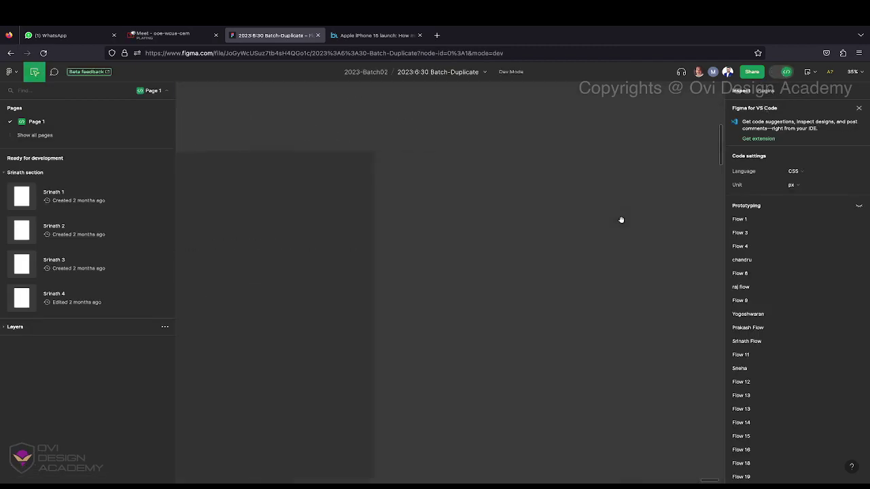
scroll(621, 219, up, 5)
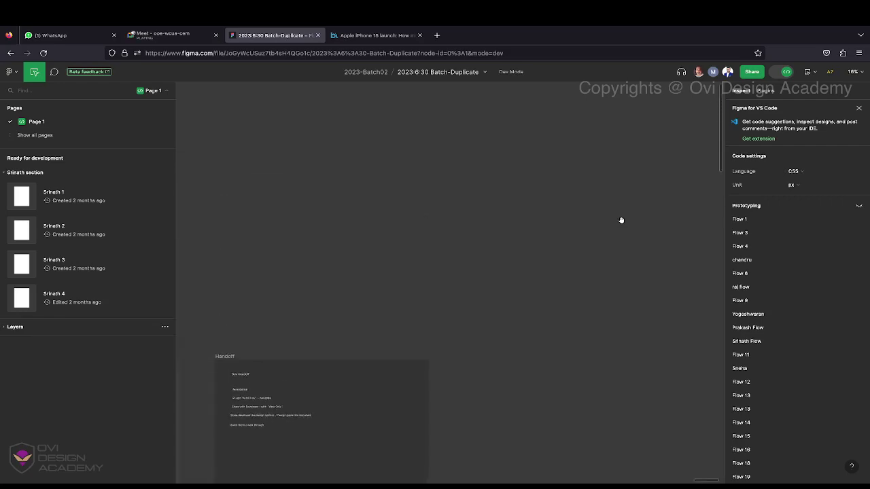
scroll(574, 244, left, 10)
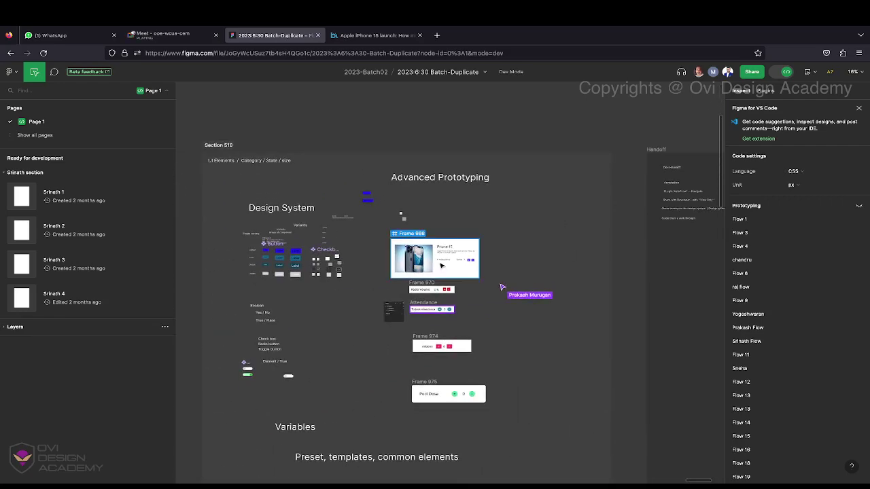
click(441, 266)
key(shift+2)
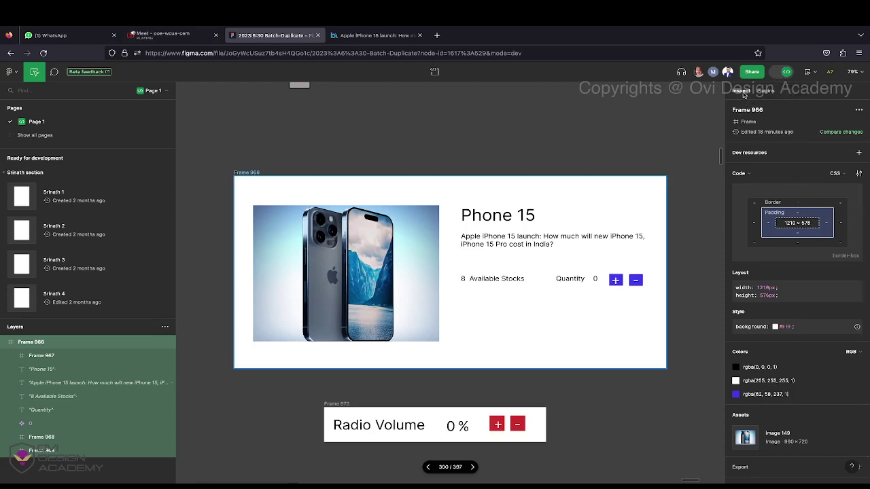
- Inspect the product description text and the Phone 15 heading, highlighting the heading's full typography CSS
click(563, 241)
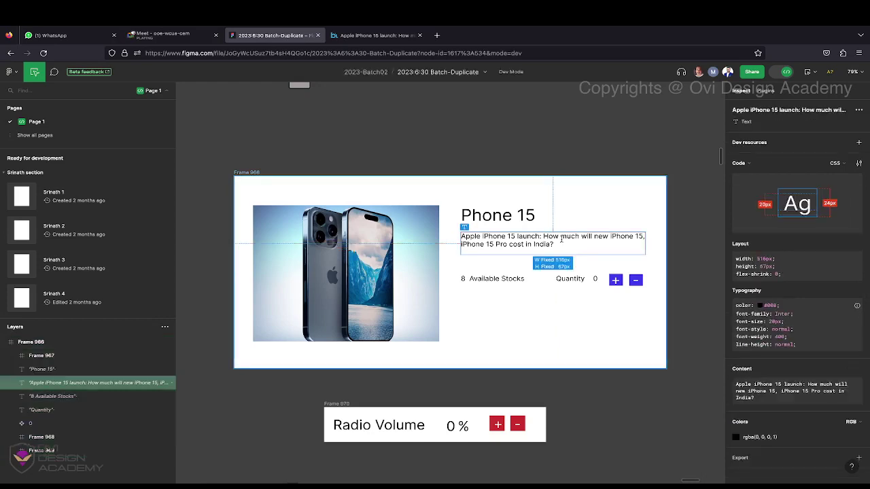
click(501, 216)
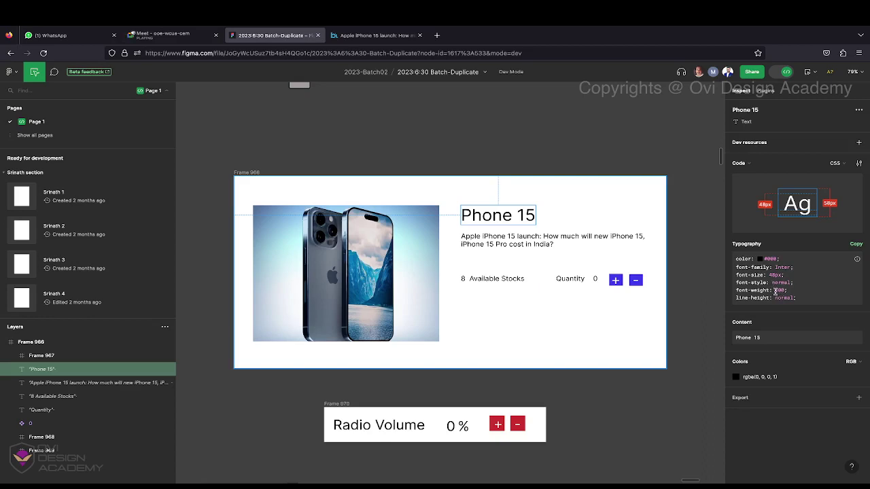
double_click(774, 290)
drag(735, 258, 808, 300)
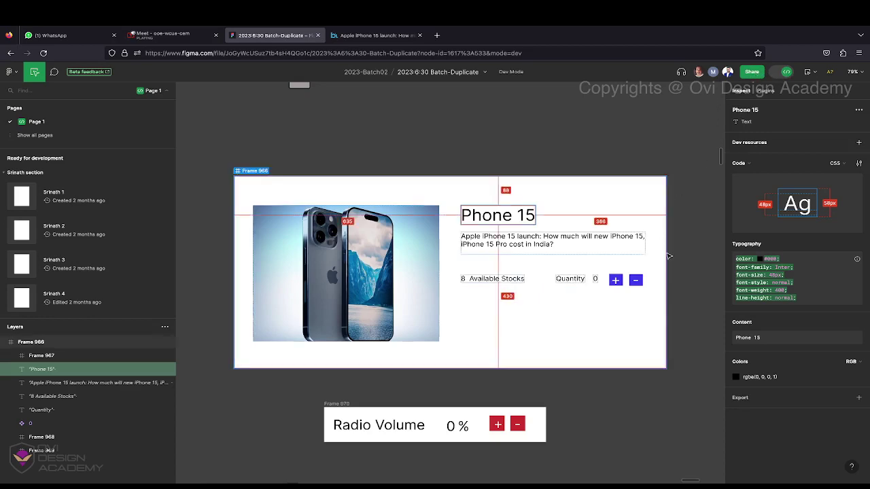
- Inspect the phone image's dimensions and copy its background style CSS
click(398, 269)
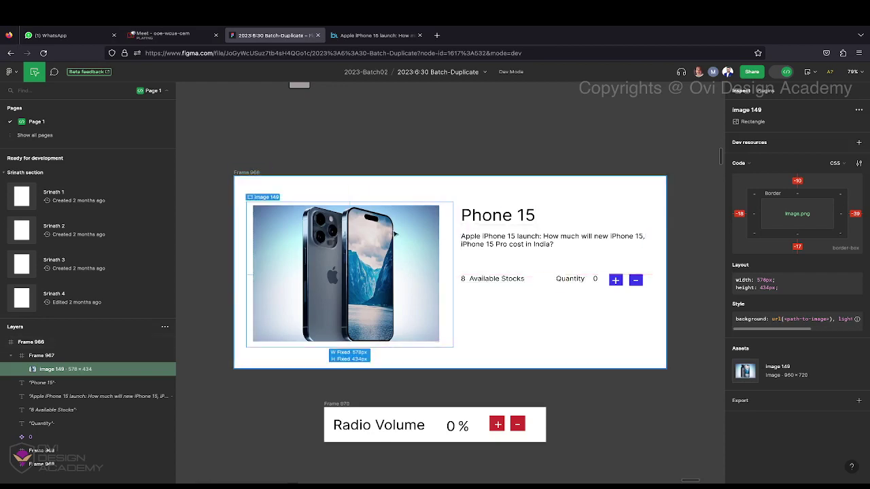
mouse_move(775, 288)
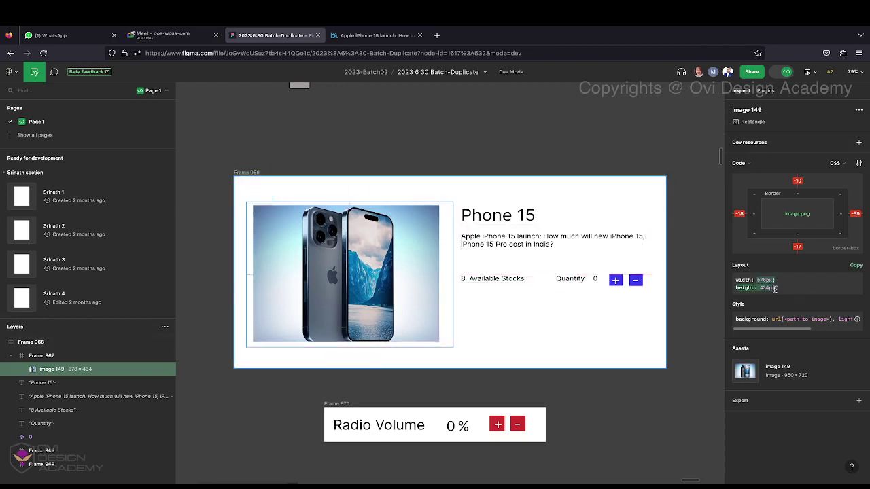
mouse_move(750, 318)
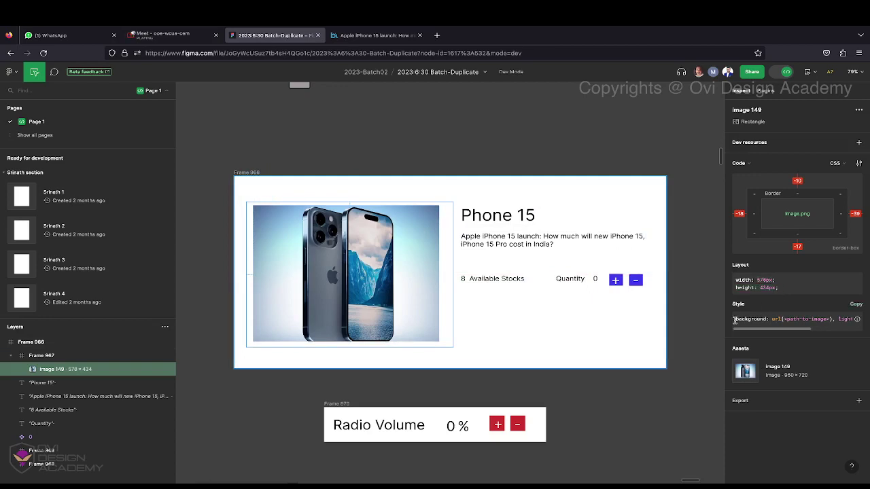
drag(734, 320, 858, 317)
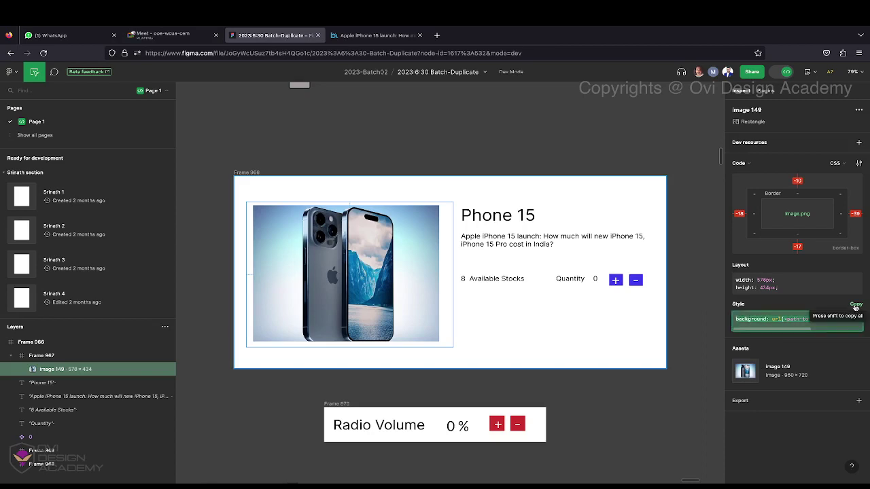
click(856, 307)
click(684, 282)
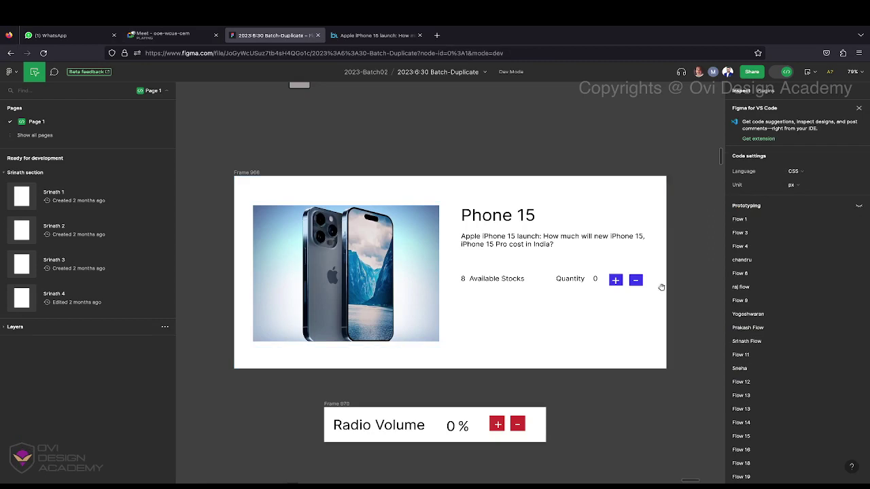
- Select the plus button's frame beside the Quantity value and copy its layout CSS
click(614, 279)
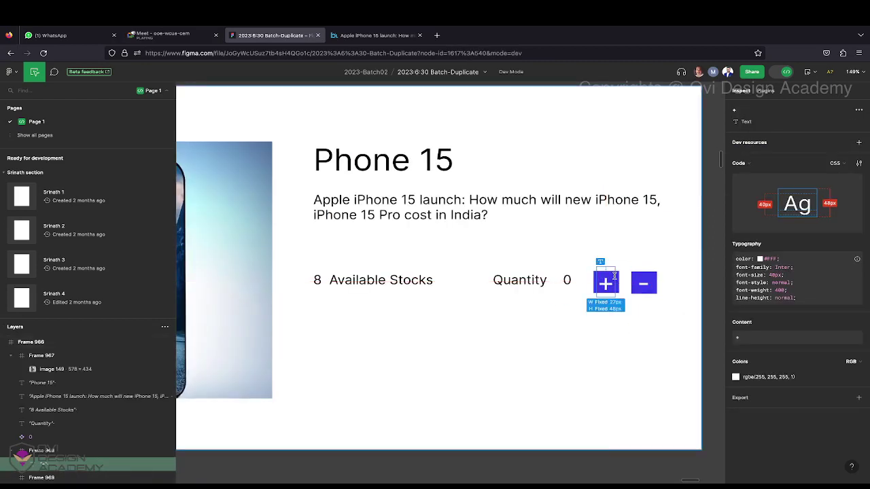
click(619, 281)
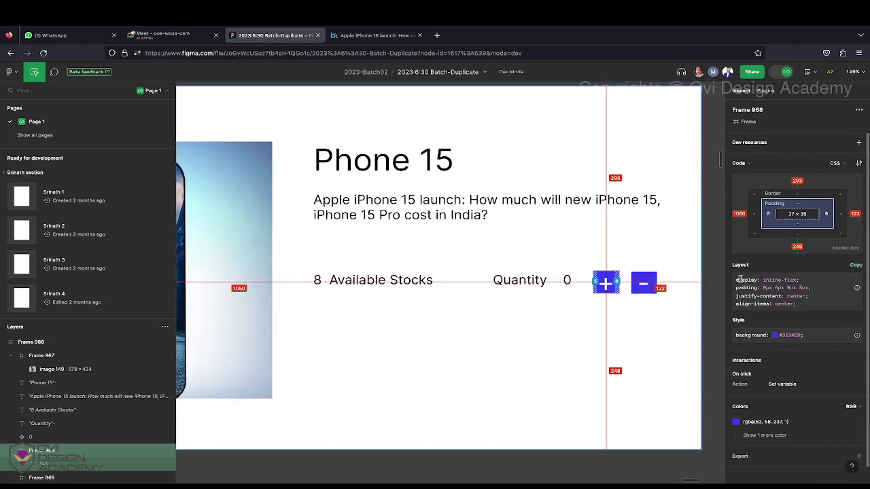
drag(735, 281, 810, 312)
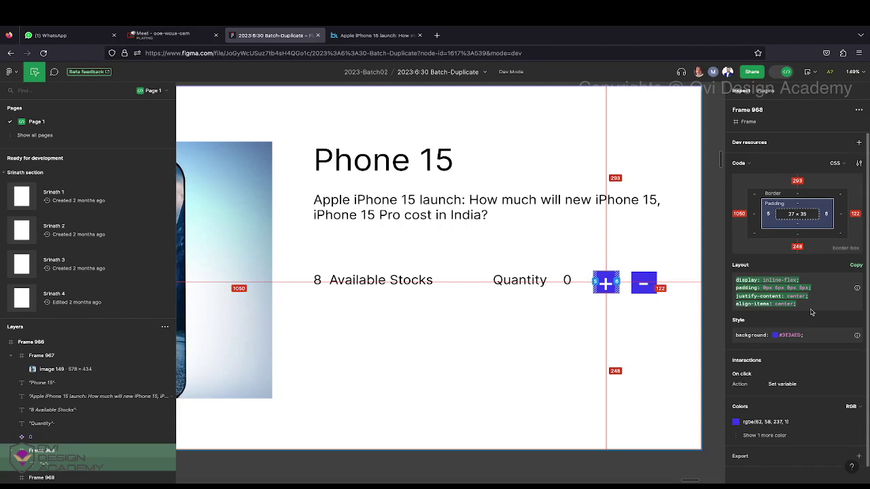
click(758, 281)
click(855, 266)
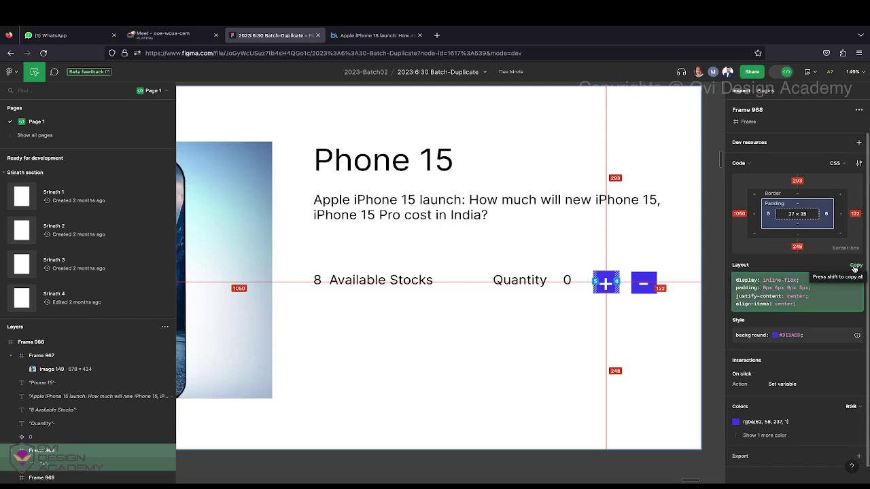
click(854, 268)
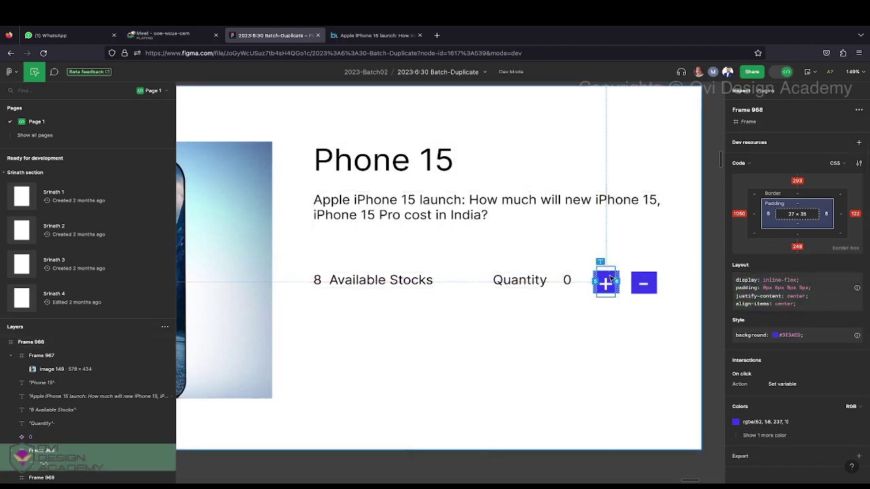
- Examine the plus and minus buttons' spacing, typography and background colour in the product card
scroll(625, 286, up, 5)
scroll(681, 369, right, 5)
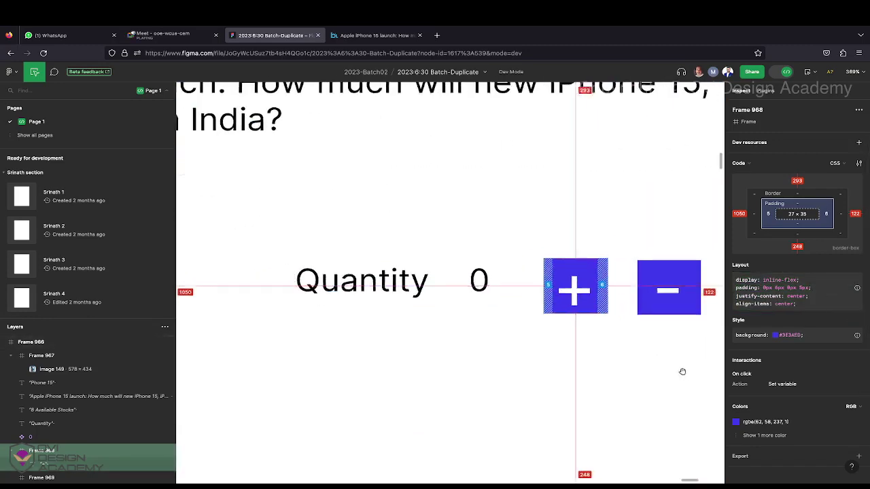
scroll(681, 369, down, 2)
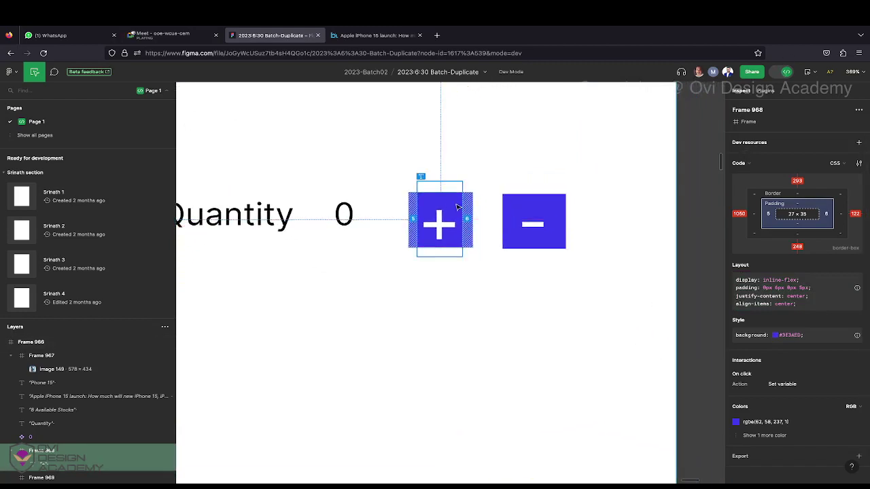
click(534, 209)
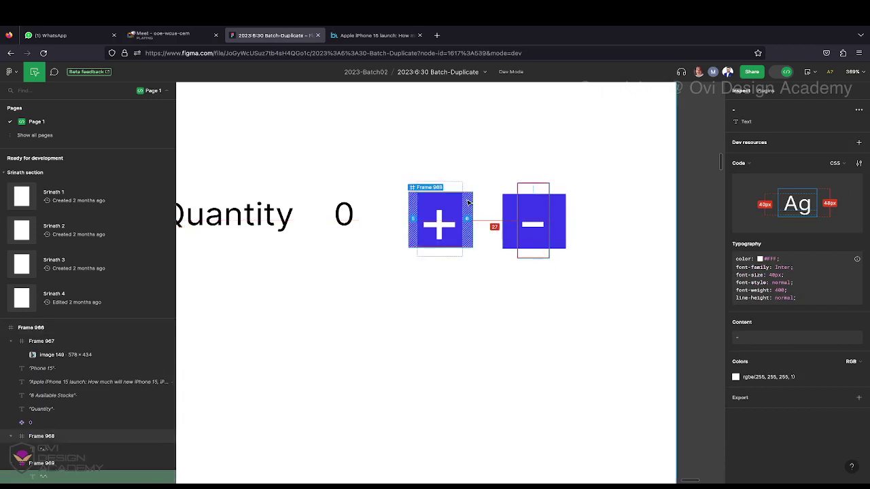
click(441, 220)
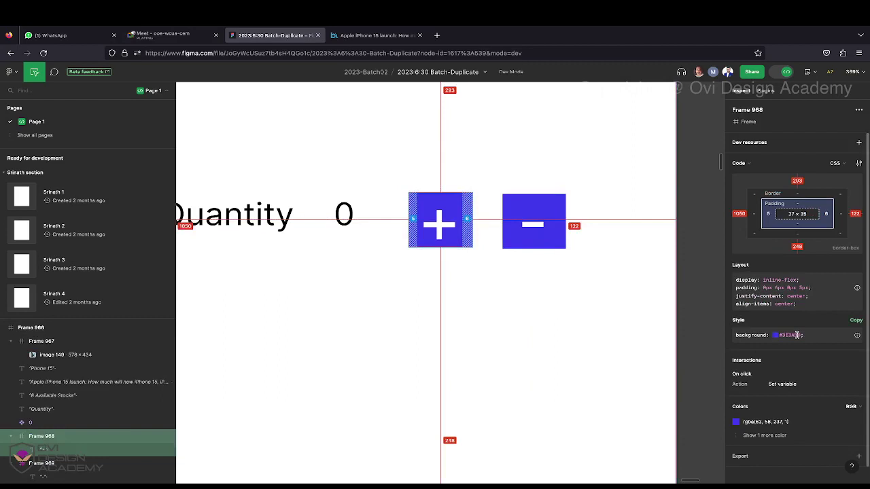
click(544, 390)
click(445, 207)
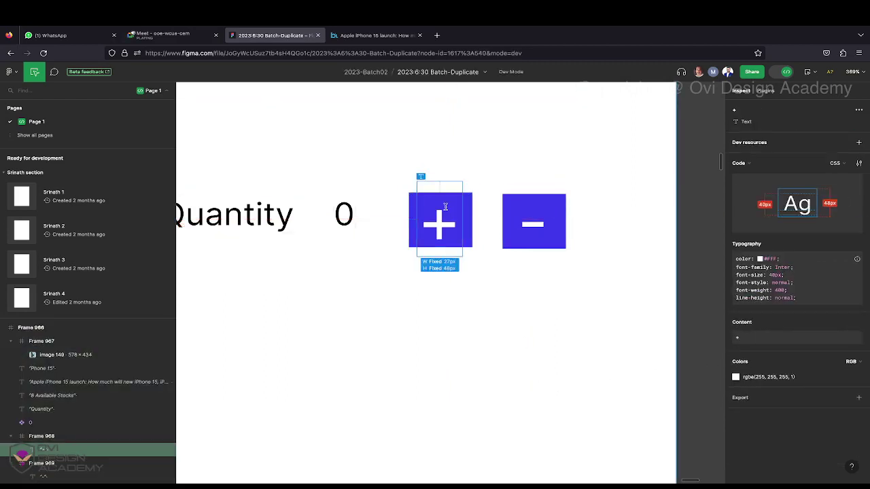
click(463, 212)
- Inspect the layout and style CSS of the red plus button in the Radio Volume frame
scroll(466, 212, down, 5)
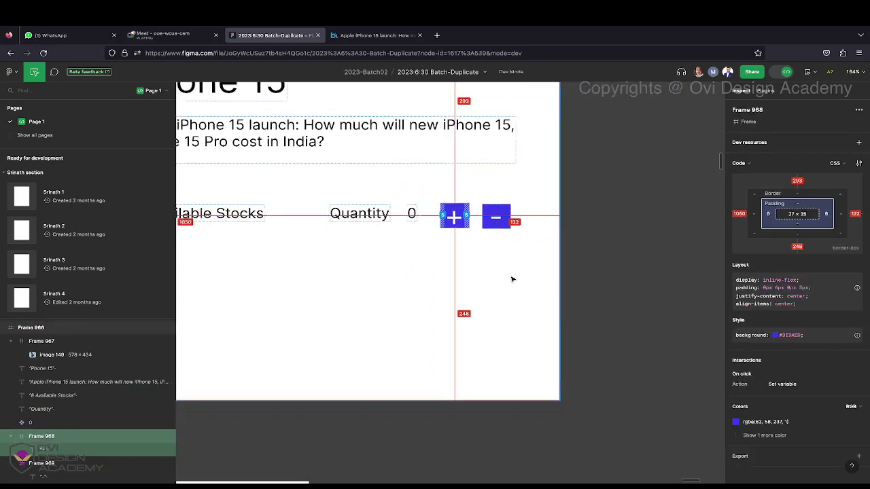
scroll(512, 279, down, 3)
scroll(511, 277, down, 3)
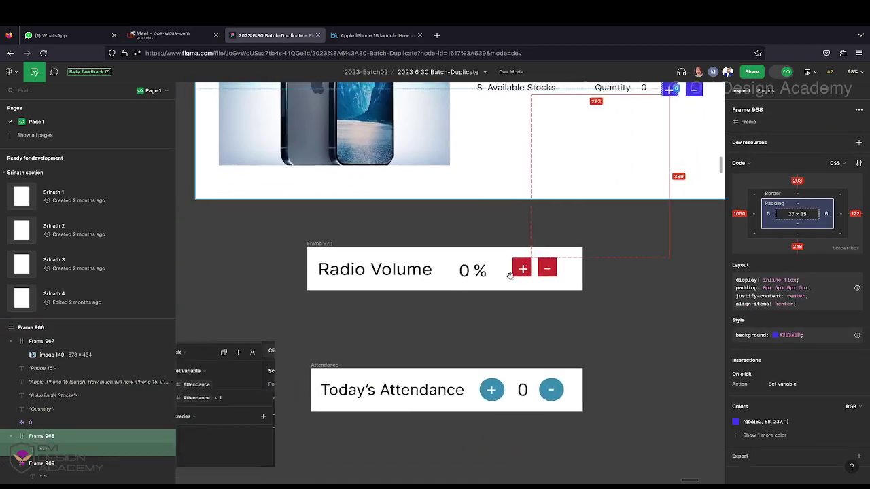
scroll(509, 275, down, 1)
scroll(510, 275, left, 1)
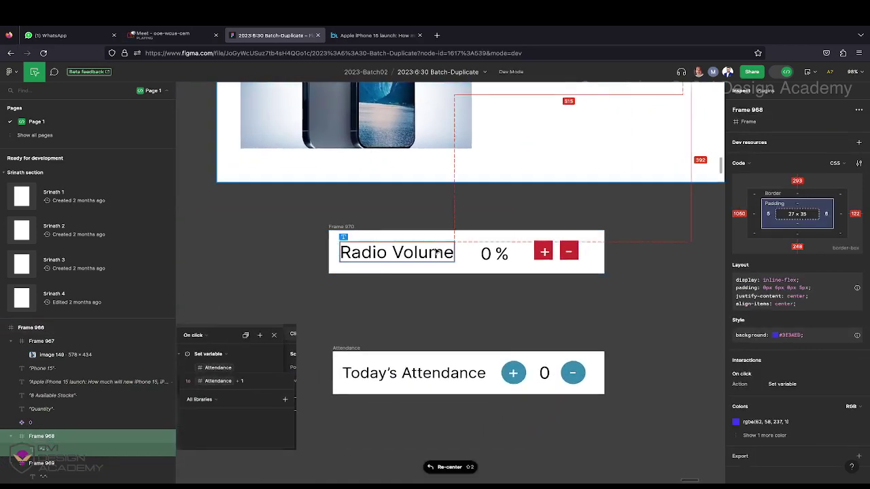
click(540, 250)
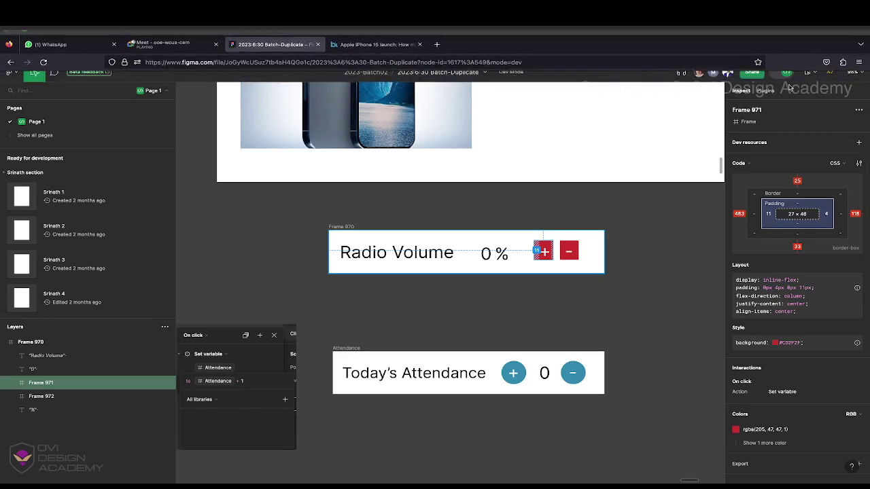
click(657, 239)
scroll(657, 239, down, 2)
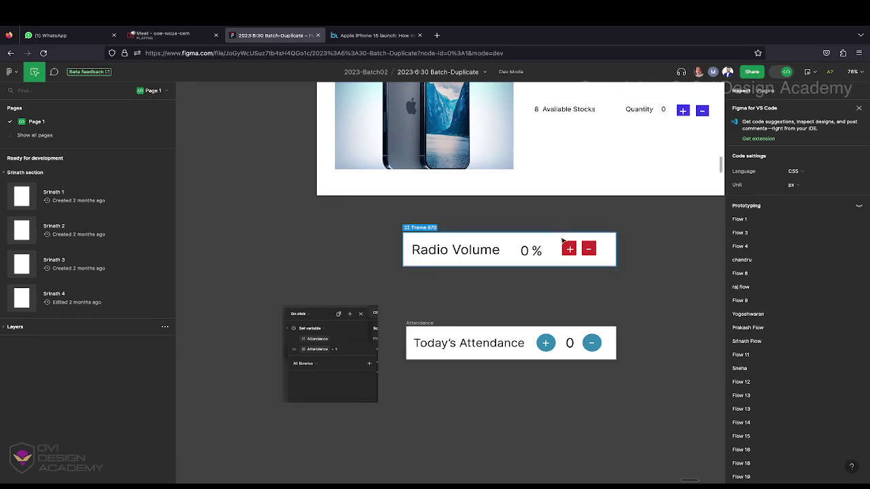
- Inspect the Phone 15 heading's typography CSS in the product card
scroll(561, 238, up, 3)
scroll(561, 239, right, 3)
scroll(561, 237, left, 3)
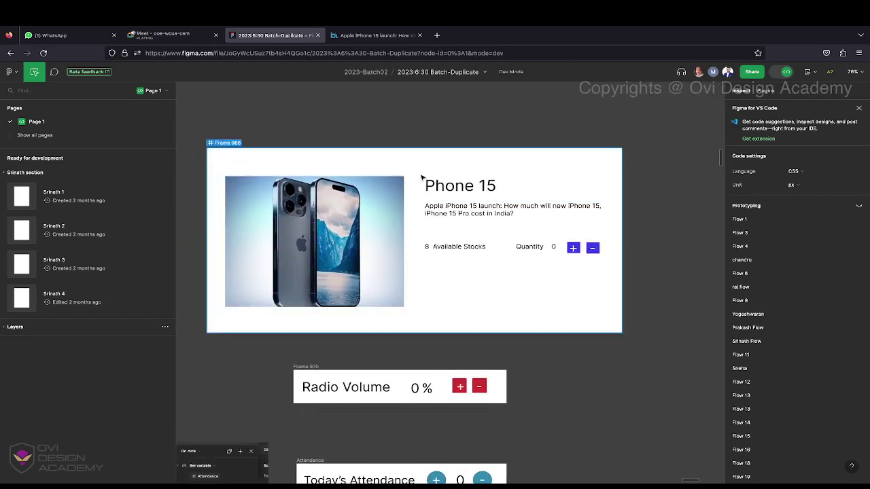
click(440, 184)
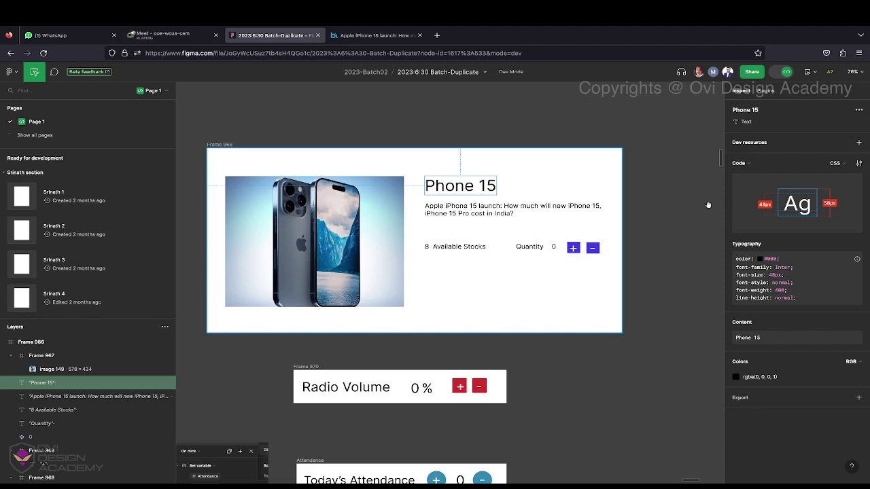
- Look through the available Dev Mode plugins for the Phone 15 product card, and return to the inspection view
click(764, 91)
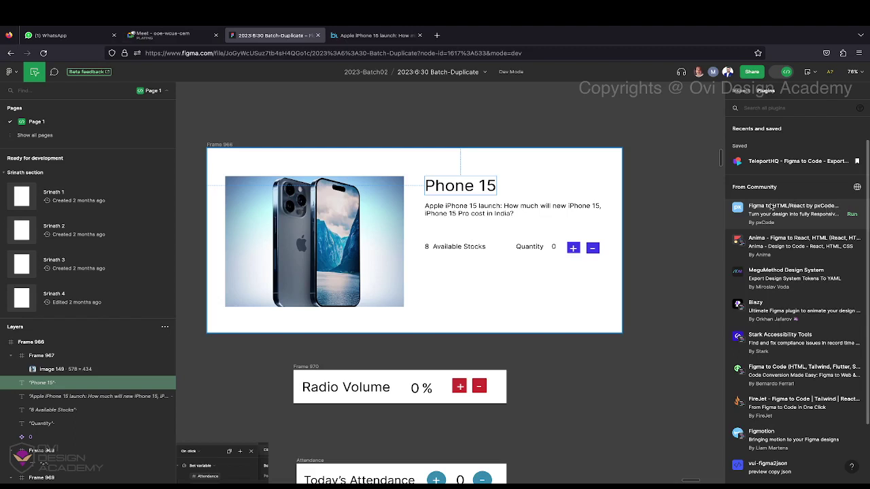
click(508, 153)
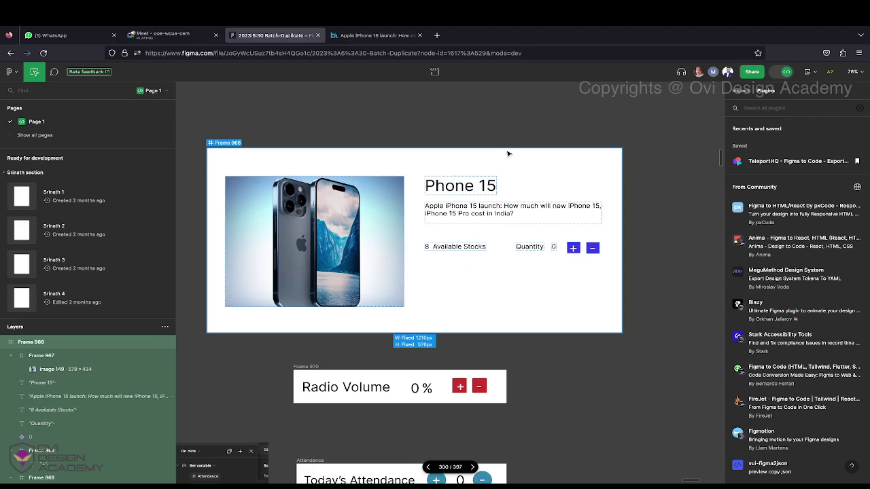
click(474, 110)
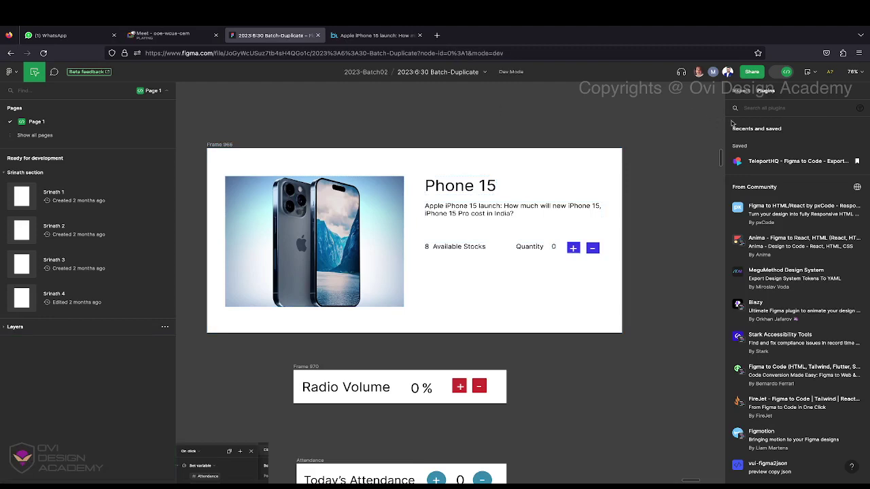
click(742, 91)
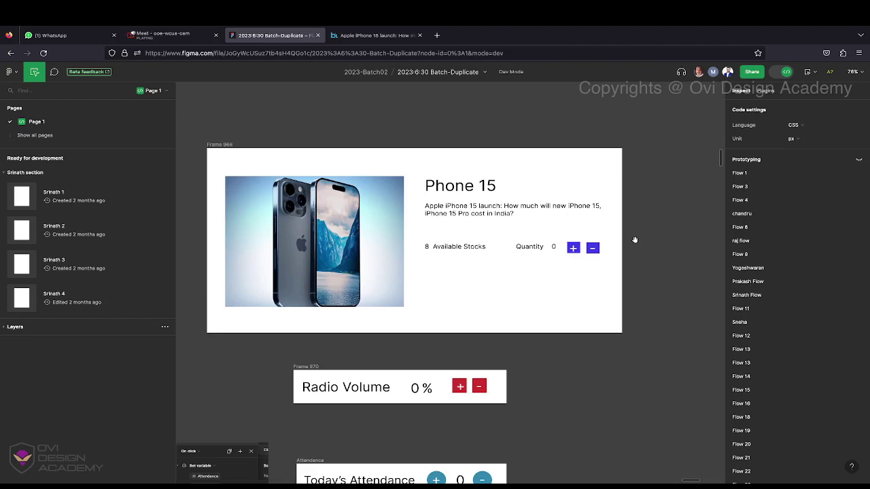
- Go to the Handoff frame and inspect its Dev Handoff title
scroll(635, 240, down, 5)
scroll(638, 238, down, 5)
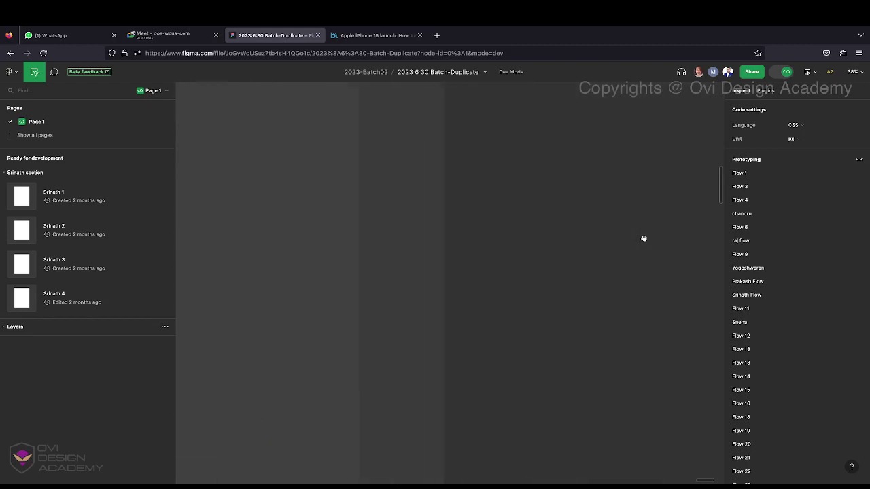
scroll(642, 240, down, 8)
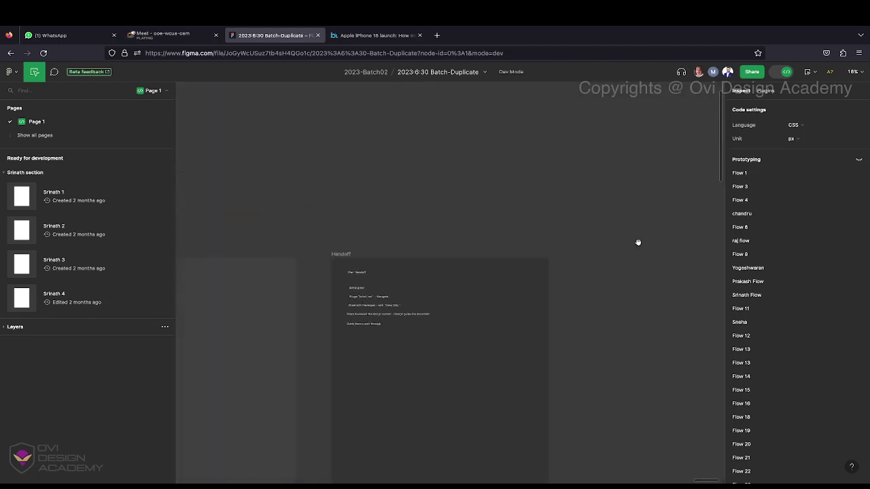
scroll(410, 334, up, 3)
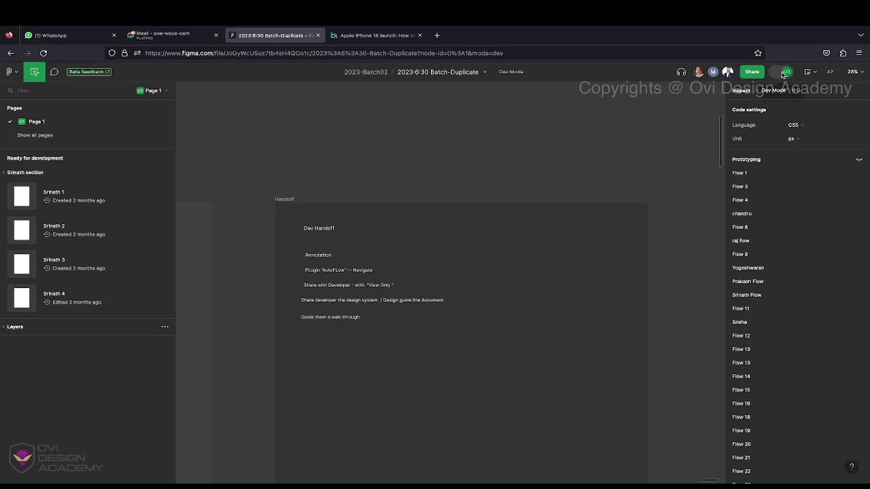
scroll(335, 232, up, 2)
click(317, 228)
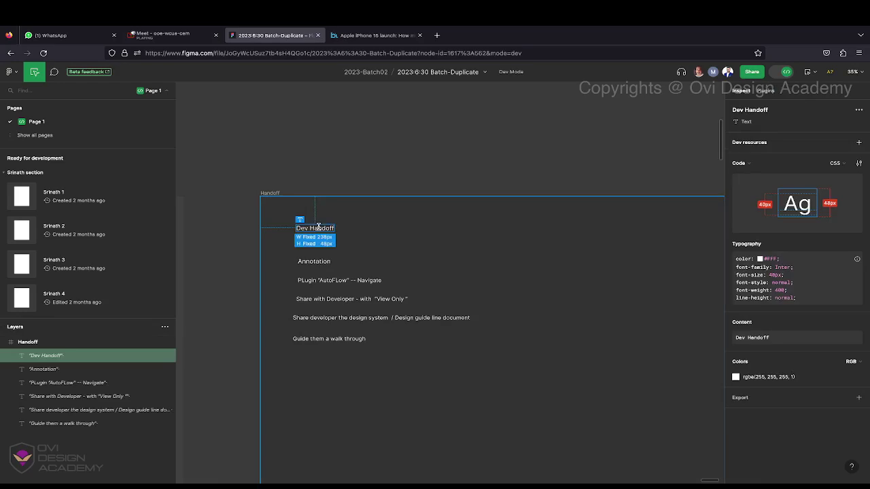
click(316, 171)
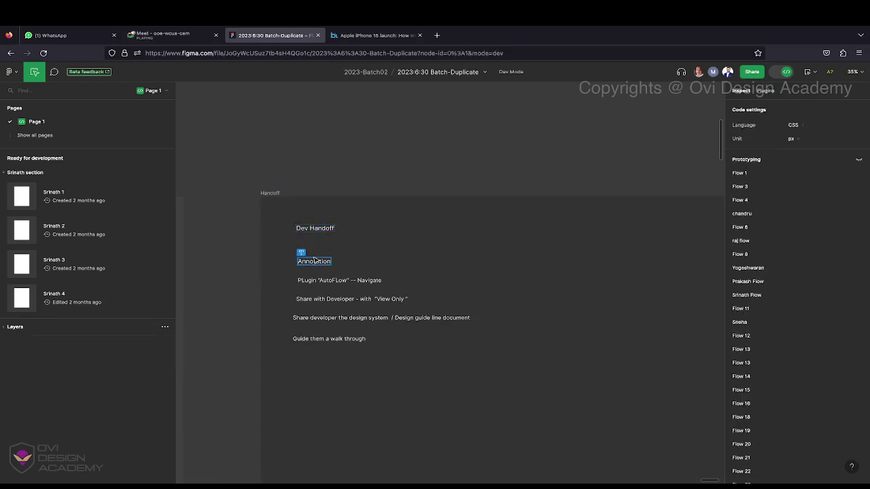
- Review the listed handoff steps from Annotation to the walk-through, selecting the view-only sharing, design system and walk-through lines in turn
scroll(314, 260, up, 5)
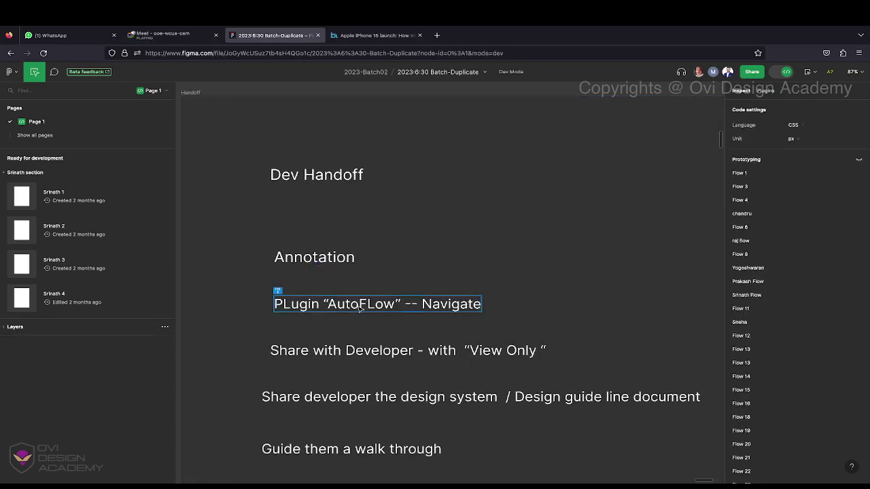
scroll(360, 307, down, 3)
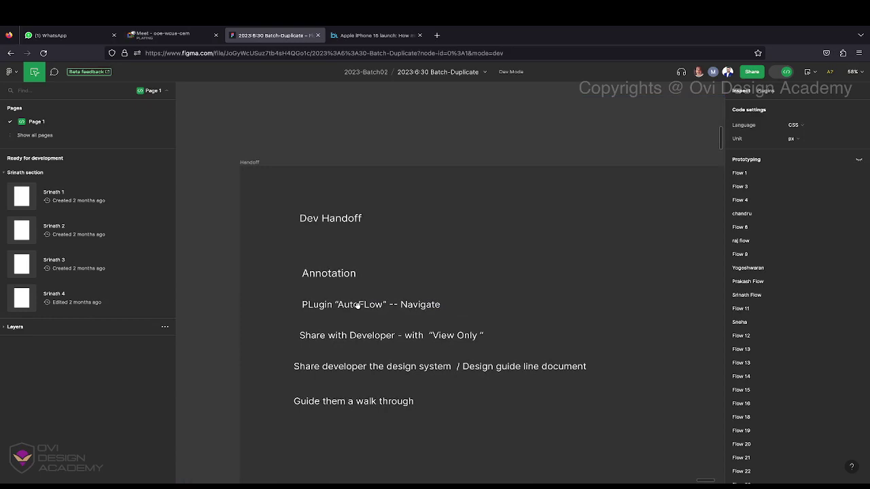
click(387, 337)
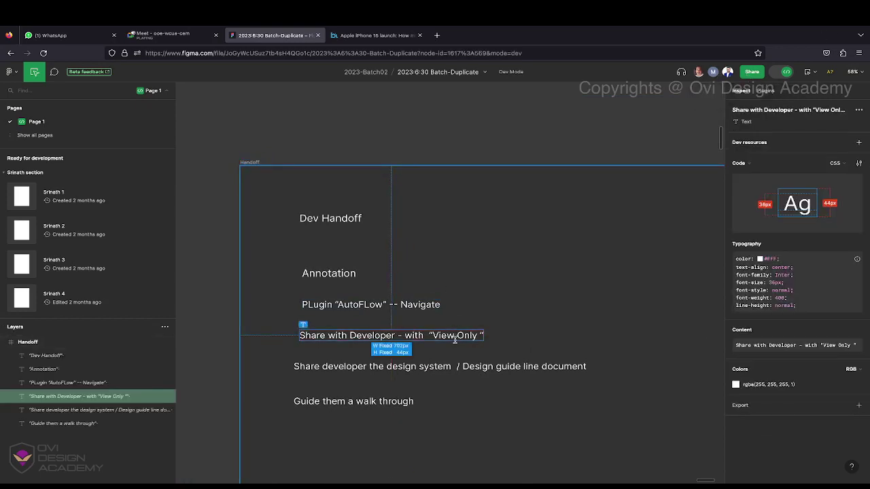
click(446, 365)
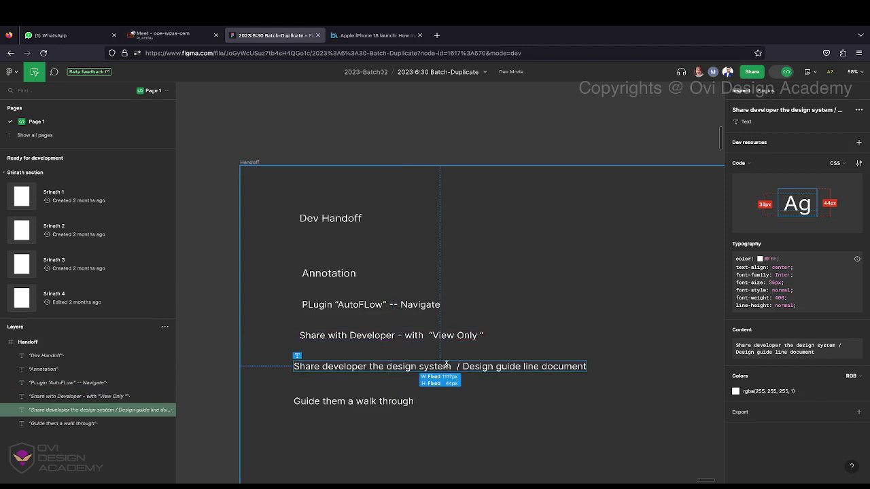
click(333, 401)
click(203, 313)
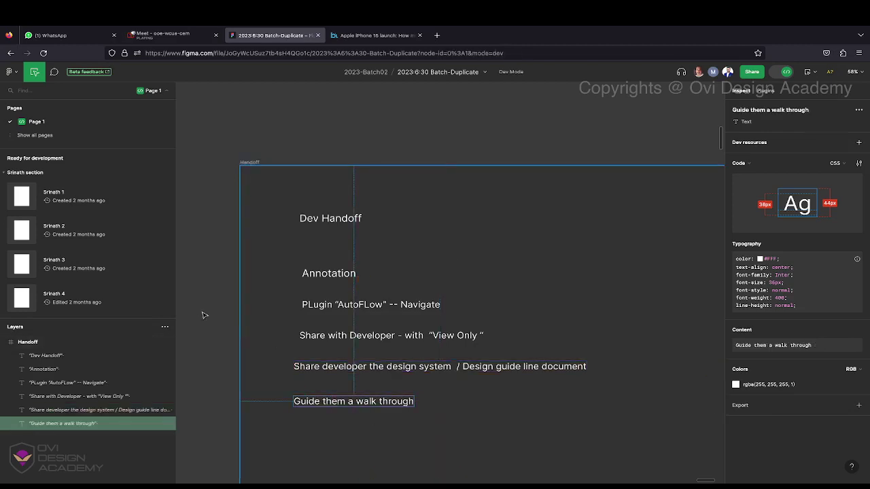
scroll(201, 312, down, 3)
scroll(202, 312, down, 2)
scroll(201, 312, left, 2)
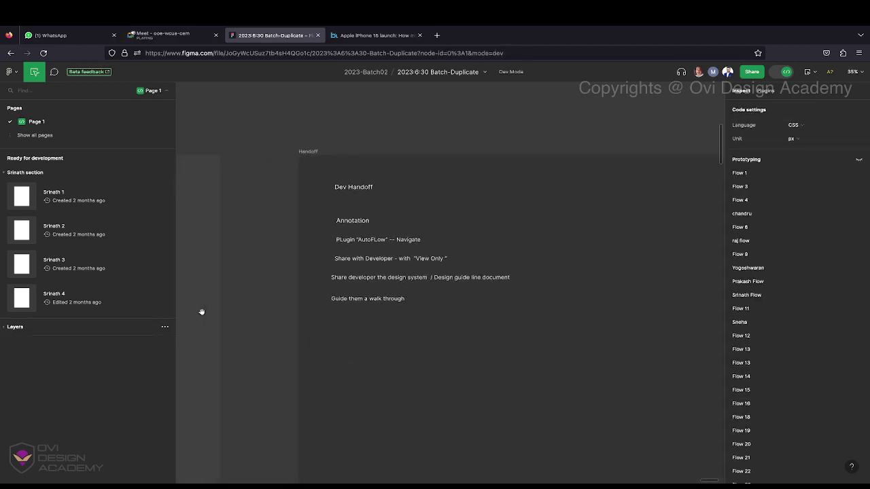
scroll(209, 303, down, 3)
scroll(210, 304, left, 4)
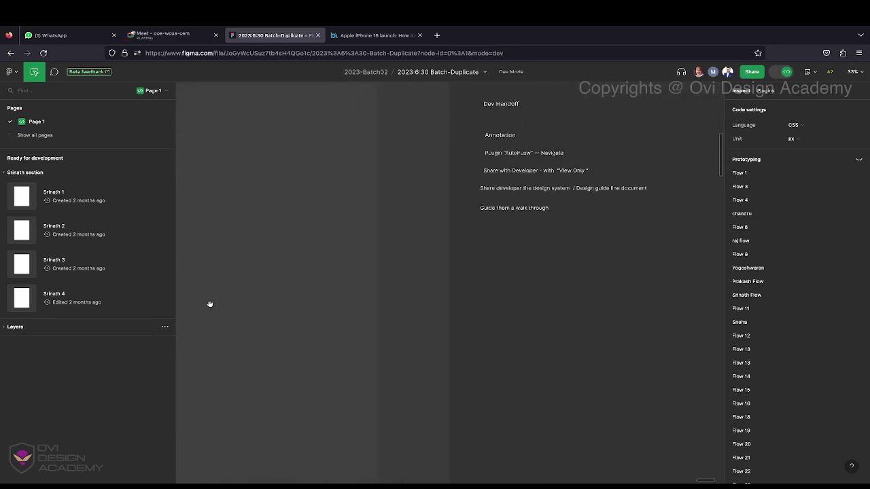
scroll(210, 304, up, 1)
scroll(210, 303, right, 1)
scroll(380, 237, up, 2)
scroll(381, 237, right, 4)
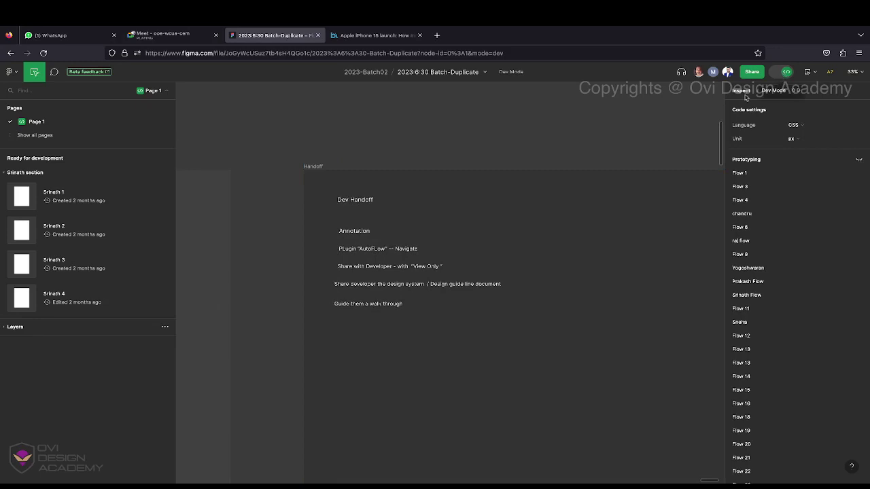
- Inspect the typography CSS of the Advanced Prototyping heading, and clear the selection
scroll(594, 159, left, 7)
scroll(521, 200, up, 1)
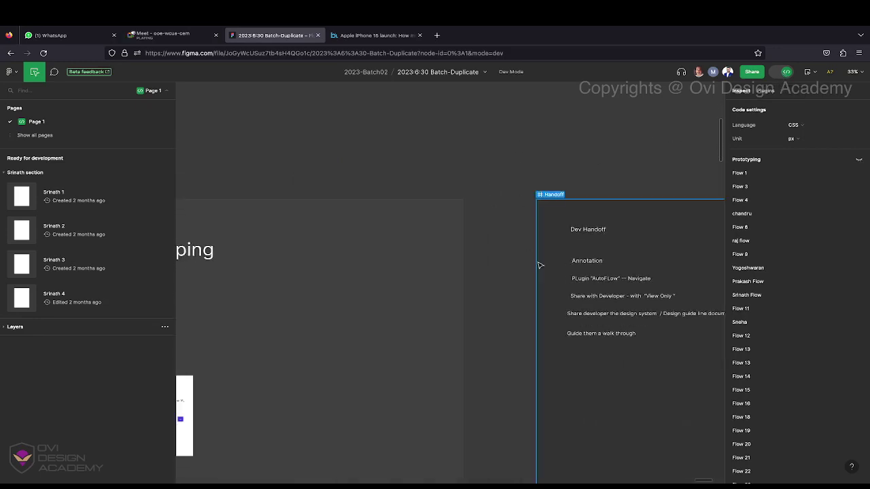
scroll(472, 288, left, 4)
scroll(471, 288, down, 1)
click(338, 211)
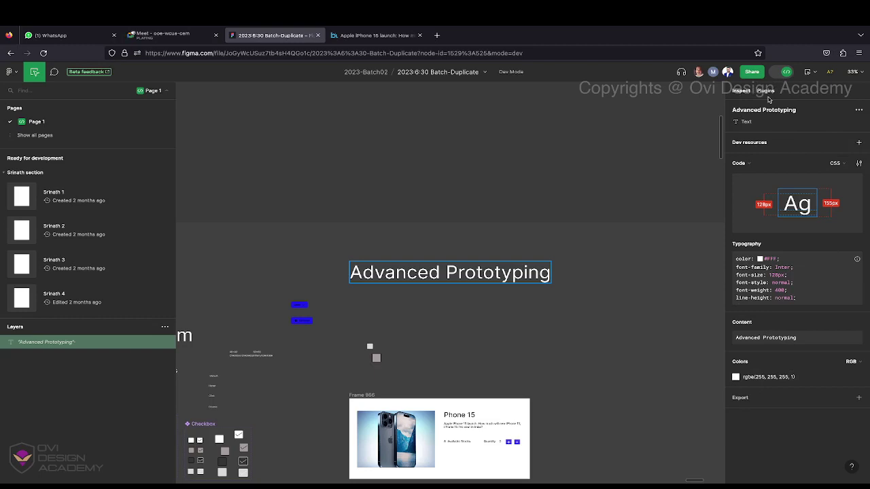
click(620, 110)
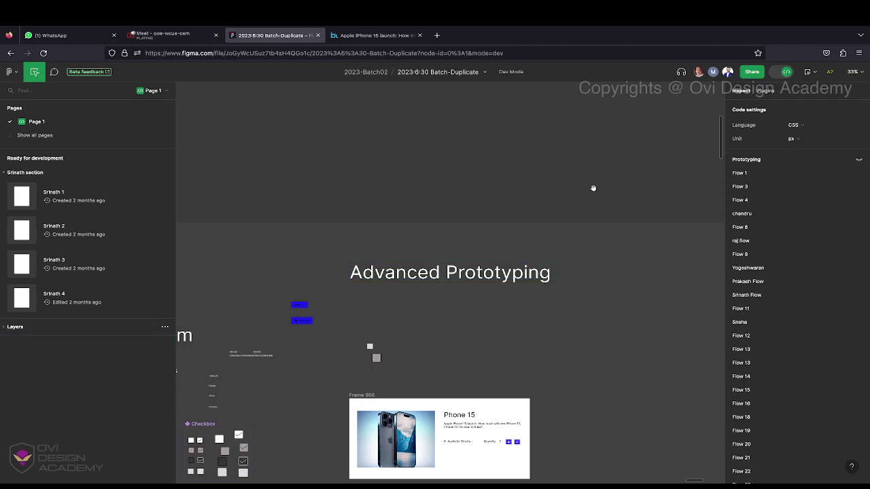
- View the file's sharing permissions, and check the Google Meet call before returning to the Figma file
click(752, 71)
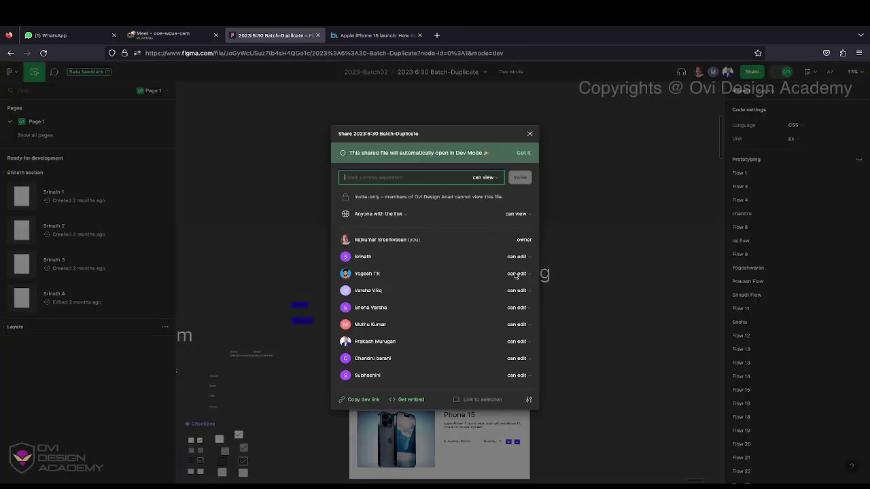
click(603, 182)
click(183, 35)
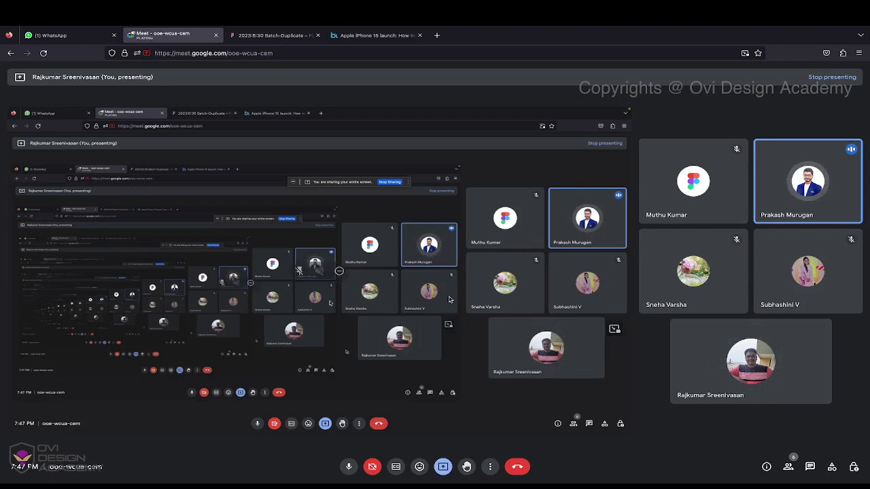
click(269, 35)
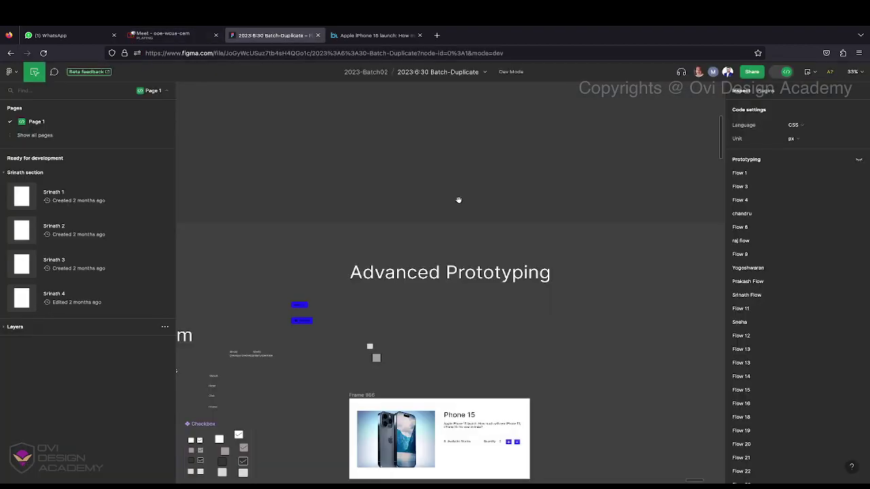
scroll(459, 200, down, 5)
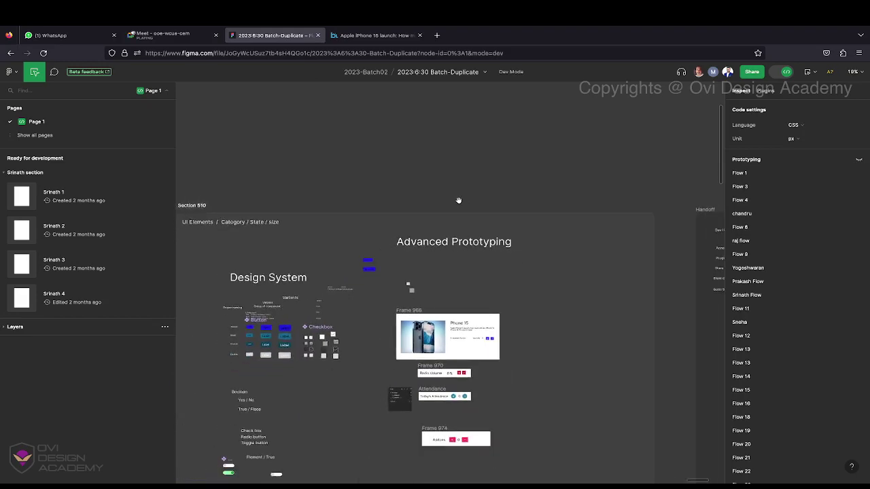
scroll(467, 329, up, 2)
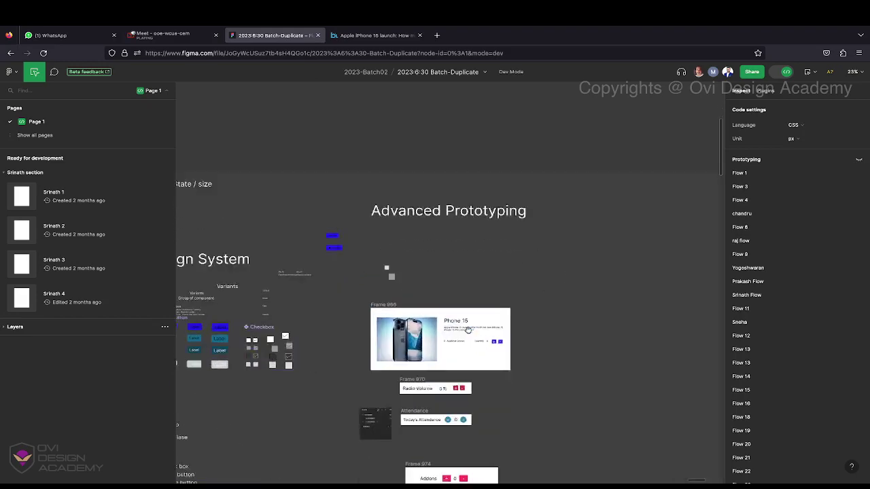
scroll(467, 328, up, 3)
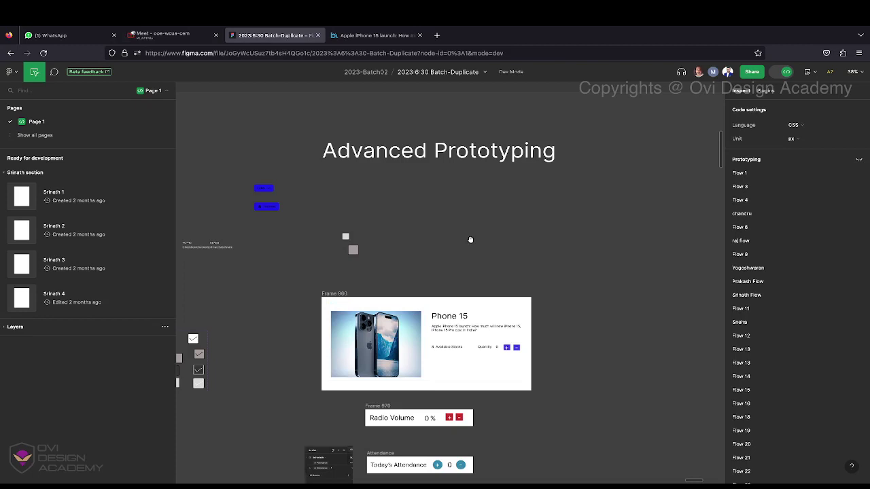
scroll(466, 317, up, 5)
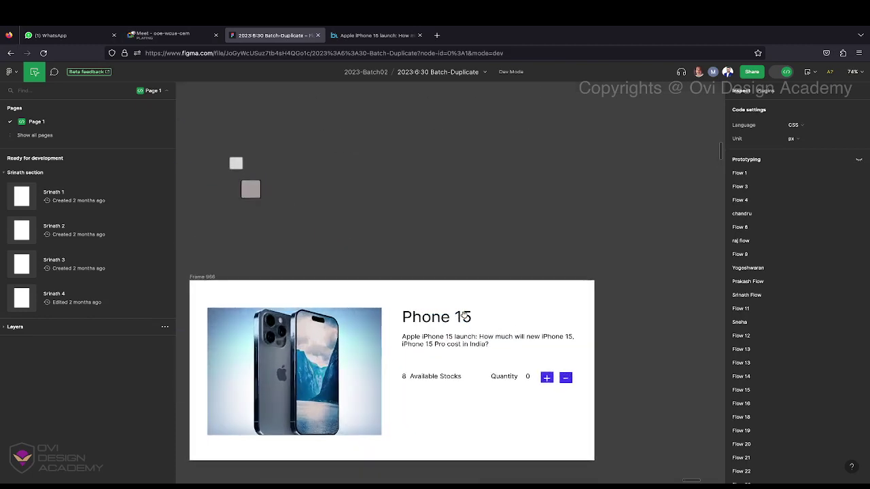
scroll(464, 314, left, 2)
scroll(464, 315, down, 1)
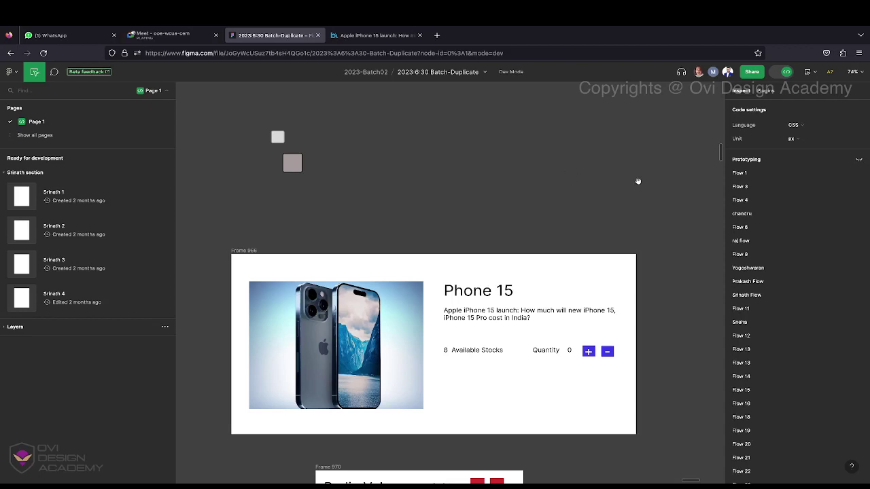
- Return to the Handoff frame and inspect the "Share with Developer - with View Only" line
scroll(638, 181, down, 5)
scroll(628, 183, right, 5)
scroll(619, 188, up, 5)
scroll(489, 190, right, 5)
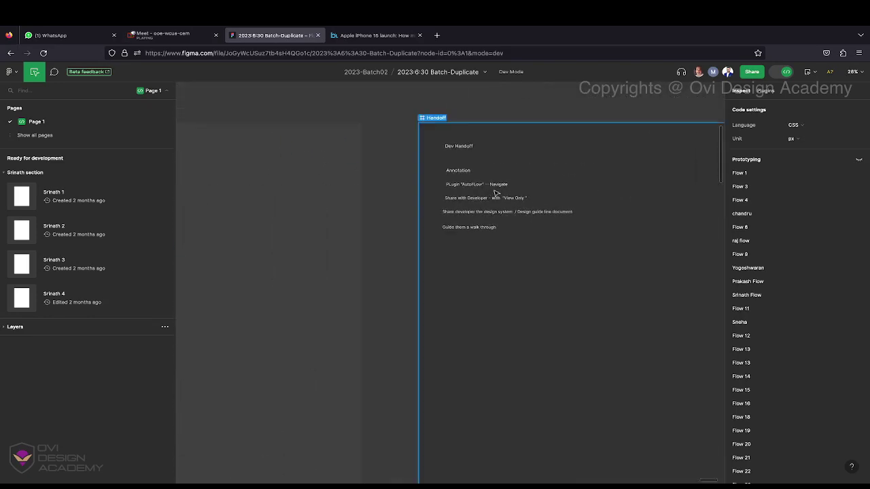
click(411, 219)
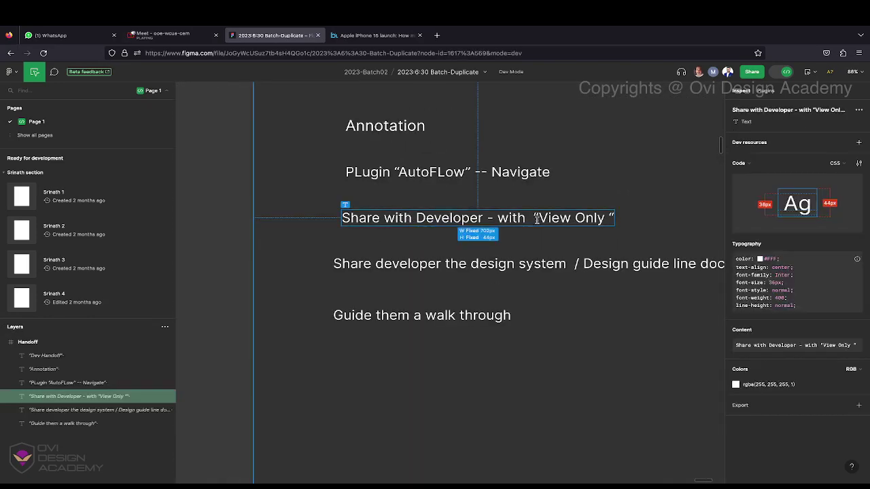
drag(535, 217, 611, 217)
click(608, 217)
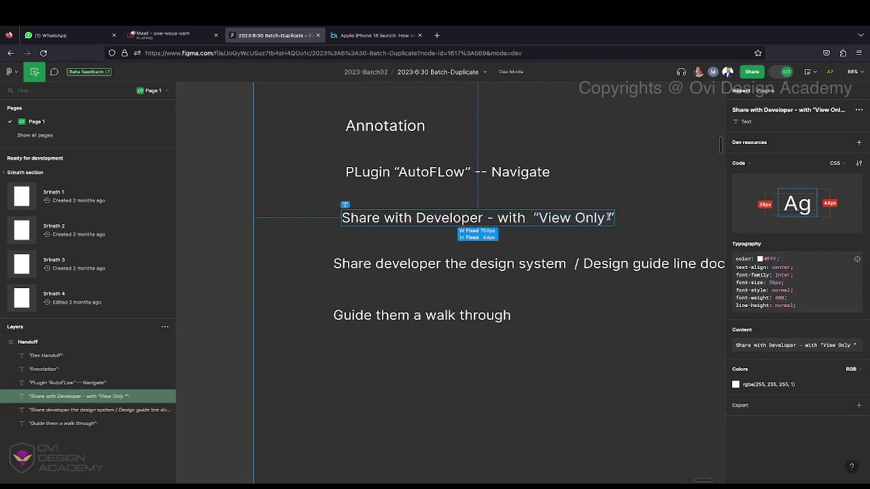
- Choose can view as the invite permission in the file's sharing settings, and check the Google Meet call before returning to the Figma file
click(754, 71)
click(484, 178)
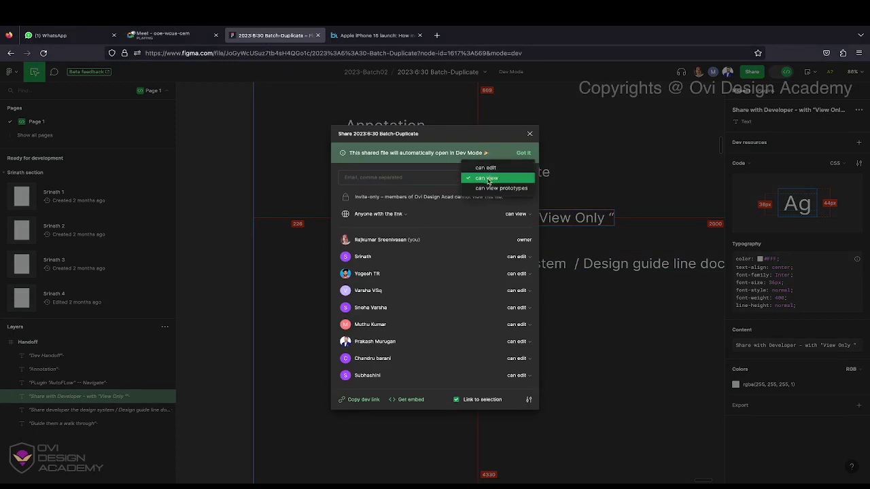
click(491, 178)
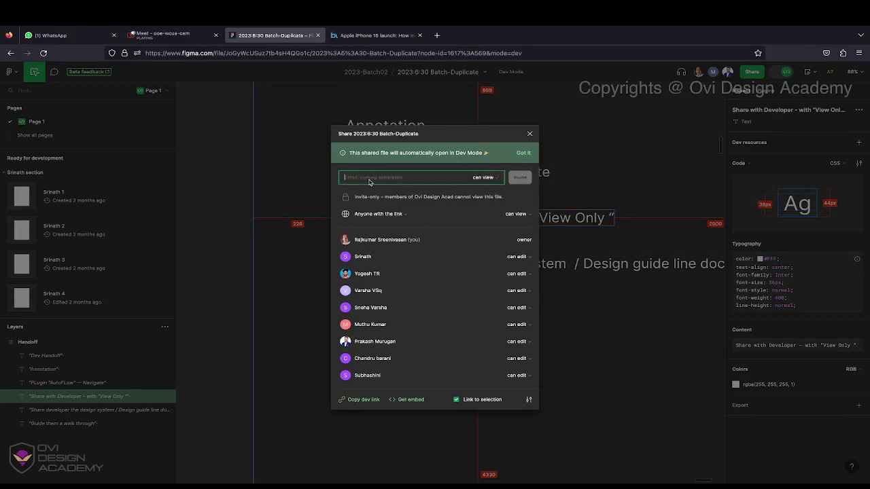
click(610, 185)
click(169, 35)
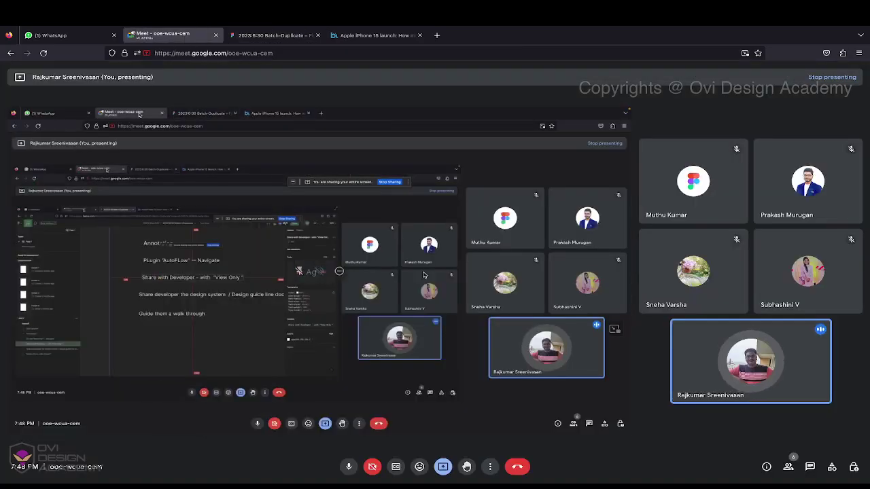
click(272, 34)
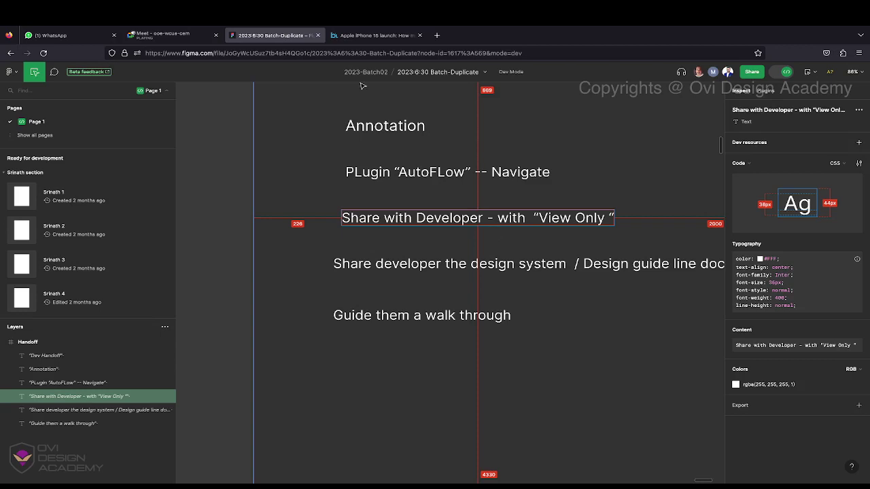
- Inspect the Handoff frame's layout and style properties, clear the selection, and view the whole list of handoff steps
click(605, 360)
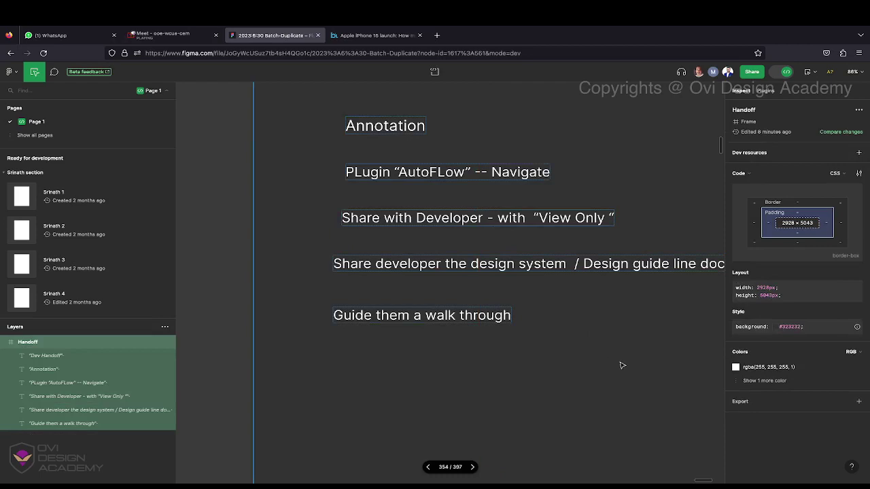
click(215, 272)
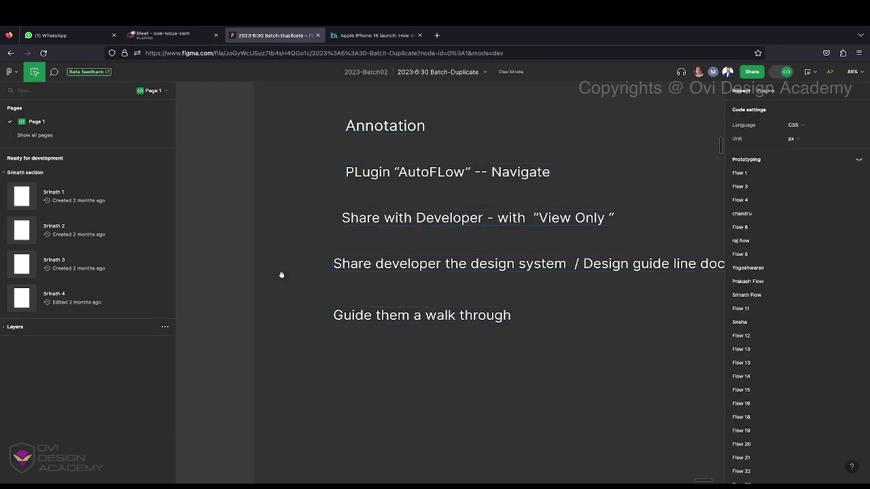
scroll(580, 287, down, 5)
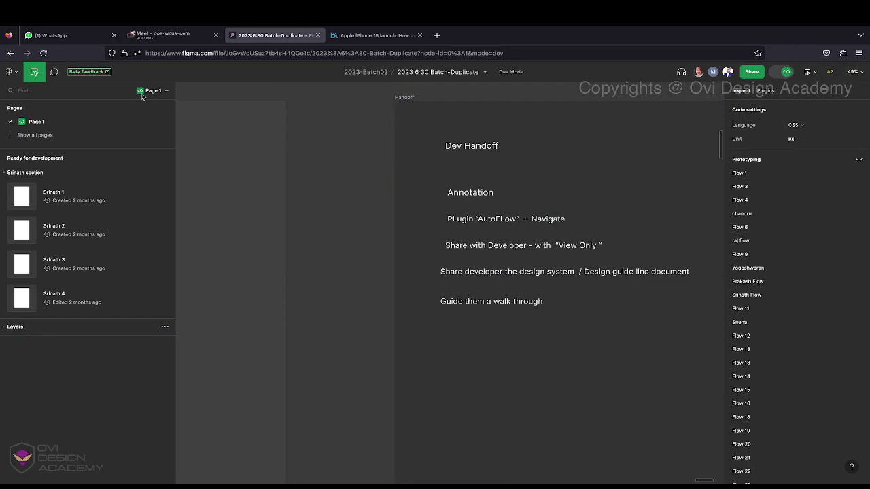
scroll(319, 220, down, 4)
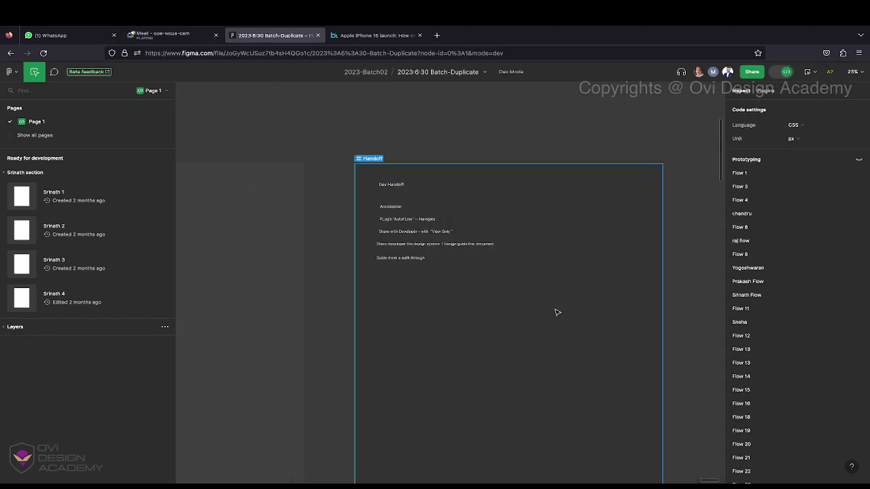